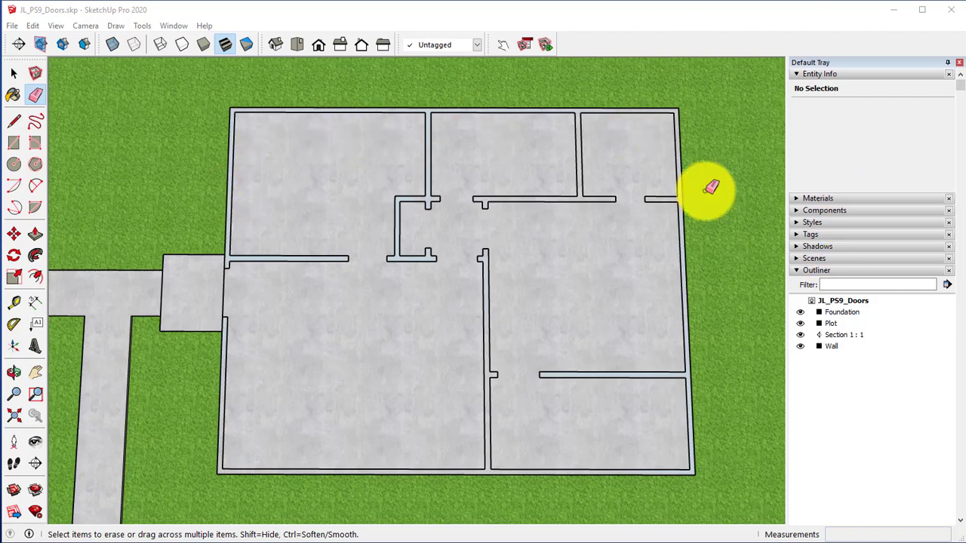
# Step: Add a Tape Measure guide offset 7'3" inward from the house's left exterior wall
pyautogui.click(13, 302)
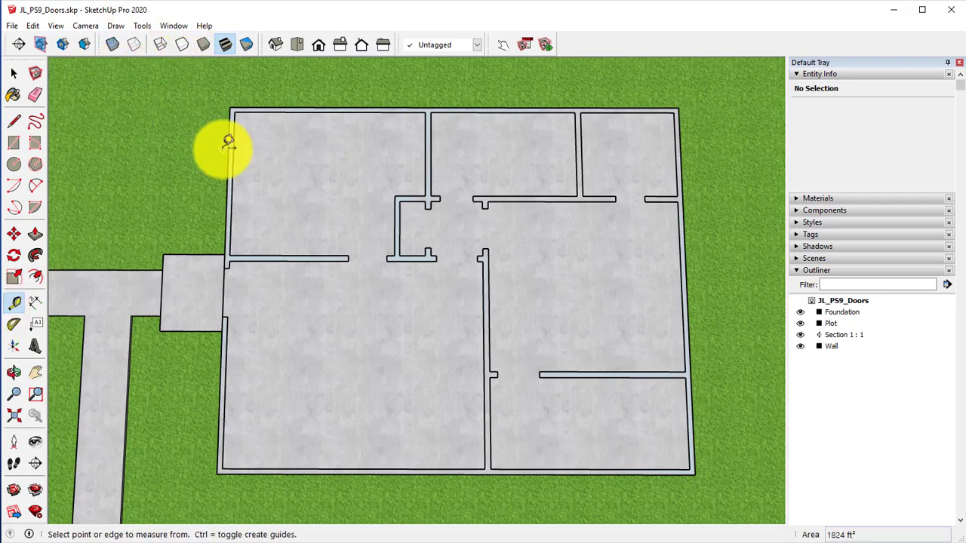
pyautogui.scroll(4, 224, 136)
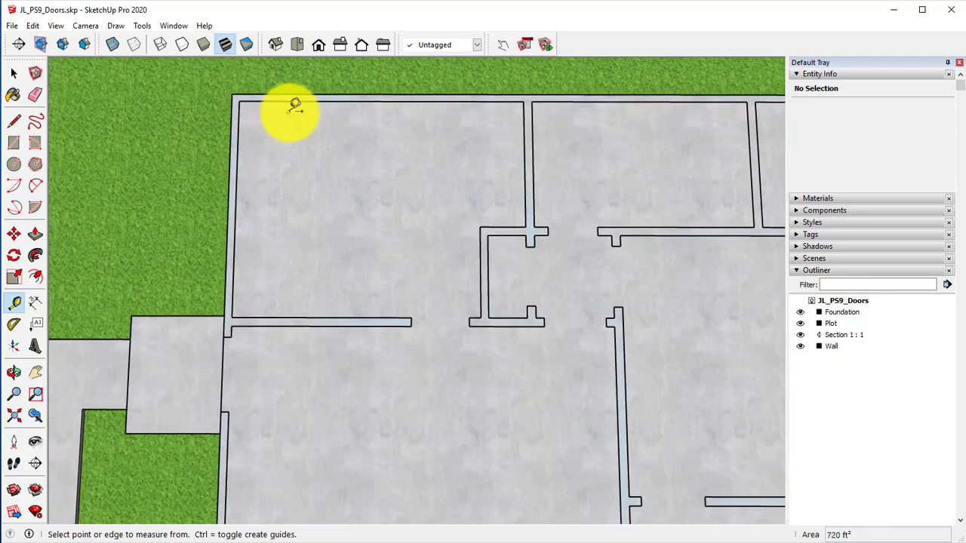
pyautogui.click(209, 134)
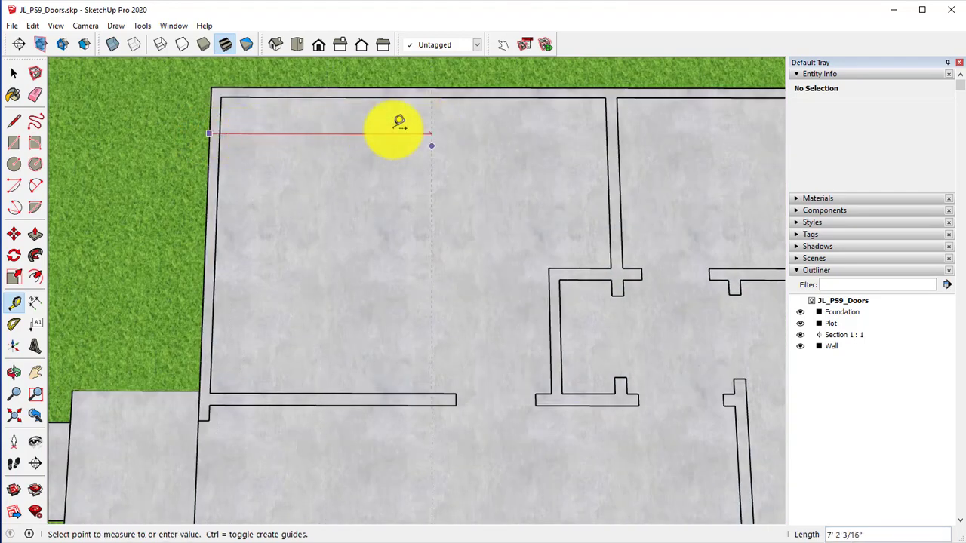
pyautogui.write('3')
pyautogui.press('Return')
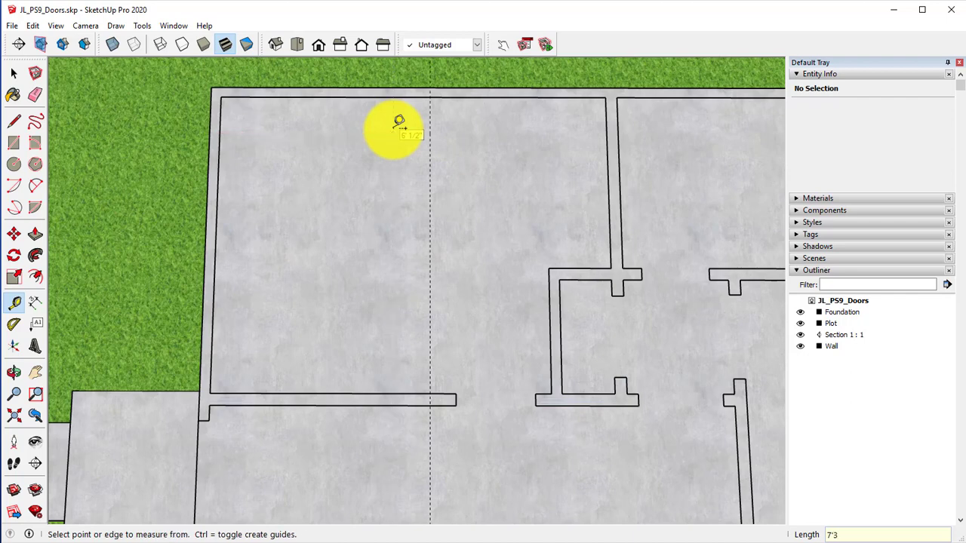
# Step: Draw a short marker line along the 7'3" guide, starting at the upper exterior wall's inner edge
pyautogui.click(14, 121)
pyautogui.click(430, 97)
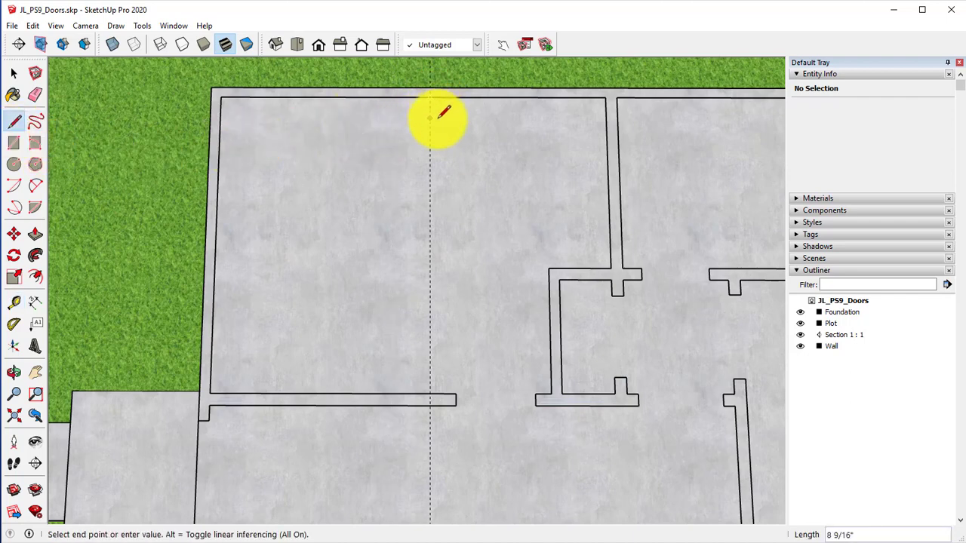
pyautogui.click(430, 129)
pyautogui.press('Escape')
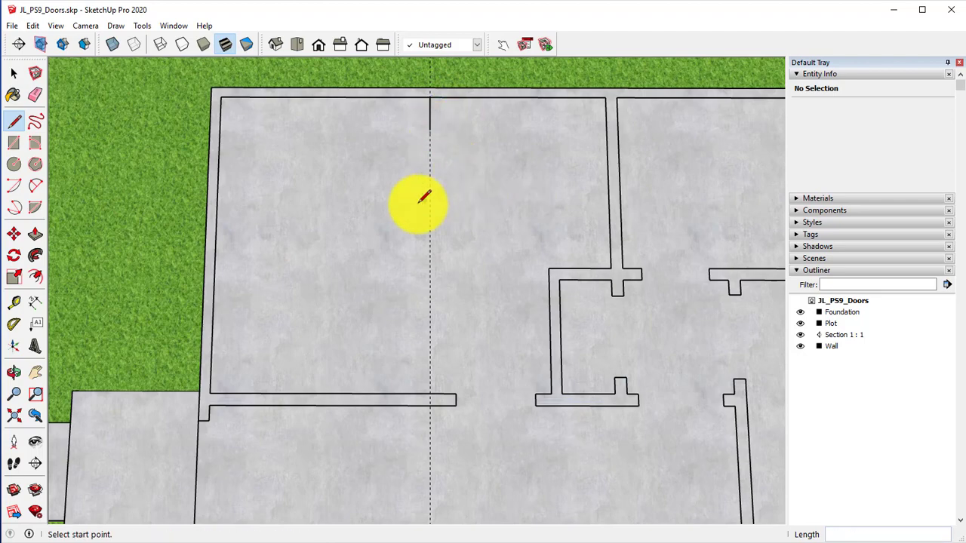
# Step: Add a guide 6' to the right of the first guide and another 2'6" beyond it
pyautogui.keyDown('shift'); pyautogui.moveTo(485, 263); pyautogui.dragTo(254, 324, button='middle'); pyautogui.keyUp('shift')
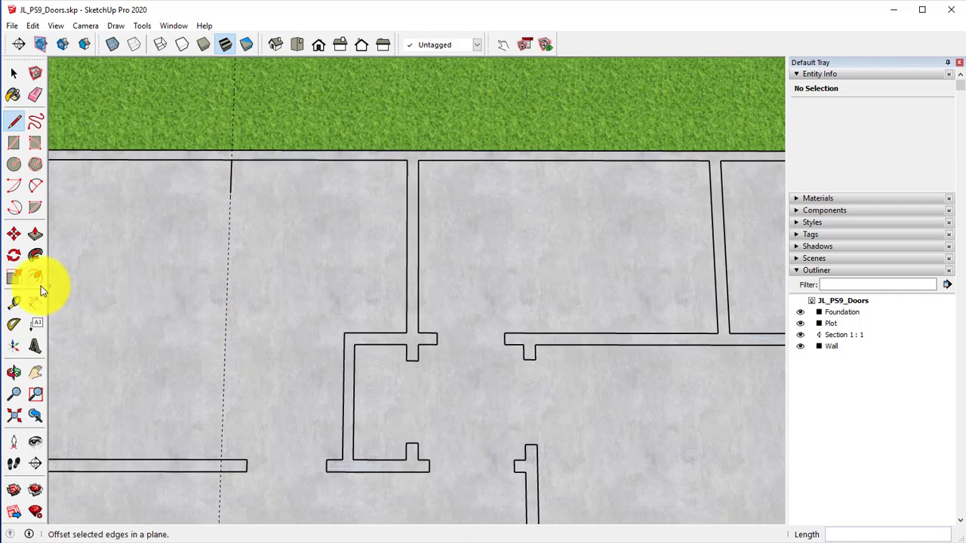
pyautogui.click(18, 303)
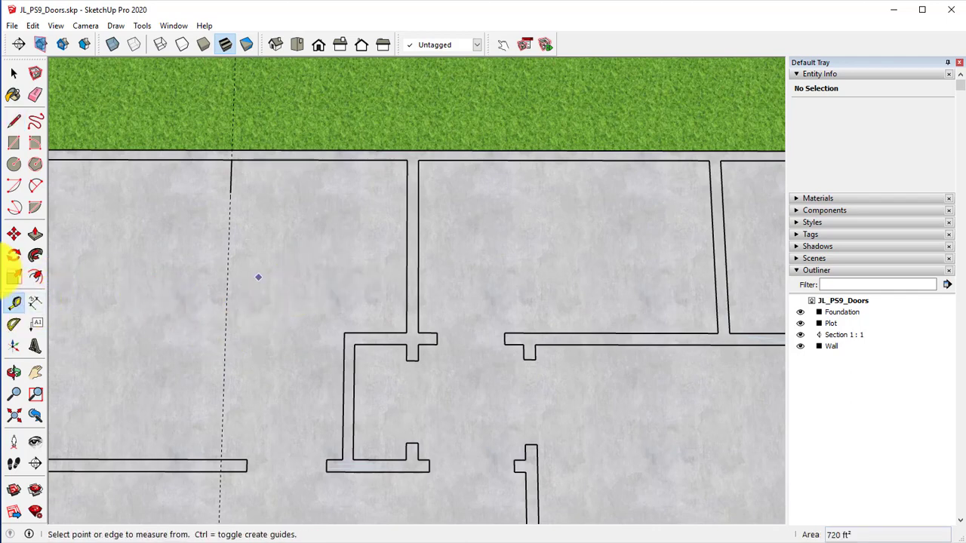
pyautogui.click(228, 253)
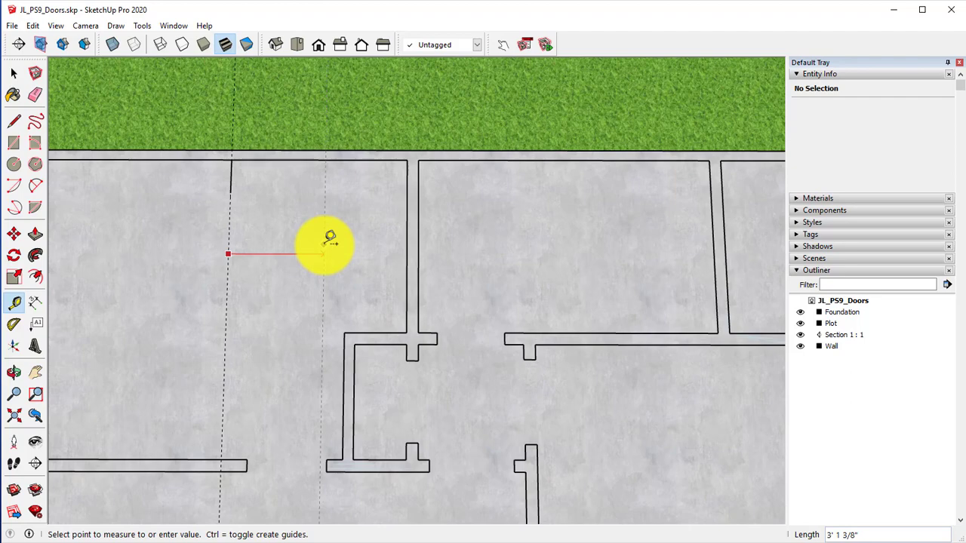
pyautogui.write("6'")
pyautogui.press('Return')
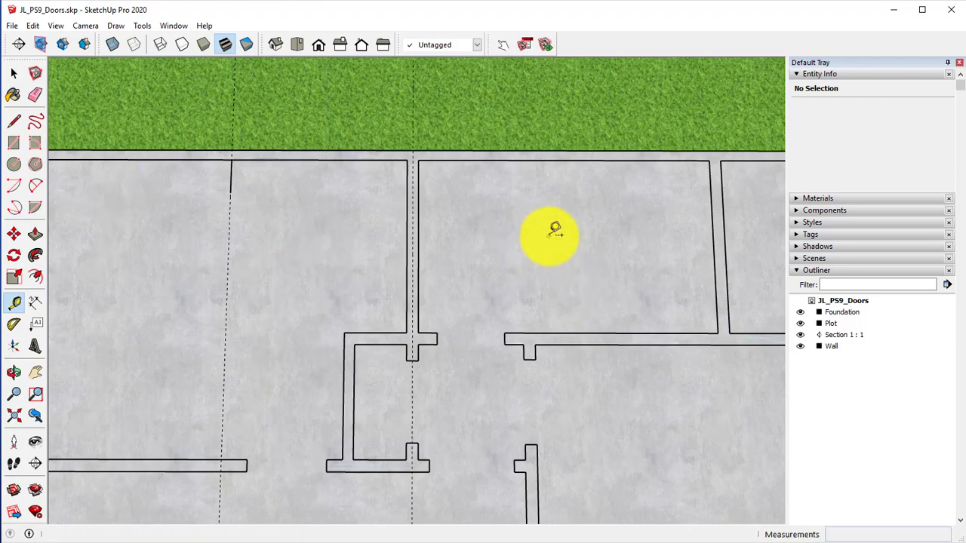
pyautogui.keyDown('shift'); pyautogui.moveTo(552, 226); pyautogui.dragTo(434, 288, button='middle'); pyautogui.keyUp('shift')
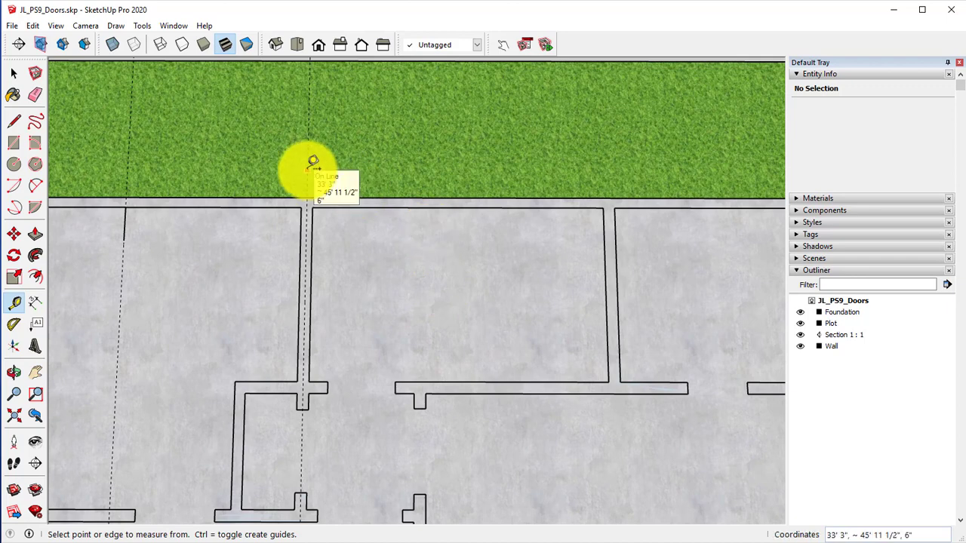
pyautogui.click(307, 170)
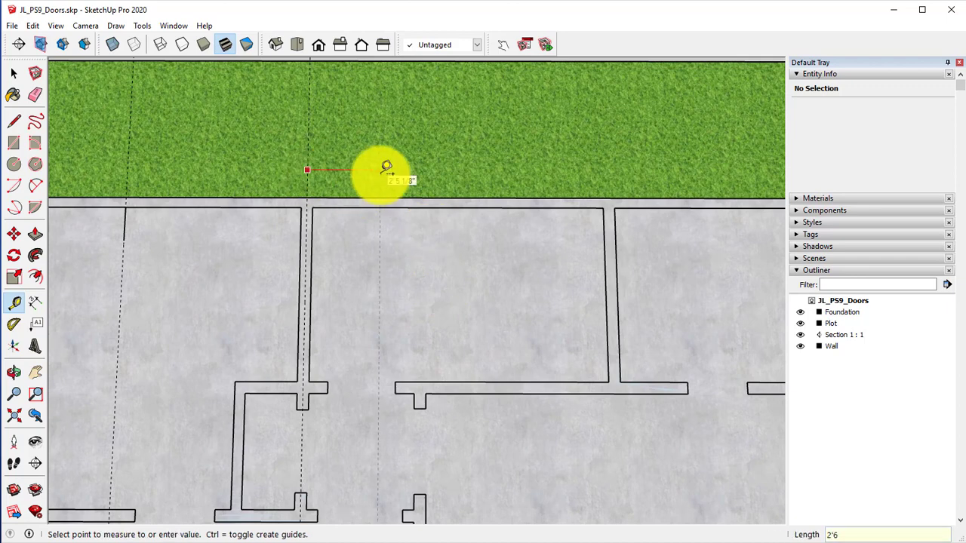
pyautogui.click(383, 170)
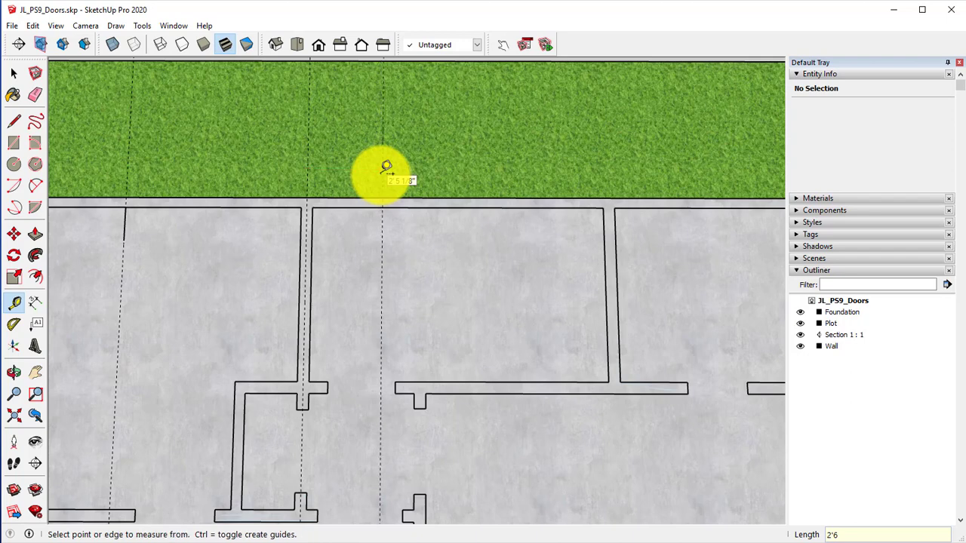
# Step: Draw a short marker line along the 2'6" guide from the upper exterior wall into the middle room
pyautogui.click(13, 120)
pyautogui.click(382, 201)
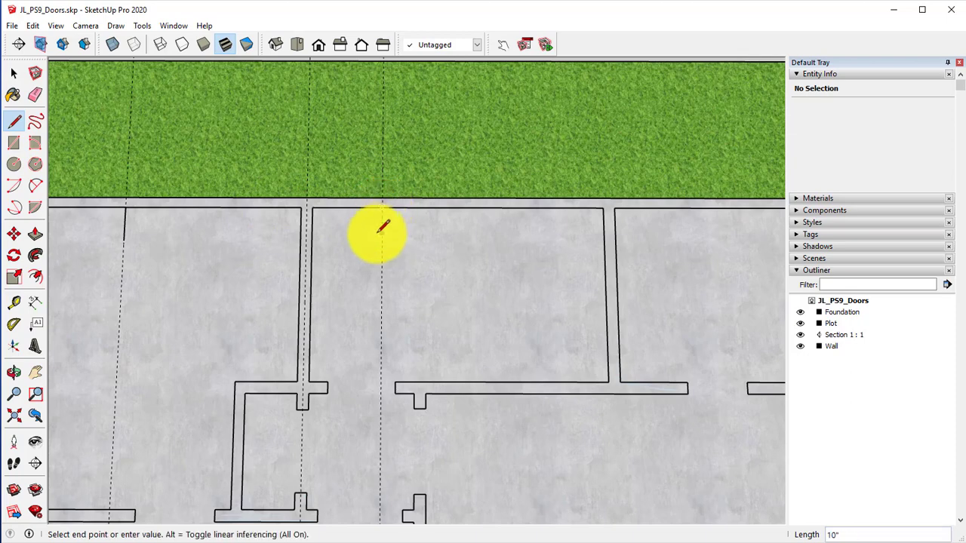
pyautogui.click(382, 241)
pyautogui.press('Escape')
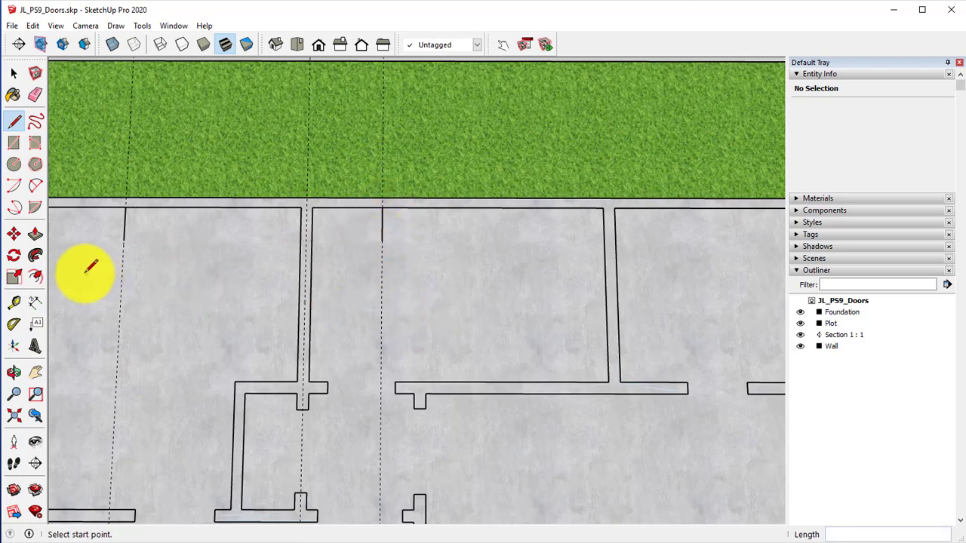
# Step: Add a guide offset 3'6" inward from the right exterior wall through the upper-right room
pyautogui.click(13, 303)
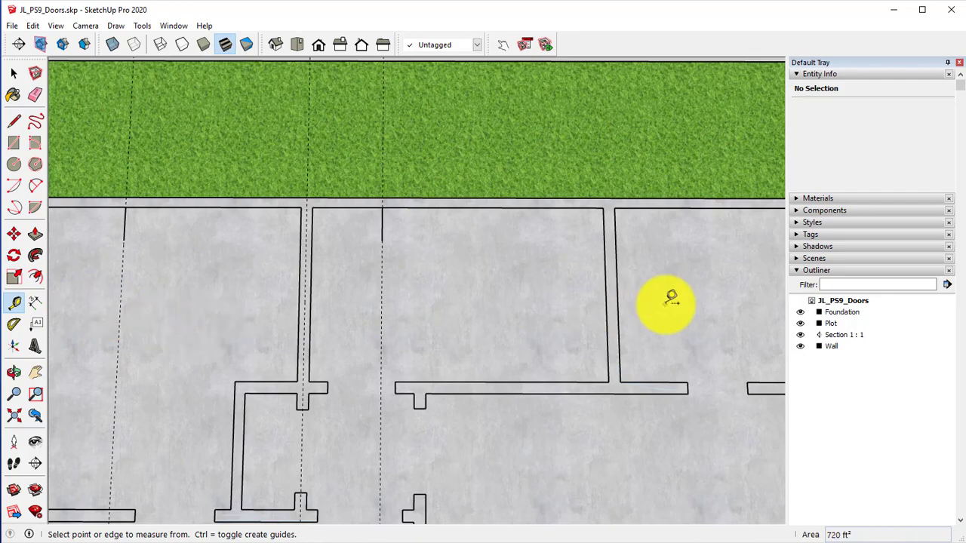
pyautogui.moveTo(672, 301); pyautogui.dragTo(462, 338, button='middle')
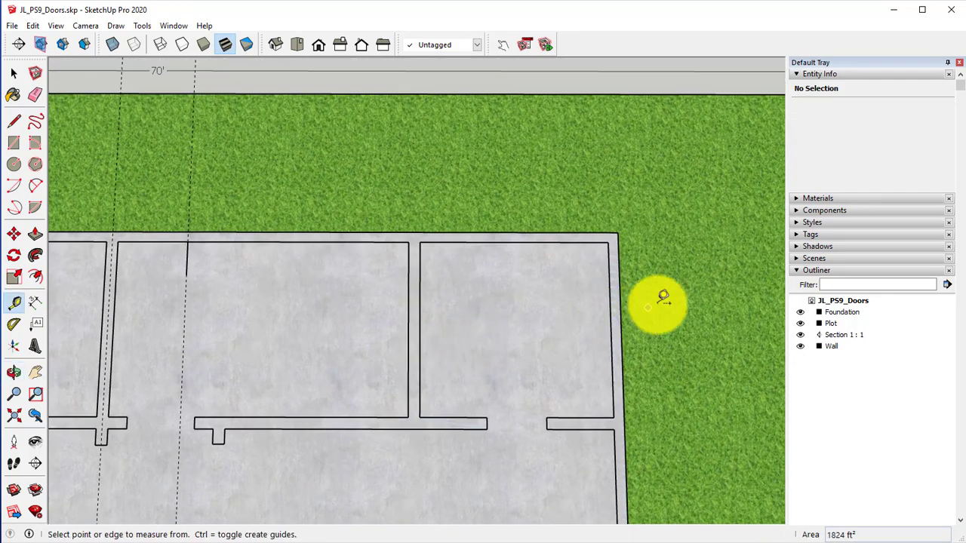
pyautogui.click(621, 303)
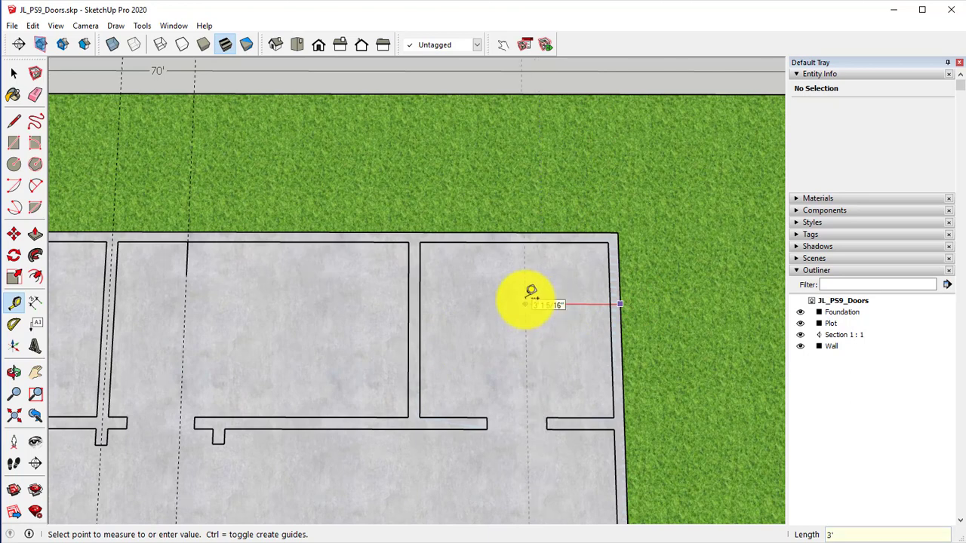
pyautogui.write("3'6")
pyautogui.press('Return')
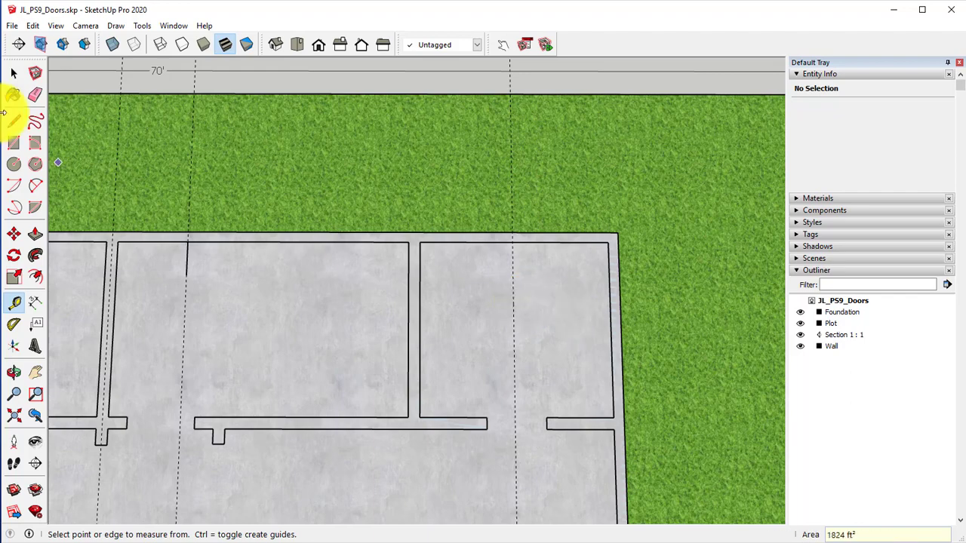
# Step: Draw a short marker line along the 3'6" guide from the upper exterior wall's inner edge
pyautogui.click(13, 122)
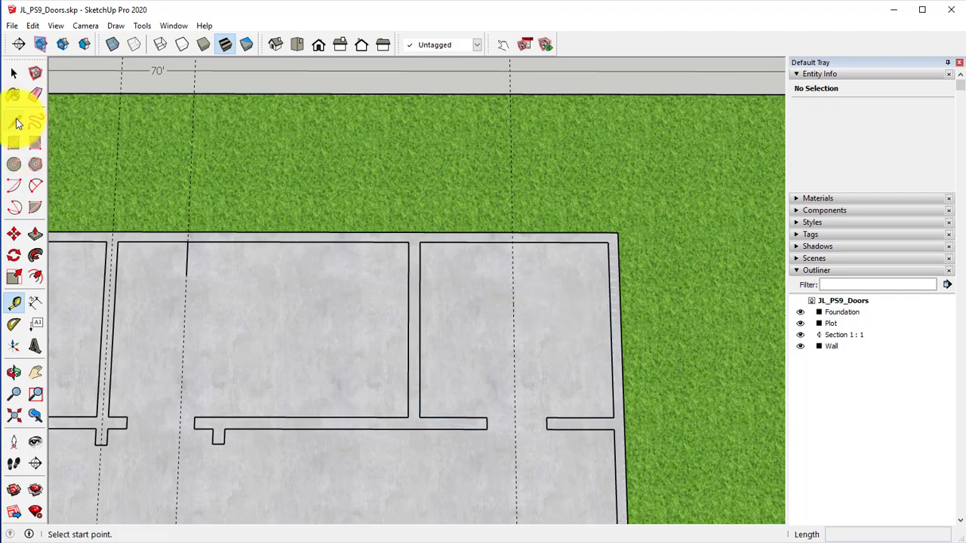
pyautogui.click(512, 242)
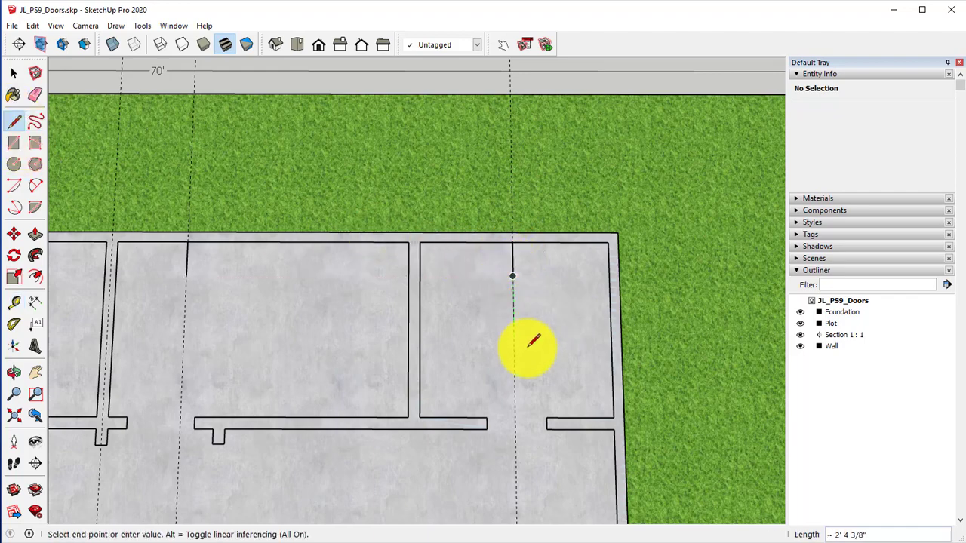
pyautogui.moveTo(528, 340); pyautogui.dragTo(496, 317, button='middle')
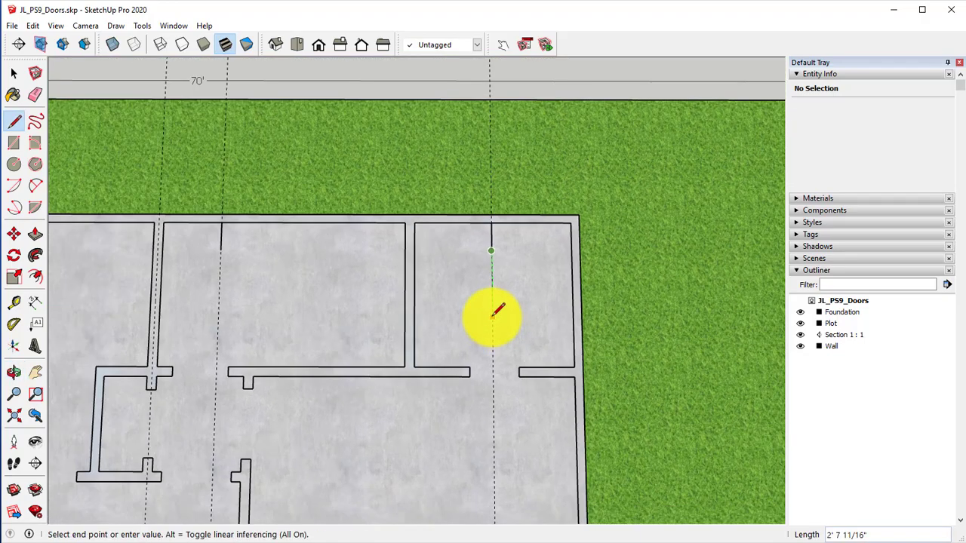
pyautogui.press('Escape')
# Step: Offset a guide from the exterior wall carrying the marker lines so it runs through the corner room's opposite partition
pyautogui.scroll(-1, 438, 366)
pyautogui.moveTo(436, 368); pyautogui.dragTo(511, 449, button='middle')
pyautogui.press('l')
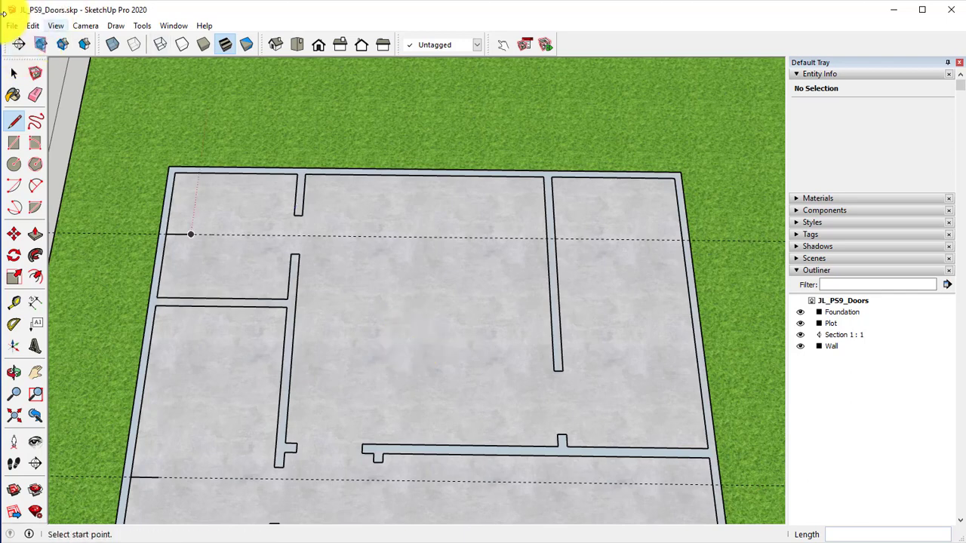
pyautogui.click(14, 303)
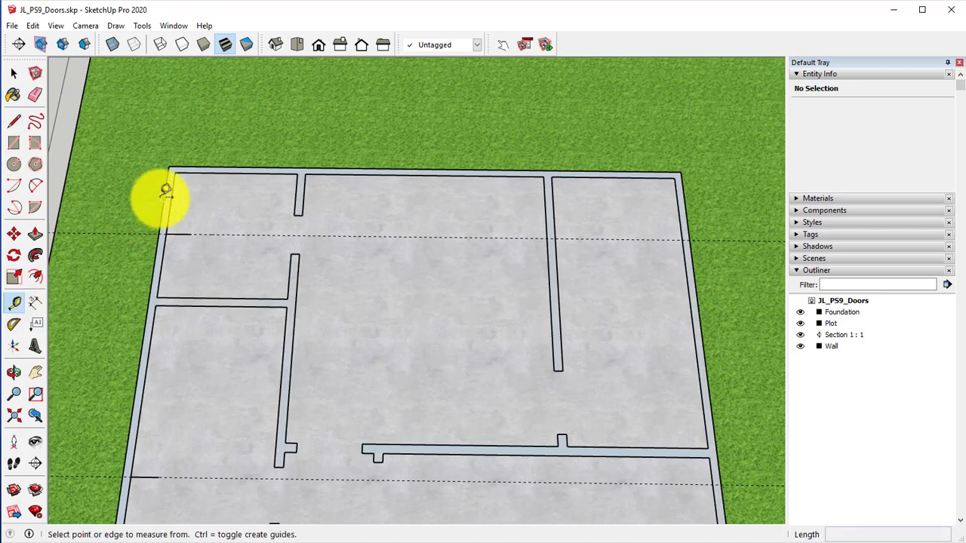
pyautogui.click(164, 195)
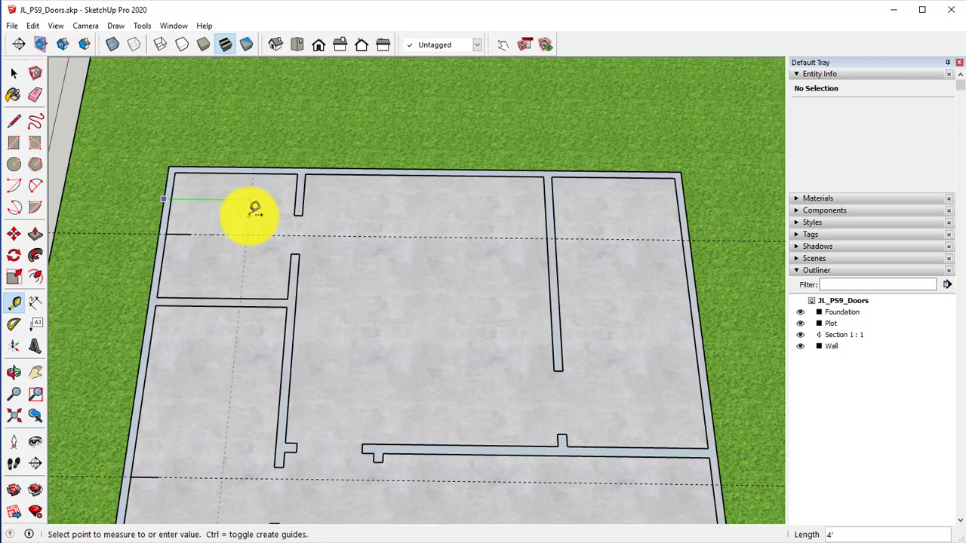
pyautogui.click(254, 211)
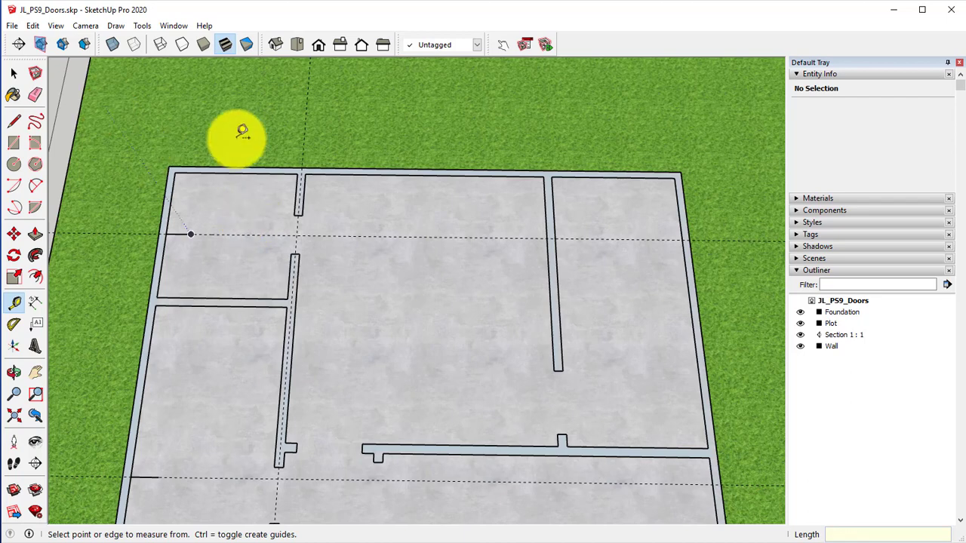
# Step: Add a guide 3'8" beyond the partition guide and another 4'3" further along the same exterior wall
pyautogui.click(304, 131)
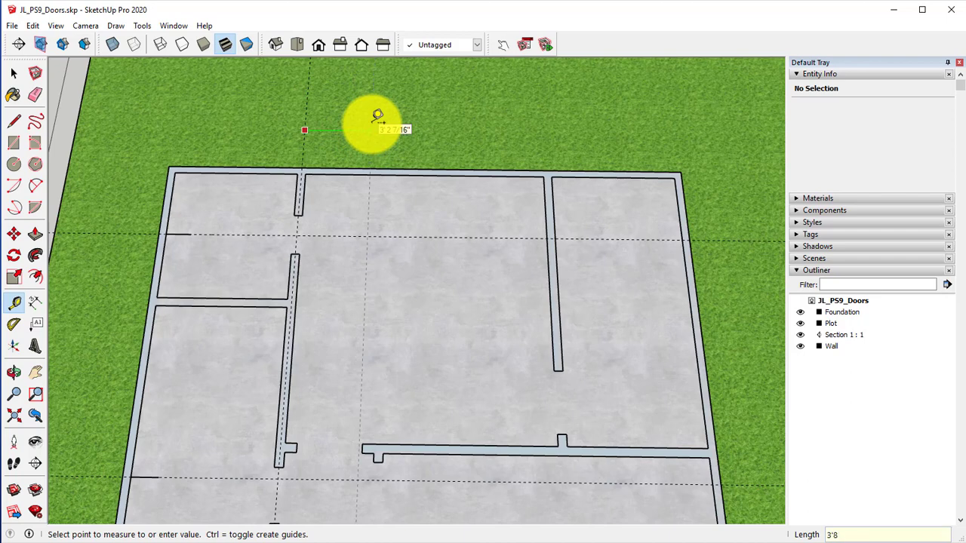
pyautogui.click(377, 117)
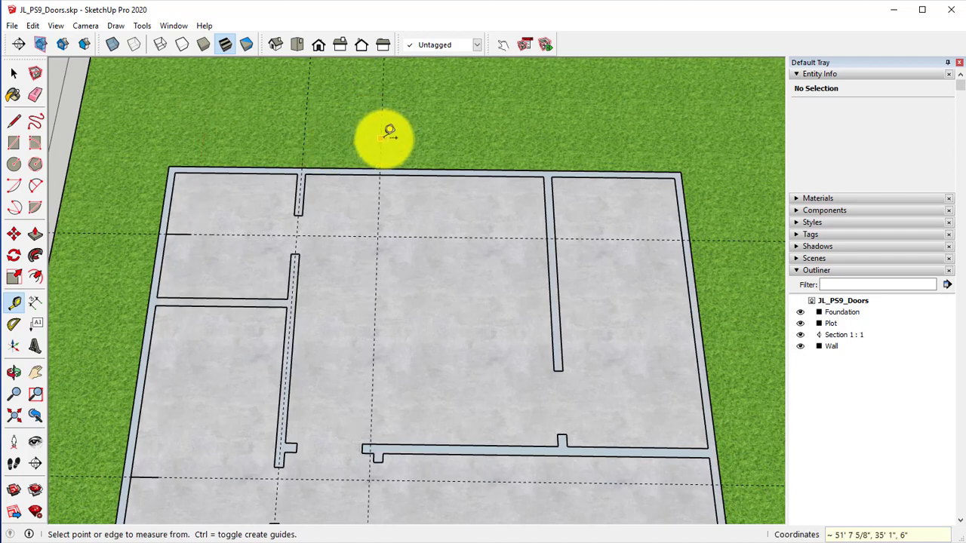
pyautogui.click(381, 140)
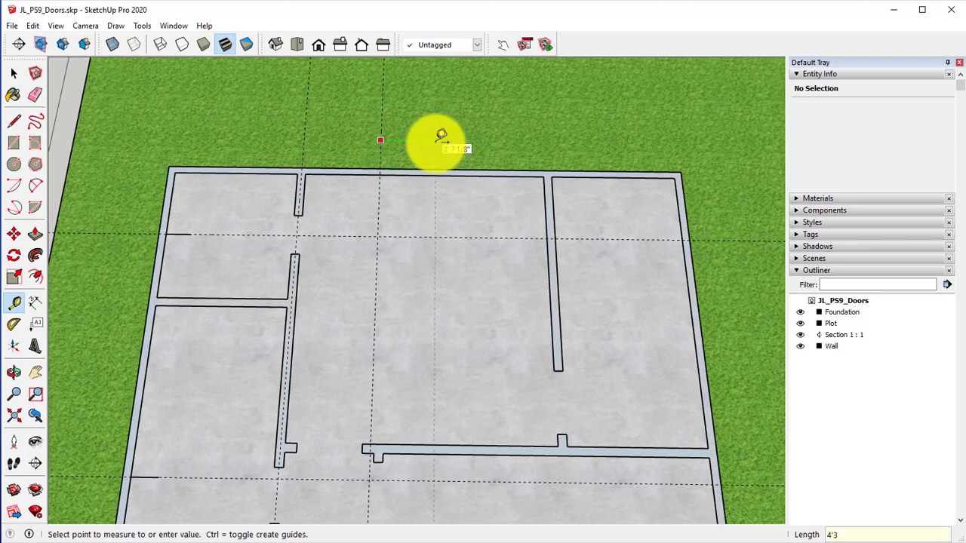
pyautogui.click(442, 136)
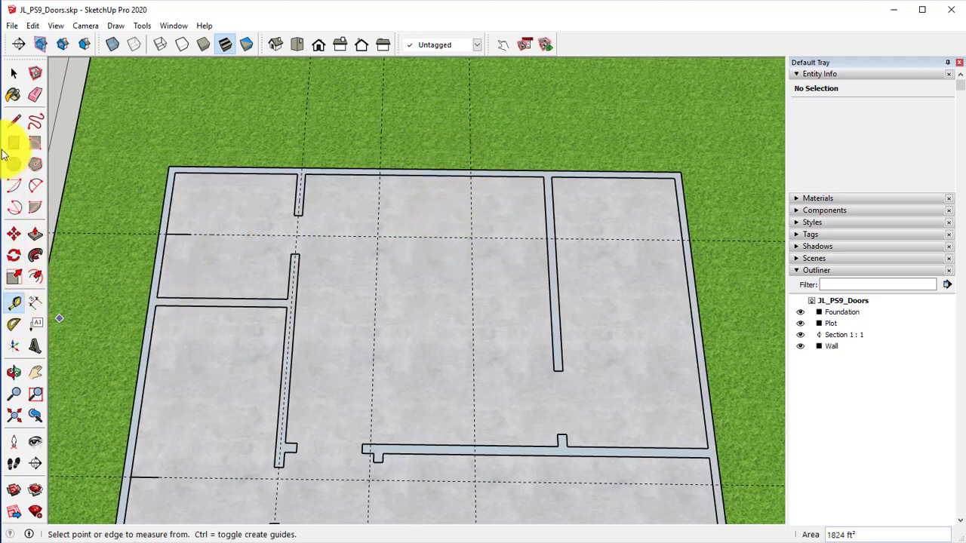
# Step: Draw short marker lines inward from the exterior wall along the 3'8" and 4'3" guides
pyautogui.click(13, 121)
pyautogui.scroll(1, 392, 242)
pyautogui.click(375, 186)
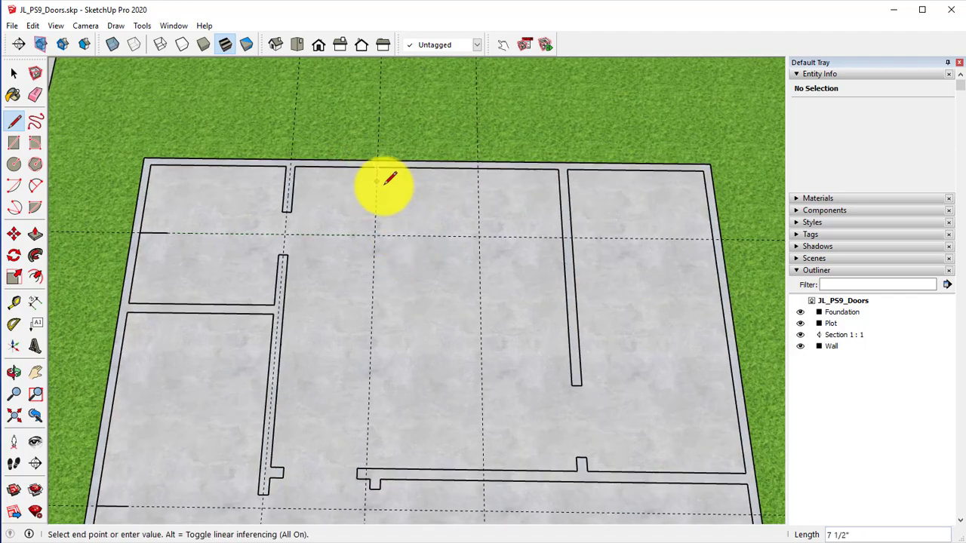
pyautogui.press('Escape')
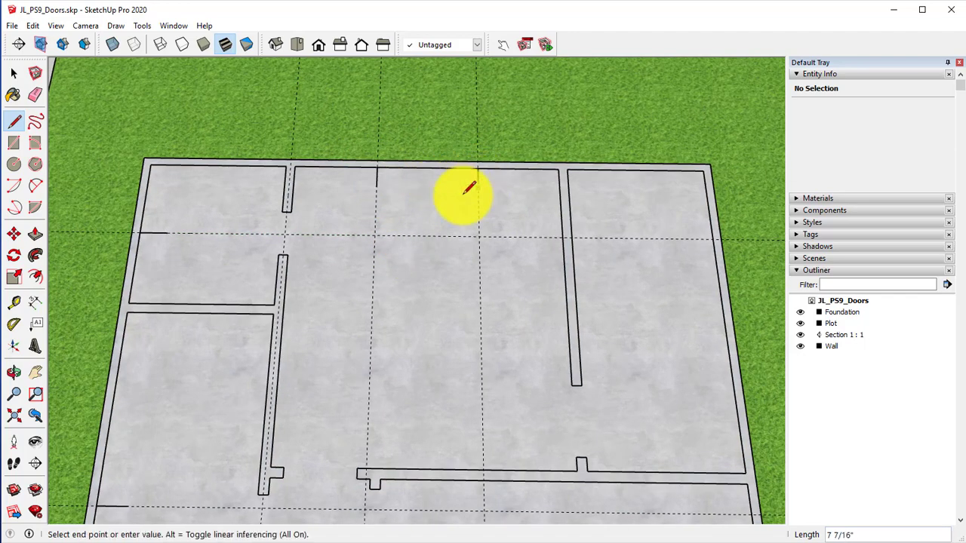
pyautogui.press('Escape')
# Step: Offset a guide 6'3" inward from the outer edge of the small corner room's exterior wall
pyautogui.moveTo(420, 227); pyautogui.dragTo(362, 297, button='middle')
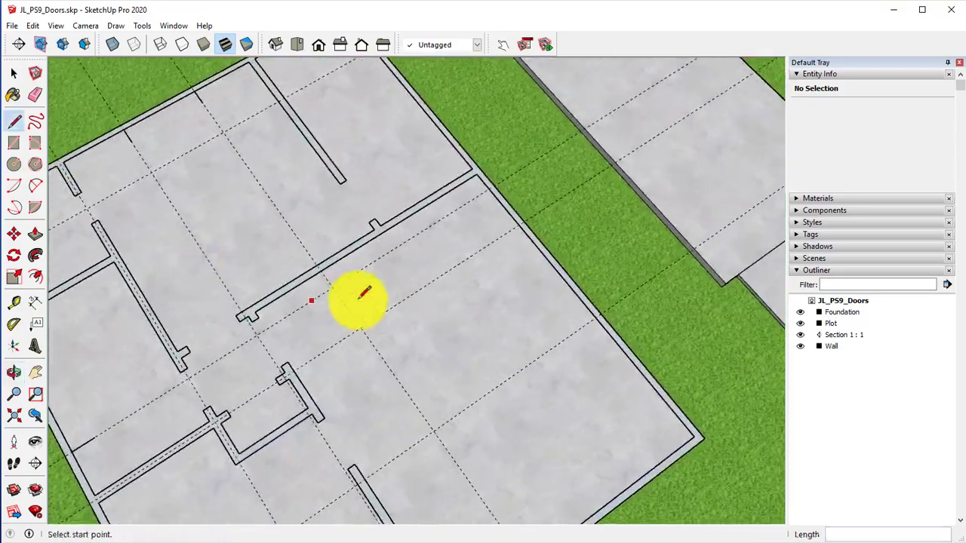
pyautogui.moveTo(372, 223); pyautogui.dragTo(558, 299, button='middle')
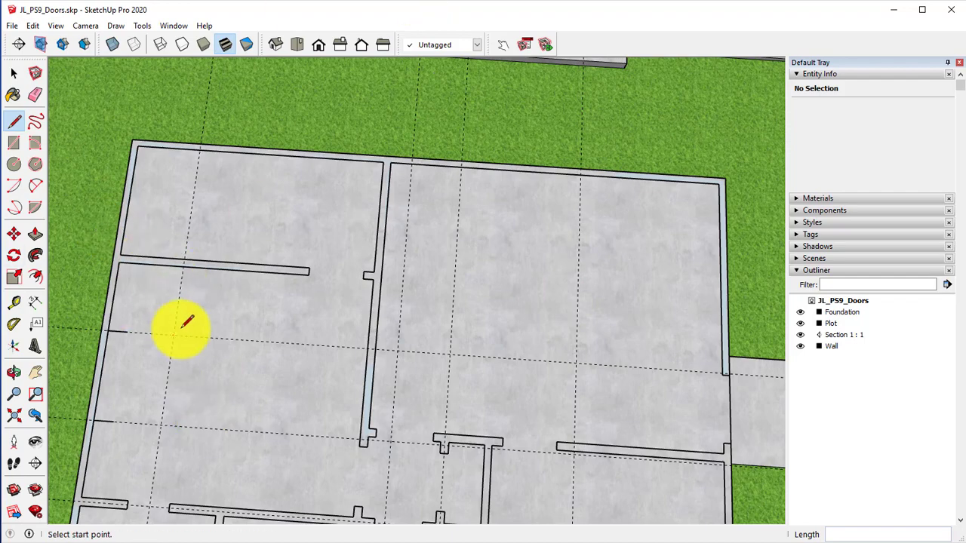
pyautogui.moveTo(187, 323); pyautogui.dragTo(233, 313, button='middle')
pyautogui.click(14, 302)
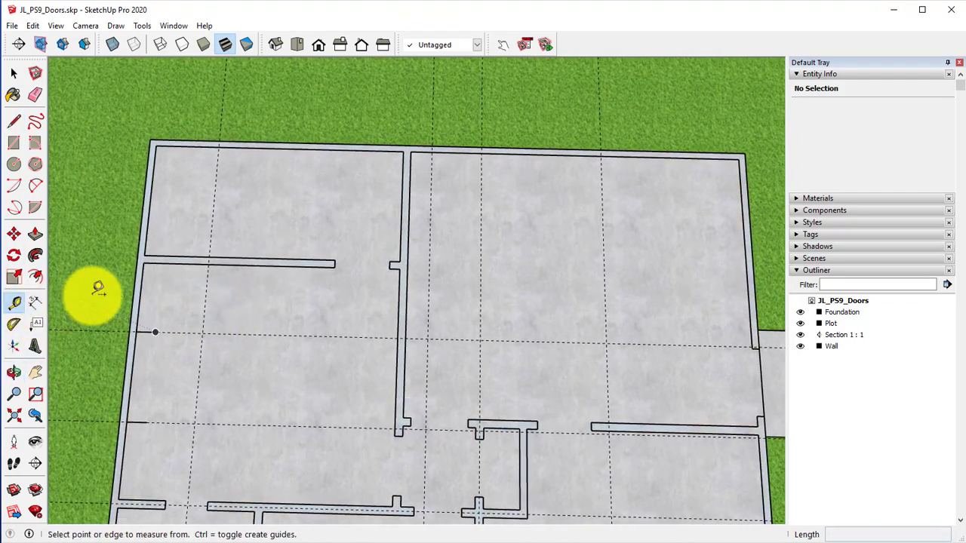
pyautogui.click(145, 179)
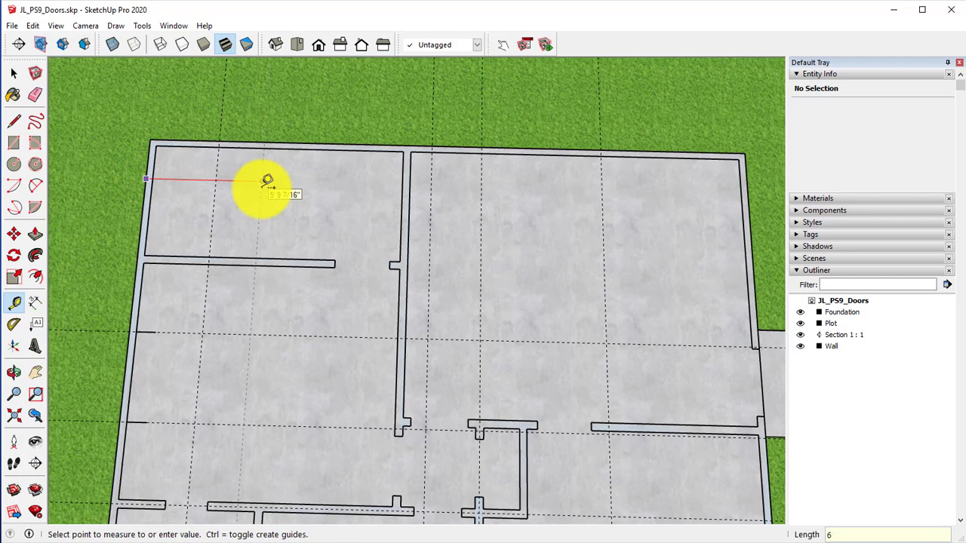
pyautogui.write("6'3")
pyautogui.press('Return')
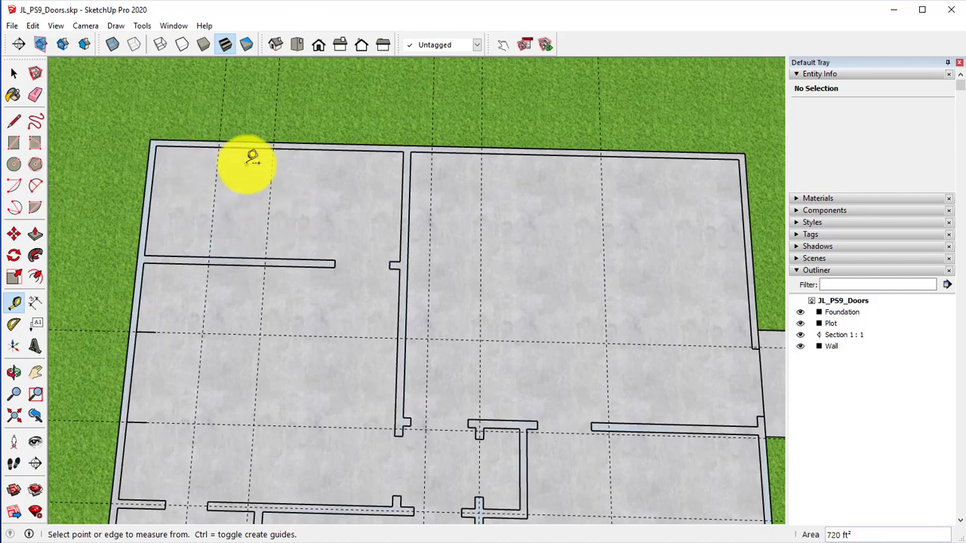
# Step: Draw a short marker line inward along the 6'3" guide from the small corner room's exterior wall
pyautogui.click(14, 122)
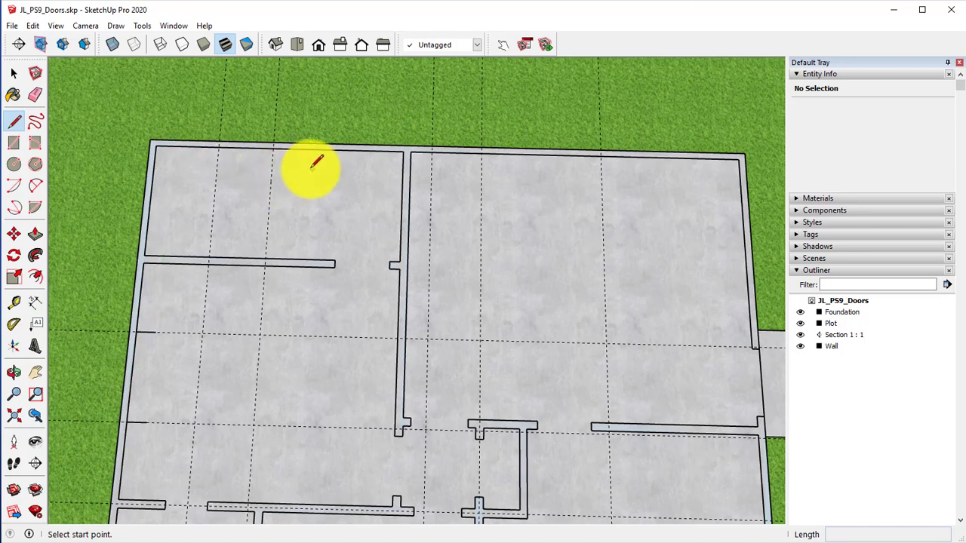
pyautogui.click(275, 145)
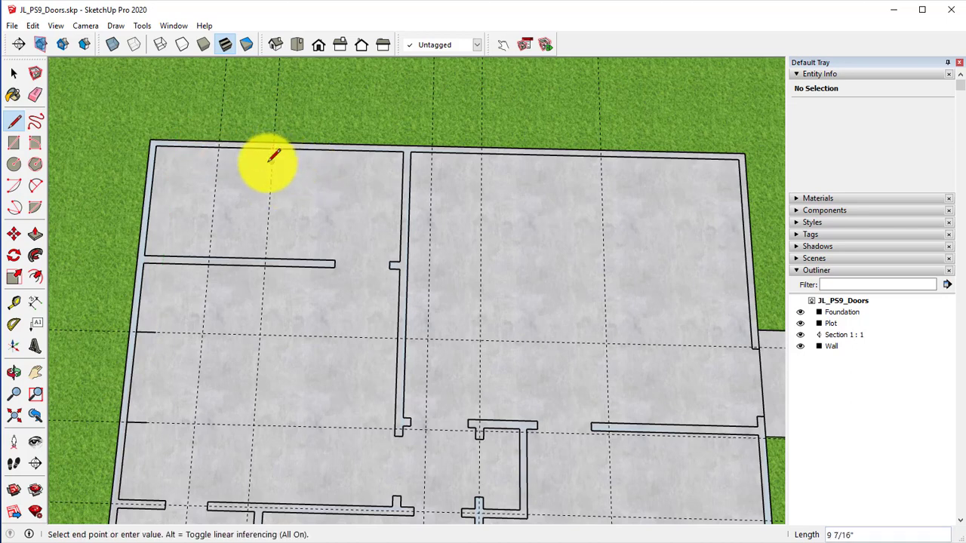
pyautogui.click(272, 163)
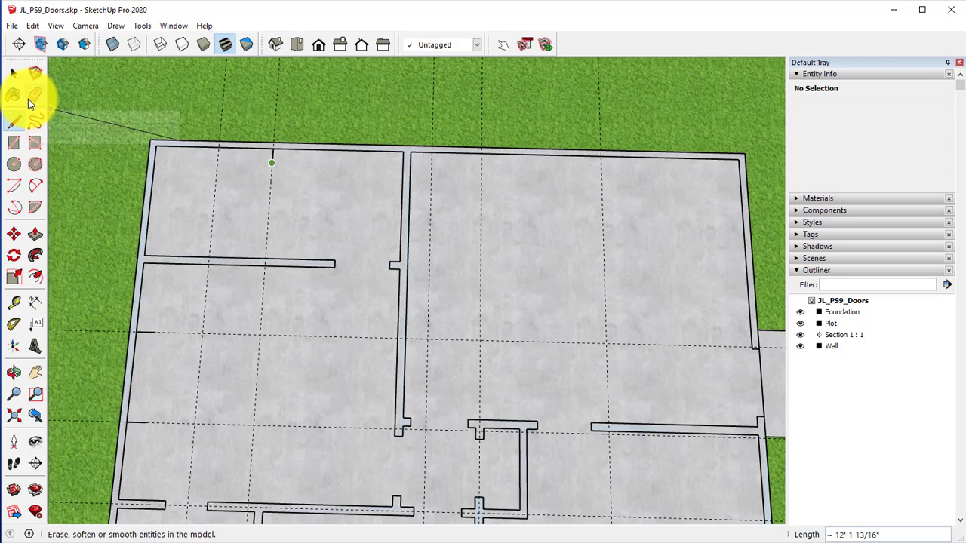
# Step: Erase all the construction guides crossing the floor plan, keeping the marker lines
pyautogui.click(35, 95)
pyautogui.moveTo(184, 111)
pyautogui.mouseDown()
pyautogui.moveTo(243, 98)
pyautogui.moveTo(500, 98)
pyautogui.moveTo(599, 106)
pyautogui.moveTo(589, 126)
pyautogui.mouseUp()
pyautogui.moveTo(546, 324)
pyautogui.mouseDown()
pyautogui.moveTo(596, 334)
pyautogui.moveTo(596, 408)
pyautogui.moveTo(565, 438)
pyautogui.mouseUp()
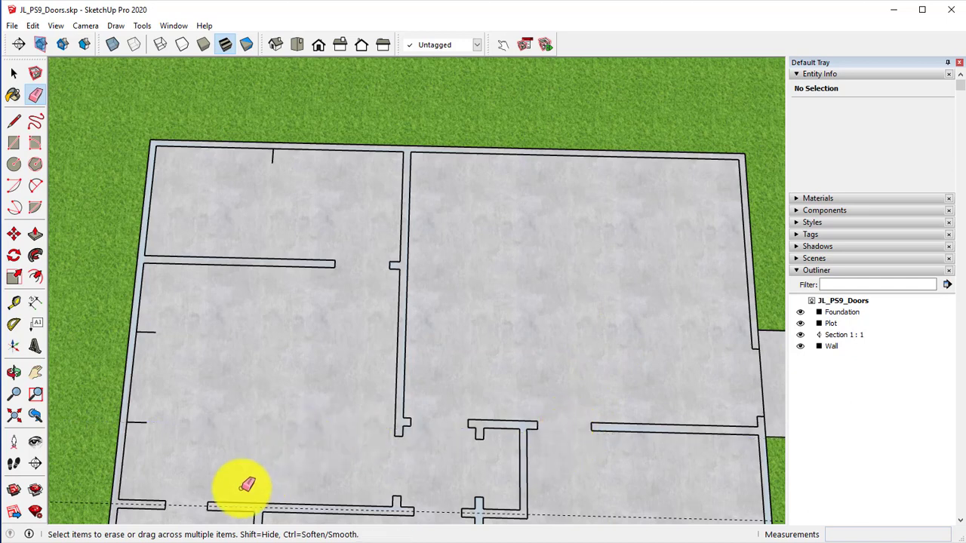
pyautogui.moveTo(191, 503); pyautogui.dragTo(193, 504)
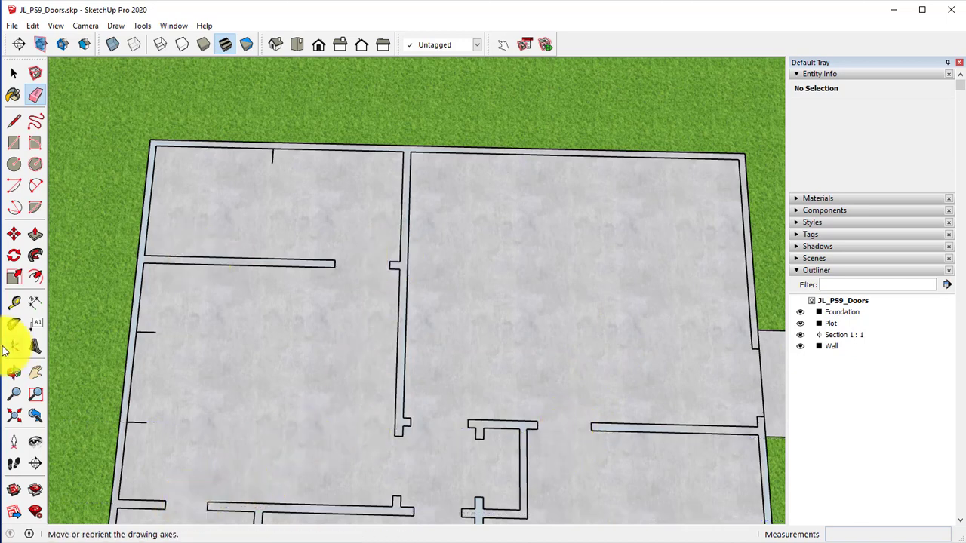
# Step: Offset a guide 5' into the large room from the outer edge of the exterior wall beside the entrance slab
pyautogui.click(14, 302)
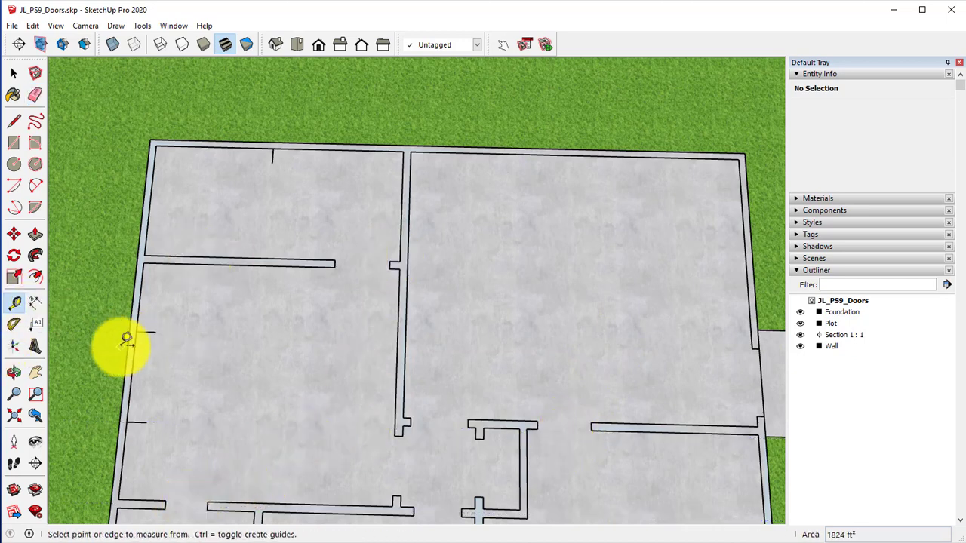
pyautogui.click(146, 423)
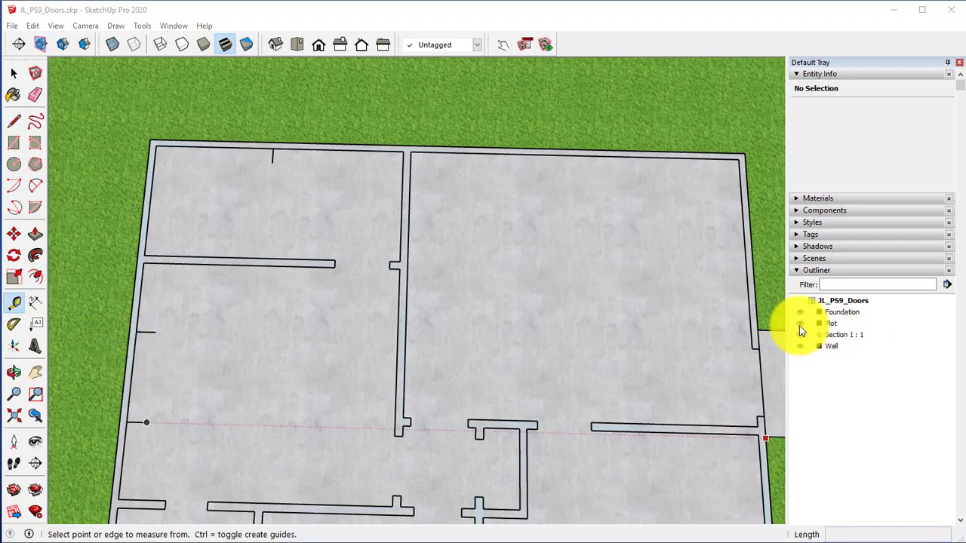
pyautogui.moveTo(687, 291); pyautogui.dragTo(573, 302, button='middle')
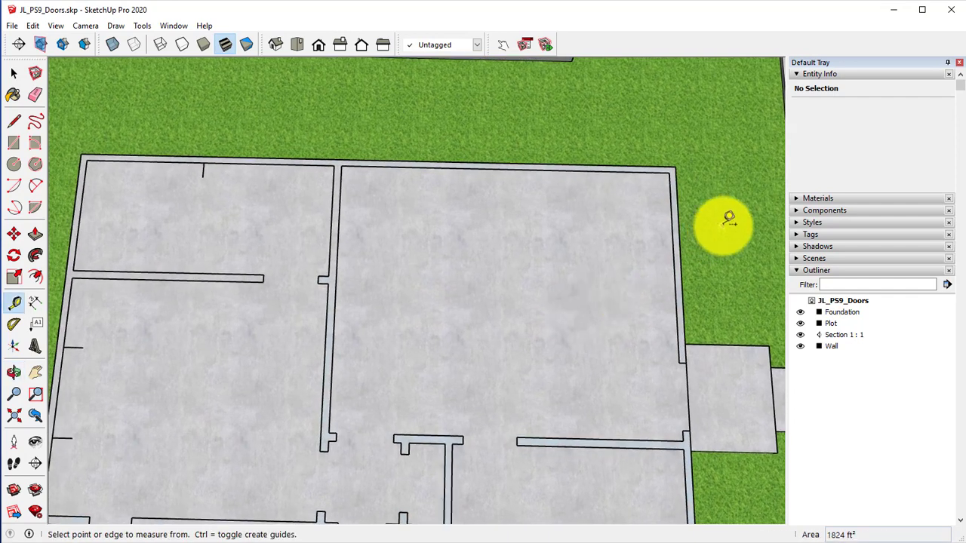
pyautogui.click(680, 210)
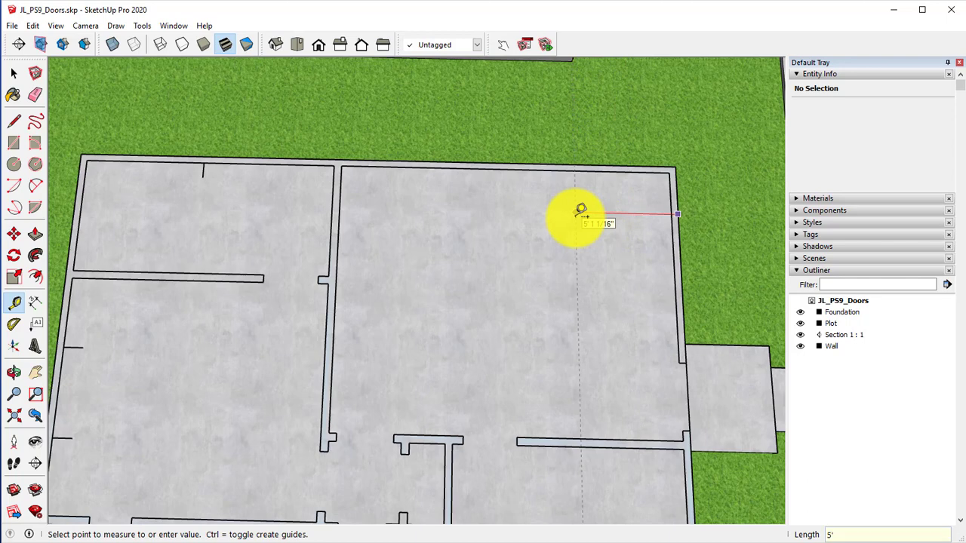
pyautogui.press('Return')
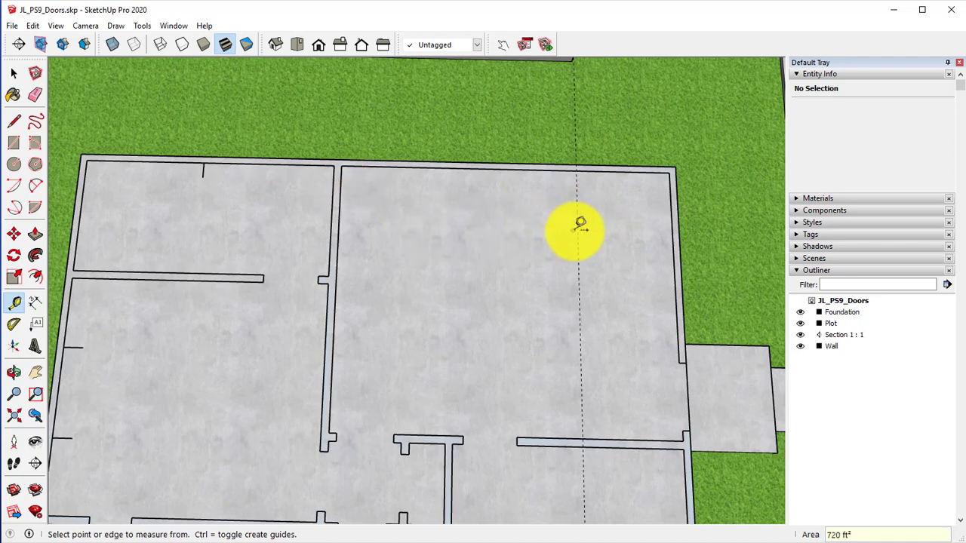
# Step: Add a guide 7'9" beyond the 5' guide and another 4'3" further along the same exterior wall
pyautogui.click(577, 234)
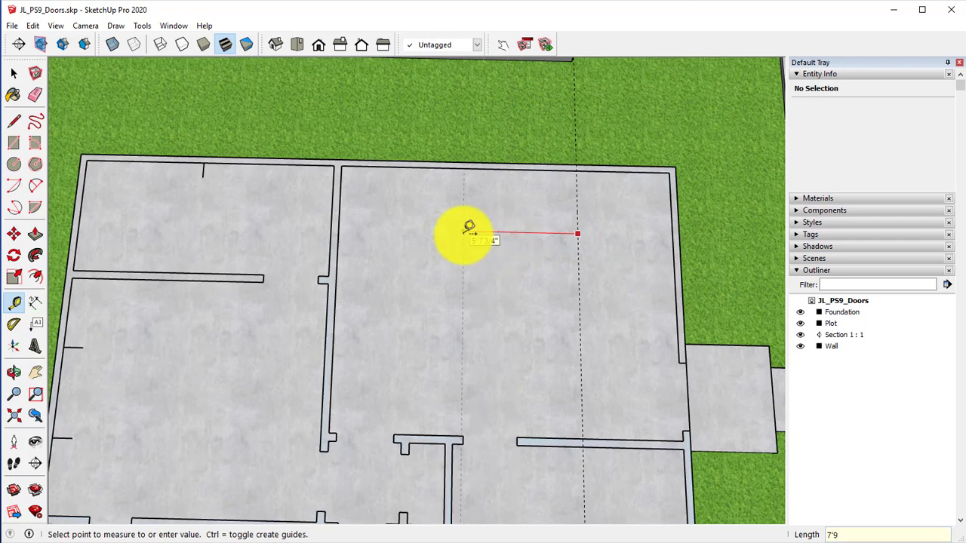
pyautogui.write("7'9")
pyautogui.press('Return')
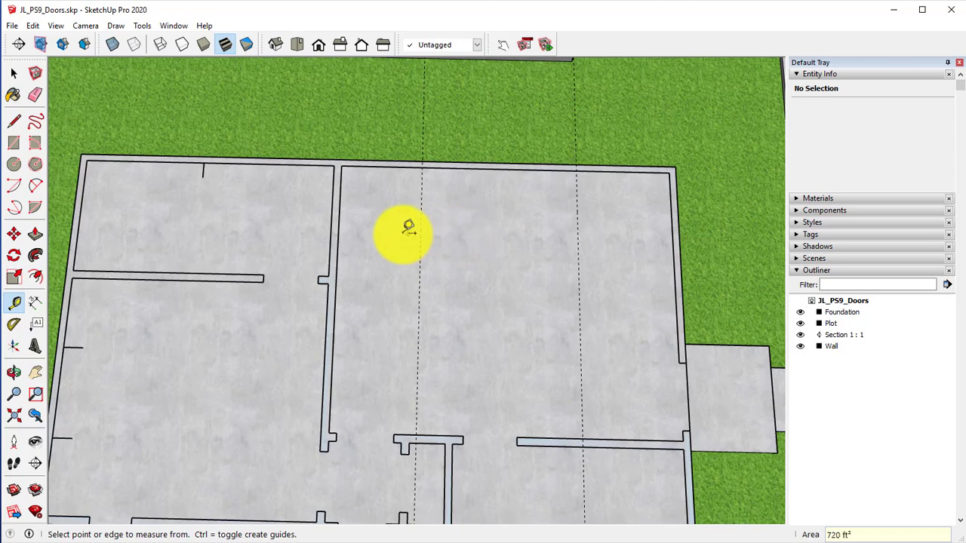
pyautogui.click(420, 240)
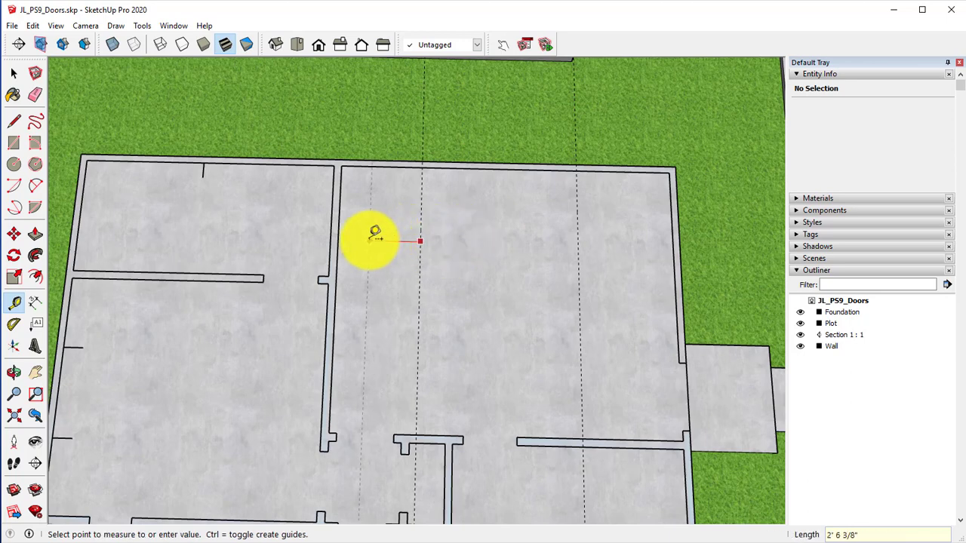
pyautogui.press('Return')
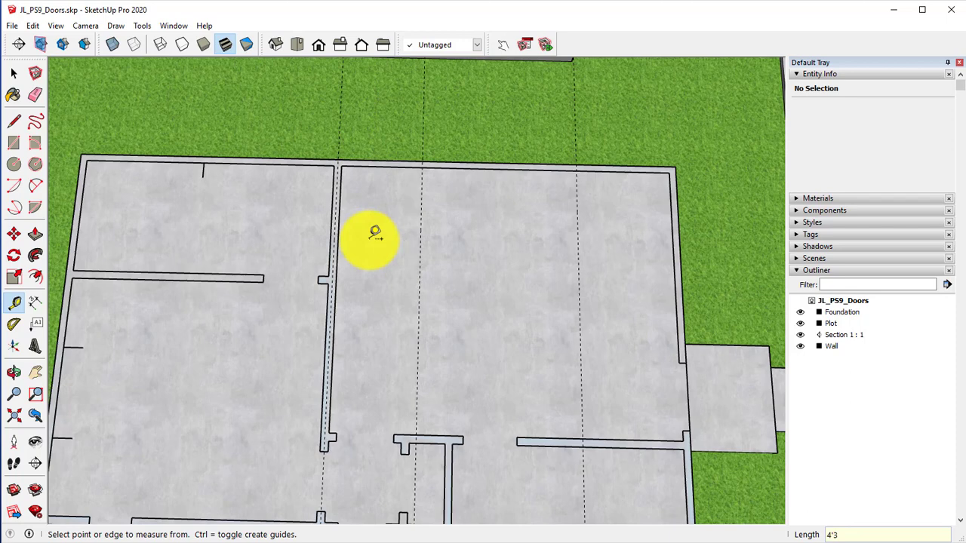
# Step: Draw short marker lines into the large room from its exterior wall along the 7'9" and 5' guides
pyautogui.click(14, 121)
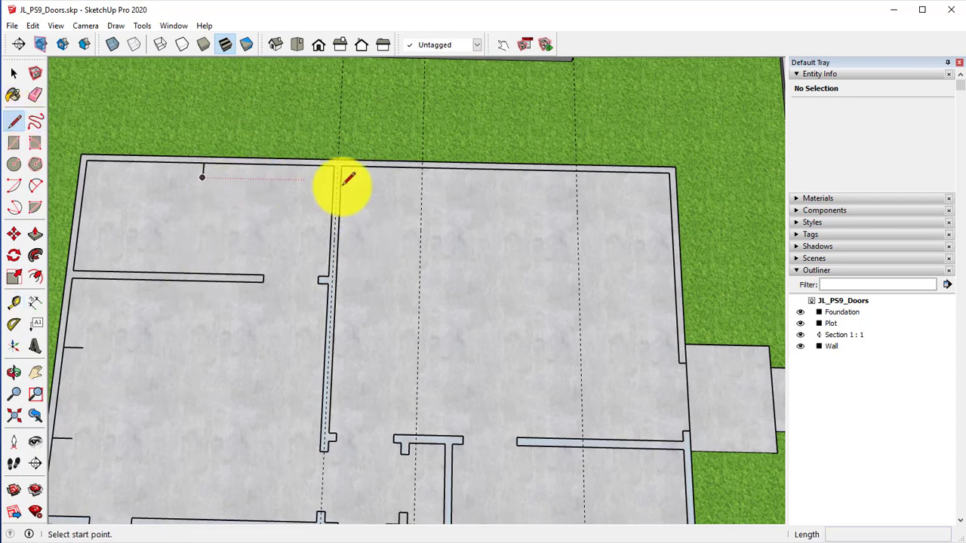
pyautogui.click(425, 167)
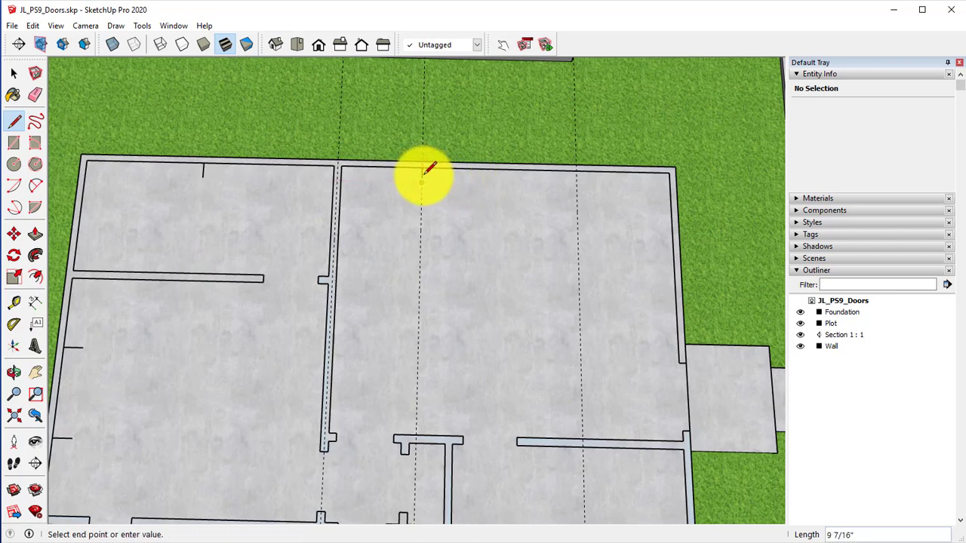
pyautogui.press('Escape')
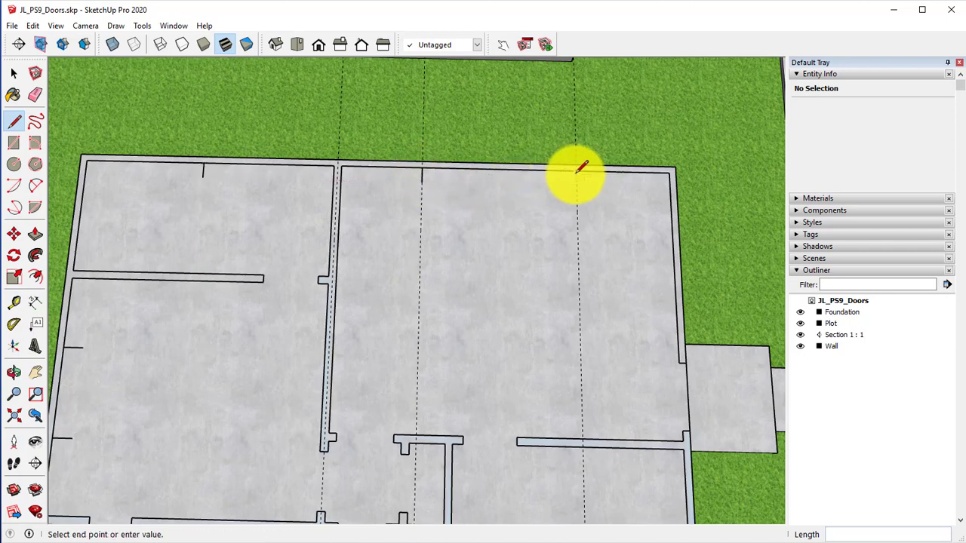
pyautogui.click(576, 186)
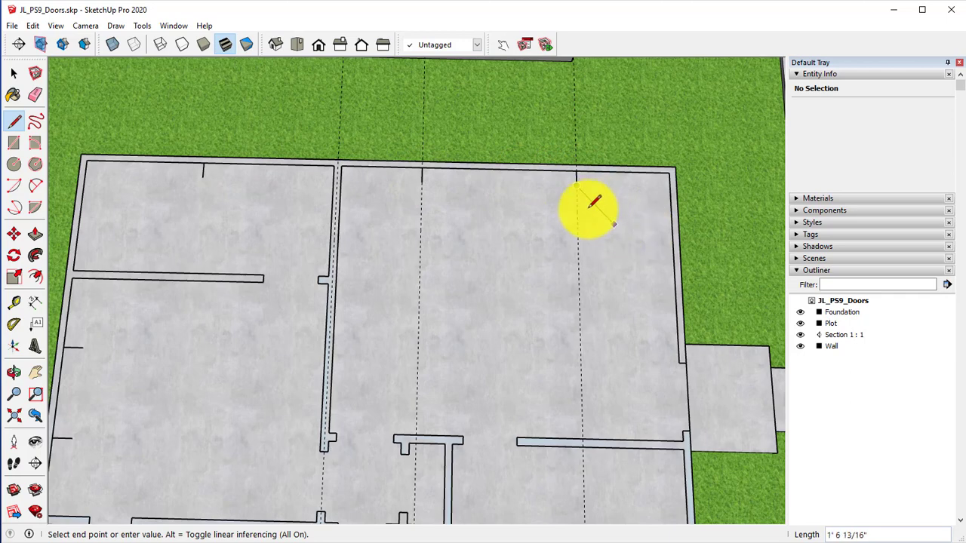
pyautogui.press('Escape')
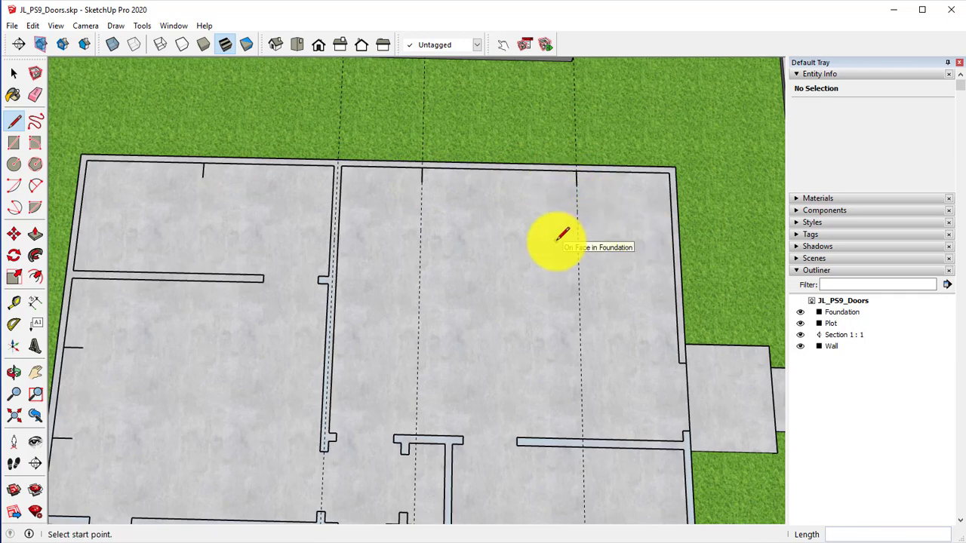
# Step: Erase the three guides crossing the large room and its partition
pyautogui.click(35, 95)
pyautogui.moveTo(337, 96)
pyautogui.mouseDown()
pyautogui.moveTo(398, 108)
pyautogui.moveTo(576, 96)
pyautogui.moveTo(579, 106)
pyautogui.mouseUp()
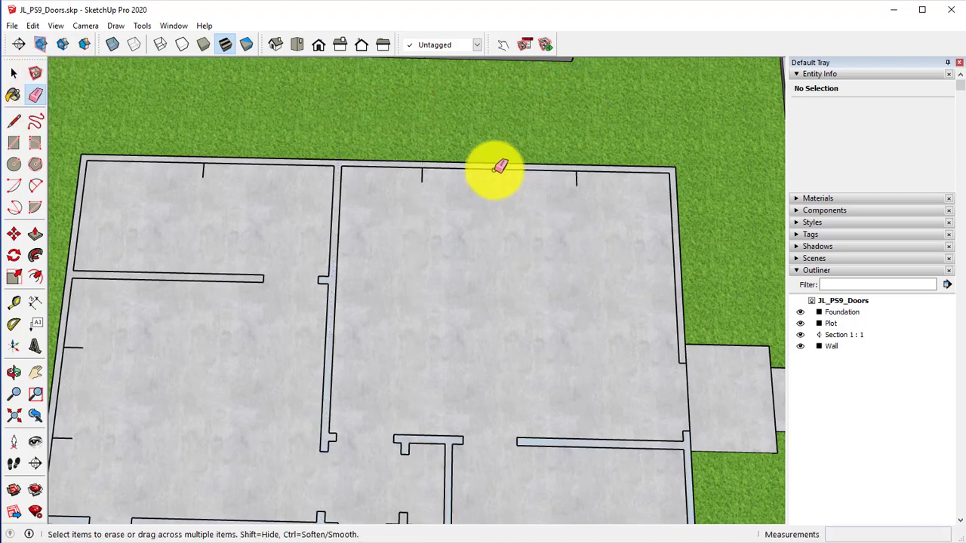
pyautogui.scroll(-1, 494, 167)
pyautogui.moveTo(430, 175); pyautogui.dragTo(317, 249, button='middle')
pyautogui.scroll(-1, 382, 321)
pyautogui.moveTo(382, 321); pyautogui.dragTo(370, 362, button='middle')
pyautogui.moveTo(370, 362)
pyautogui.keyDown('shift'); pyautogui.mouseDown(button='middle')
pyautogui.moveTo(390, 336)
pyautogui.moveTo(379, 358)
pyautogui.moveTo(388, 370)
pyautogui.mouseUp(button='middle'); pyautogui.keyUp('shift')
pyautogui.press('e')
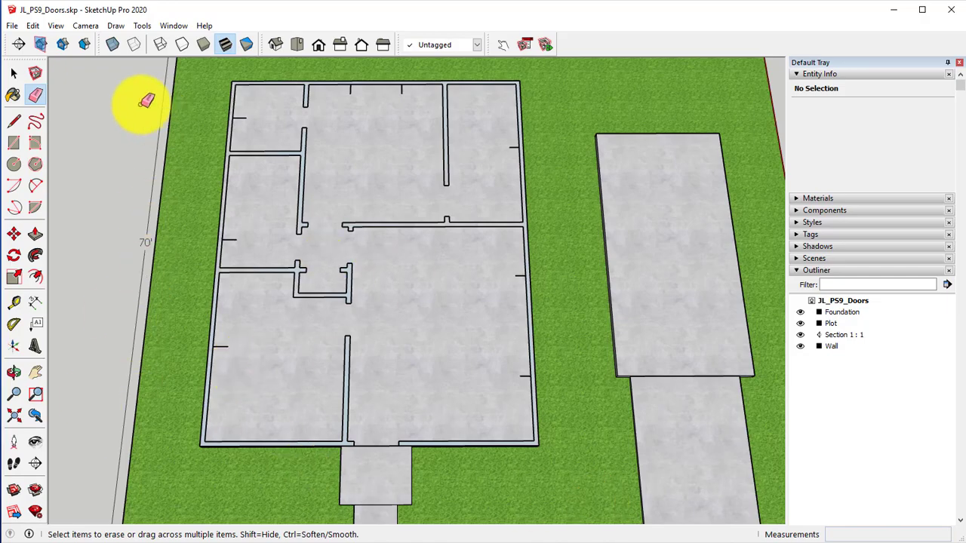
# Step: Open the Wall group for editing at the corner room beside the entrance
pyautogui.click(18, 77)
pyautogui.moveTo(559, 324); pyautogui.dragTo(104, 395, button='middle')
pyautogui.moveTo(521, 269); pyautogui.dragTo(476, 346, button='middle')
pyautogui.scroll(3, 439, 340)
pyautogui.keyDown('shift'); pyautogui.moveTo(414, 319); pyautogui.dragTo(458, 380, button='middle'); pyautogui.keyUp('shift')
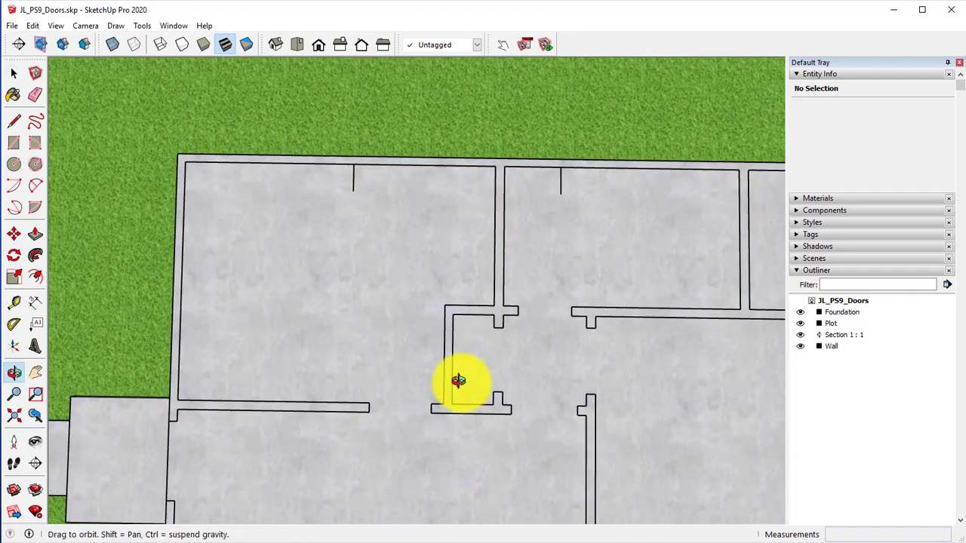
pyautogui.scroll(2, 400, 326)
pyautogui.moveTo(399, 317)
pyautogui.mouseDown(button='middle')
pyautogui.moveTo(401, 383)
pyautogui.moveTo(397, 314)
pyautogui.mouseUp(button='middle')
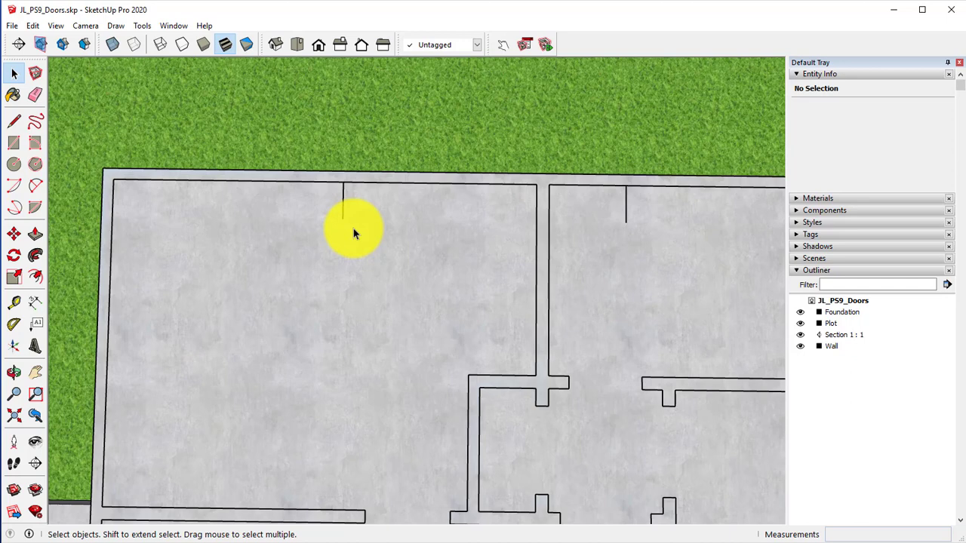
pyautogui.rightClick(830, 349)
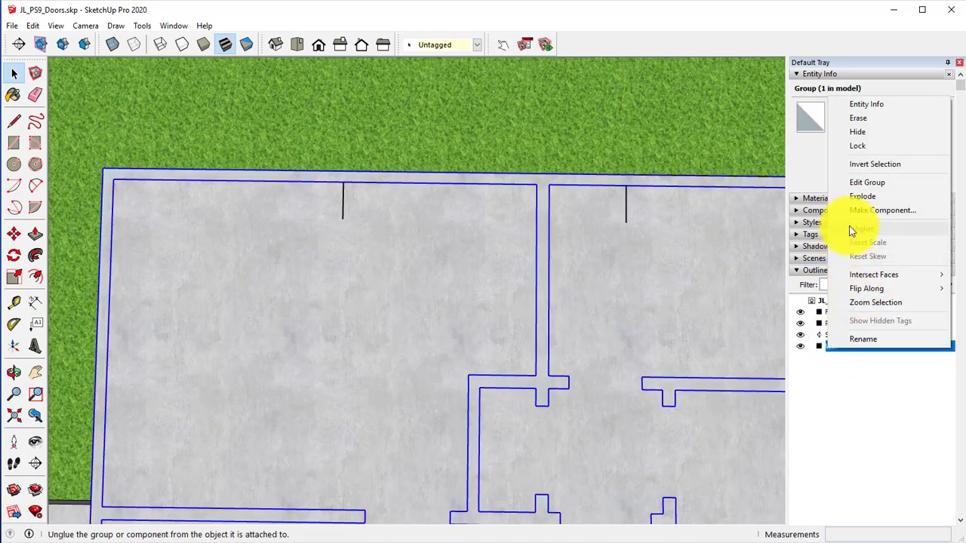
pyautogui.click(868, 182)
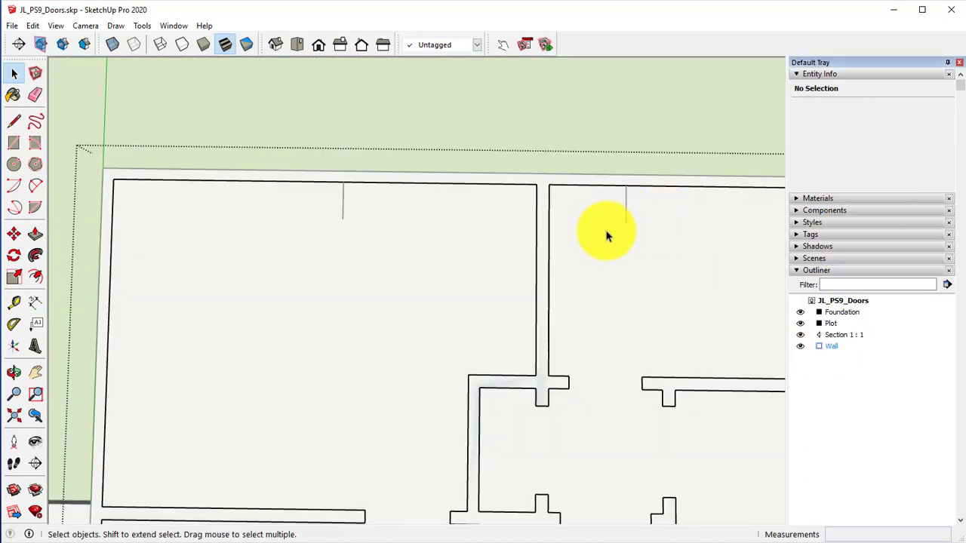
# Step: Offset a guide 24" from the corner room's marker line toward the partition
pyautogui.scroll(2, 427, 241)
pyautogui.moveTo(428, 241); pyautogui.dragTo(456, 245, button='middle')
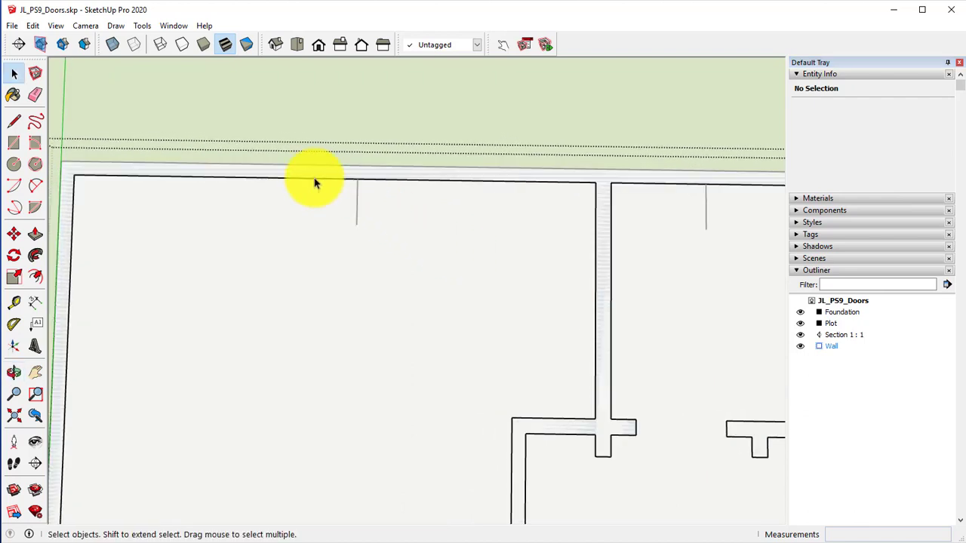
pyautogui.moveTo(404, 261)
pyautogui.mouseDown(button='middle')
pyautogui.moveTo(416, 261)
pyautogui.moveTo(408, 262)
pyautogui.mouseUp(button='middle')
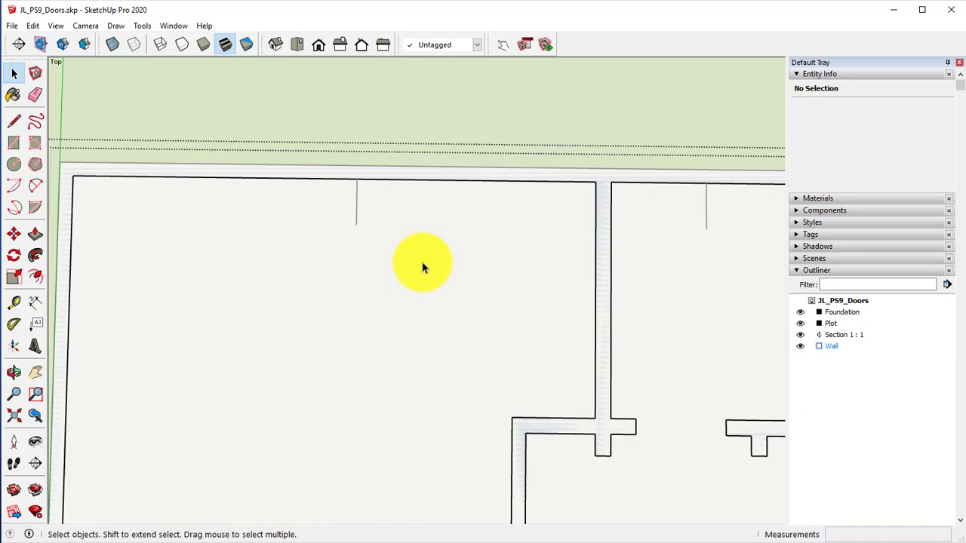
pyautogui.click(14, 302)
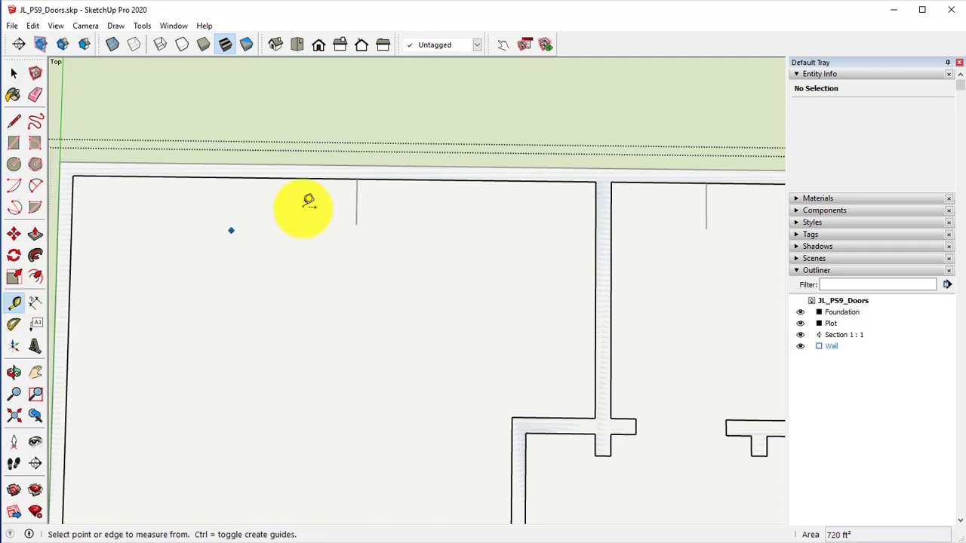
pyautogui.click(357, 202)
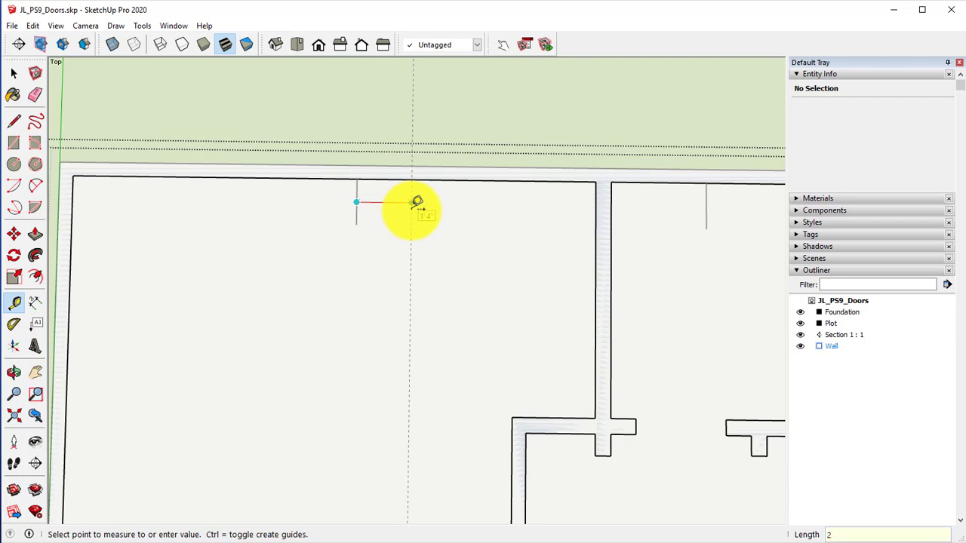
pyautogui.write('24')
pyautogui.press('Return')
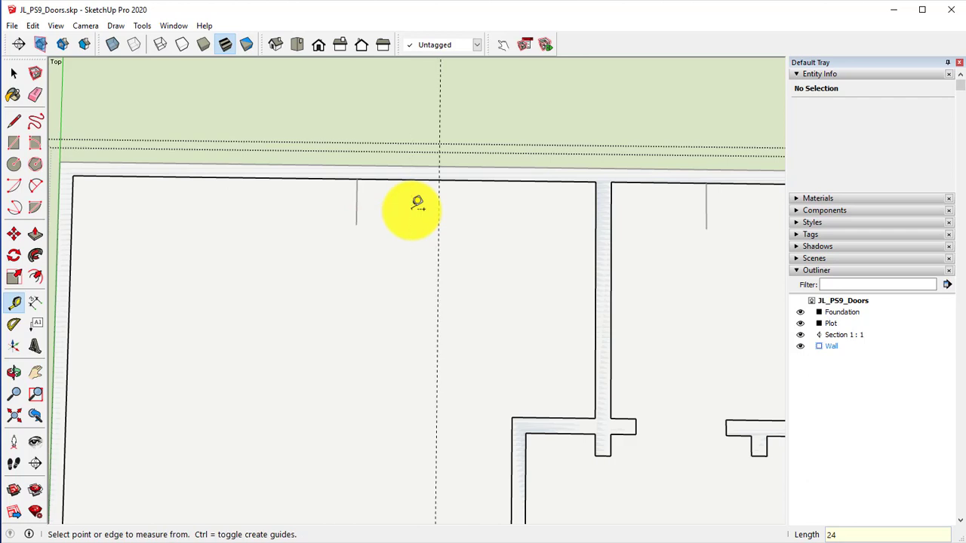
# Step: Offset a second guide 24" from the corner room's marker line, away from the partition, and measure the distance between both guides
pyautogui.click(357, 203)
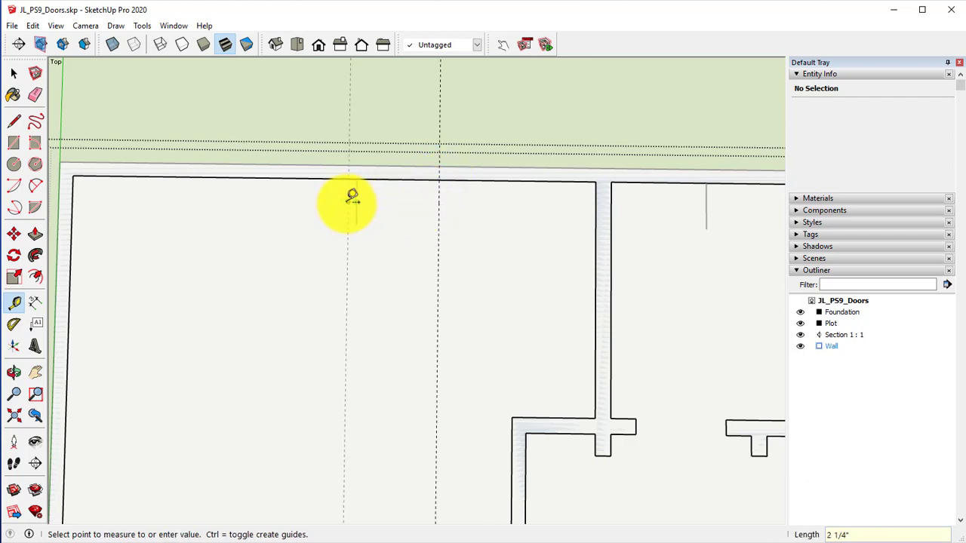
pyautogui.write('24')
pyautogui.press('Return')
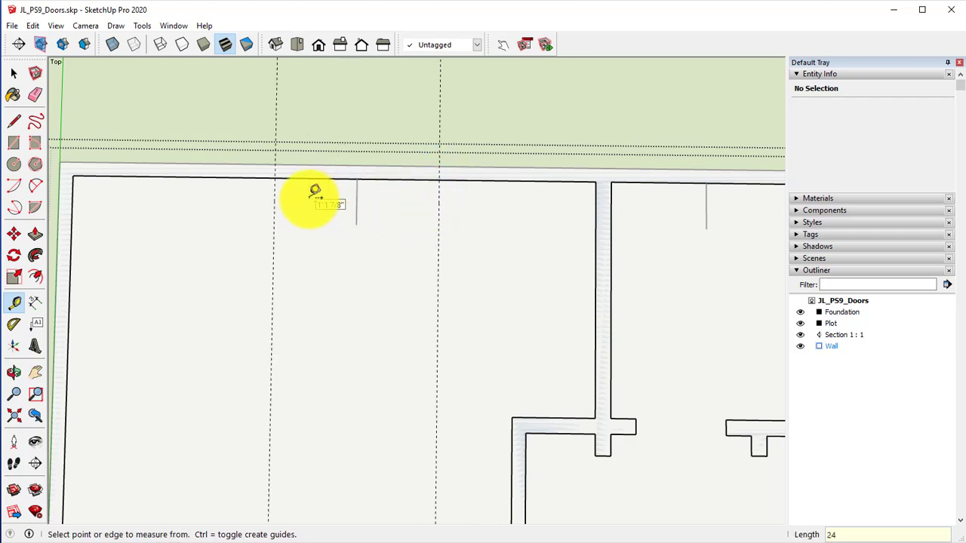
pyautogui.click(272, 327)
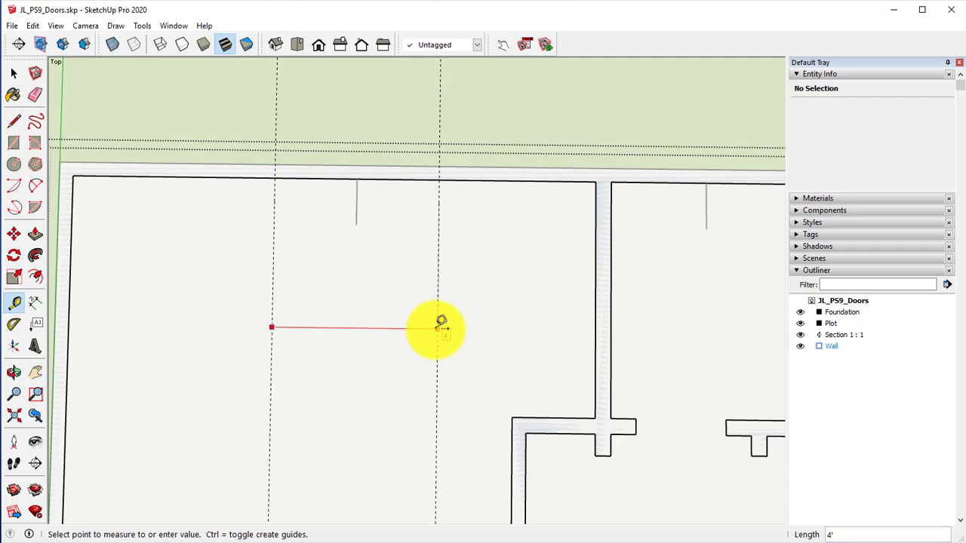
pyautogui.click(440, 325)
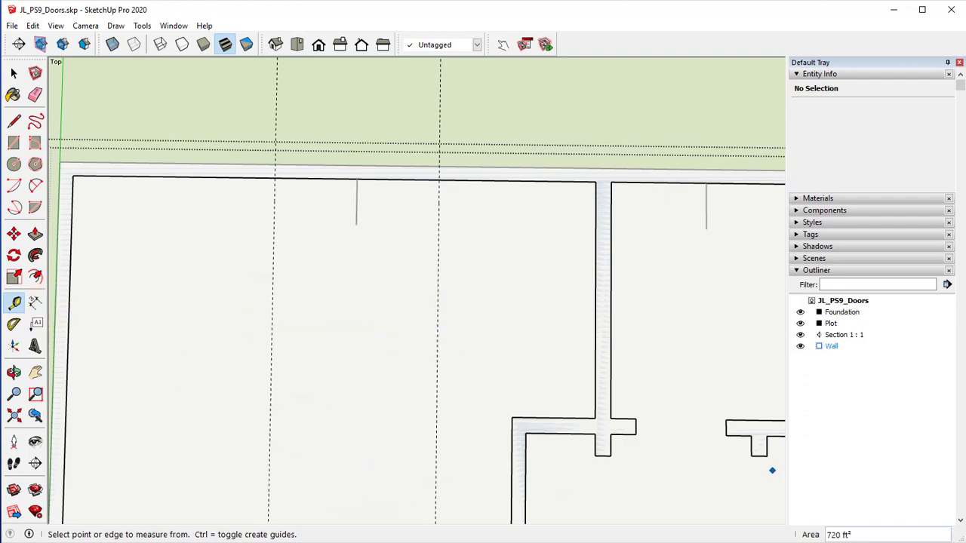
# Step: Offset guides 9" to each side of the marker line in the room adjoining the corner room
pyautogui.keyDown('shift'); pyautogui.moveTo(195, 262); pyautogui.dragTo(29, 251, button='middle'); pyautogui.keyUp('shift')
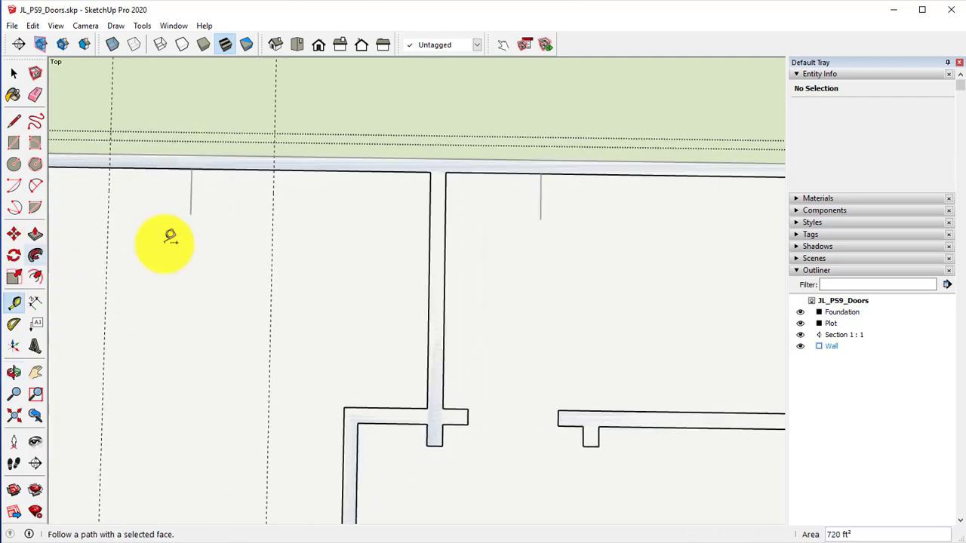
pyautogui.keyDown('shift'); pyautogui.moveTo(342, 230); pyautogui.dragTo(252, 263, button='middle'); pyautogui.keyUp('shift')
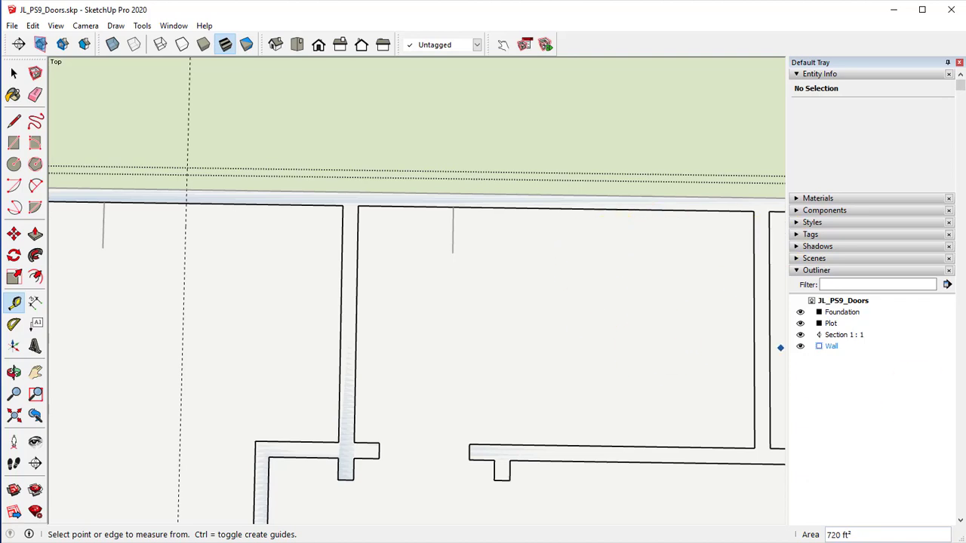
pyautogui.click(452, 240)
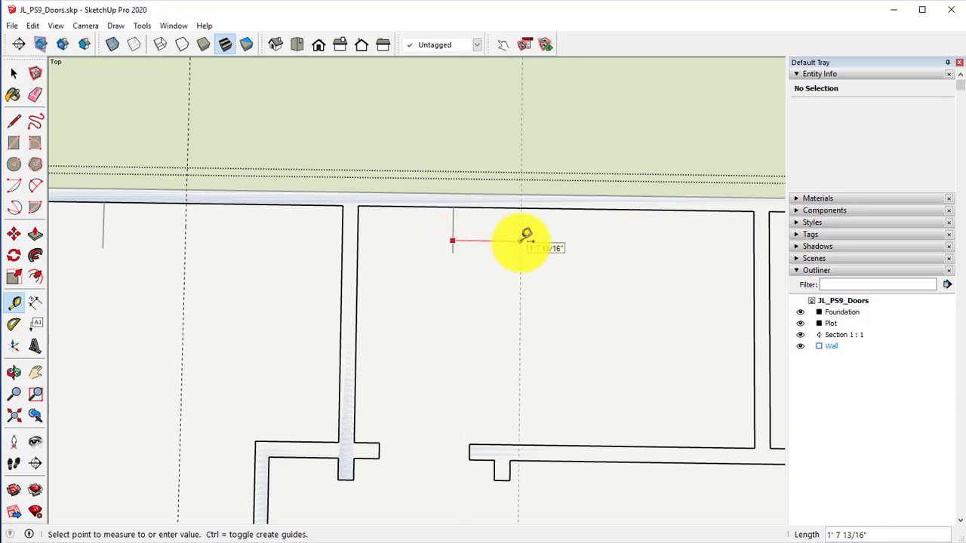
pyautogui.write('9')
pyautogui.press('Return')
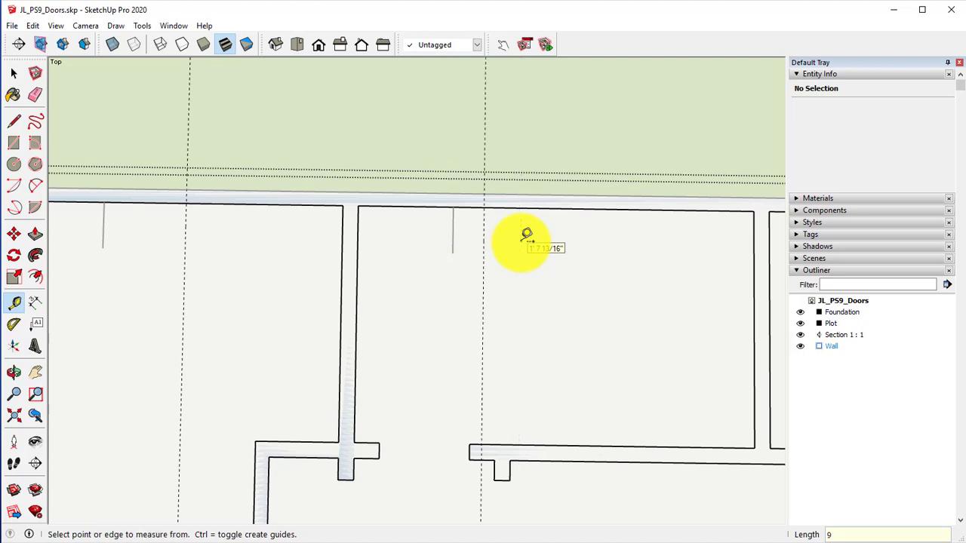
pyautogui.click(452, 239)
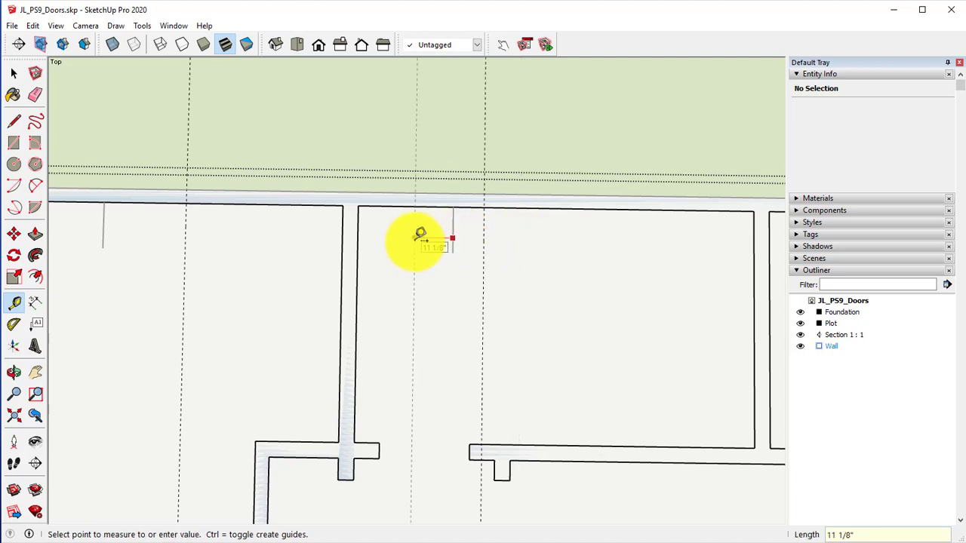
pyautogui.write('9')
pyautogui.press('Return')
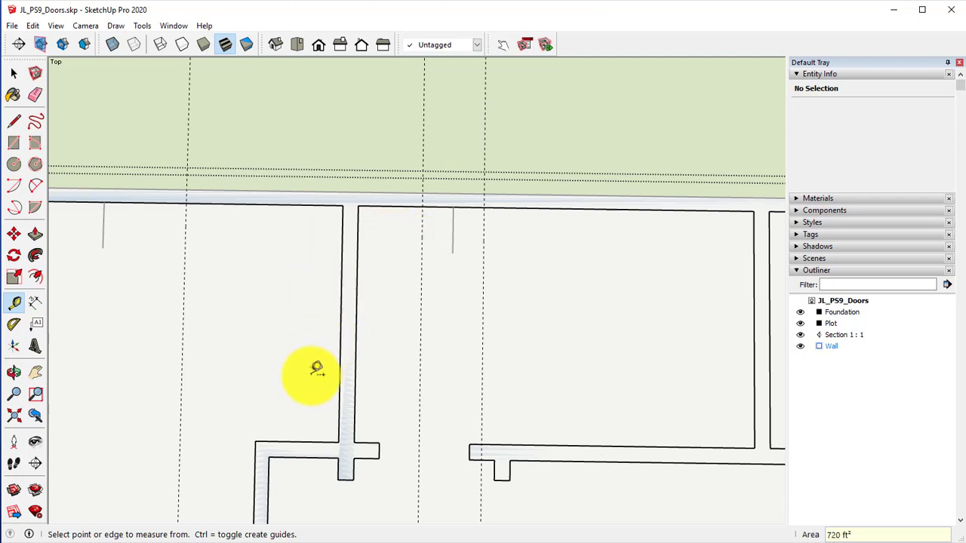
# Step: Draw rectangles across the exterior wall's thickness between each guide pair, 4' by 4" at the corner room and one at the adjoining room
pyautogui.keyDown('shift'); pyautogui.moveTo(312, 371); pyautogui.dragTo(447, 389, button='middle'); pyautogui.keyUp('shift')
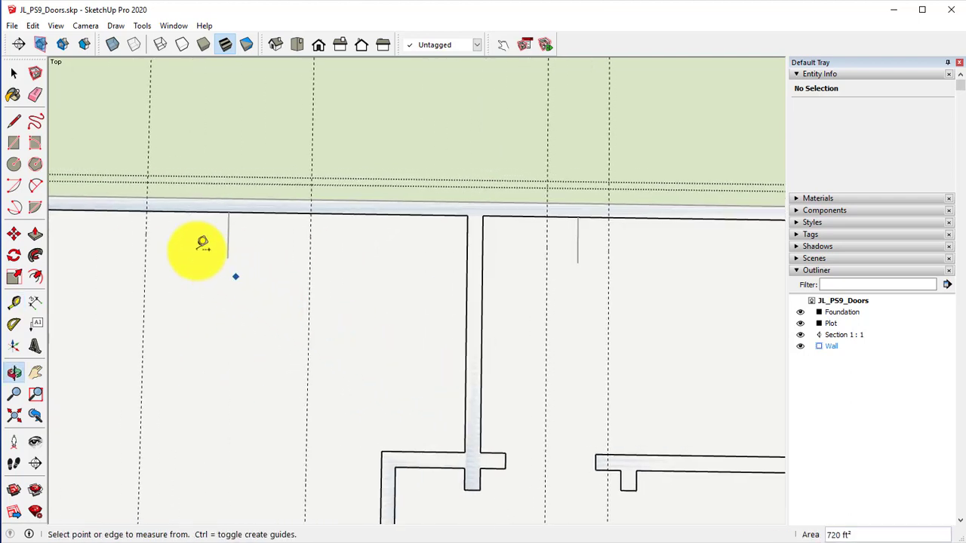
pyautogui.click(13, 142)
pyautogui.click(146, 198)
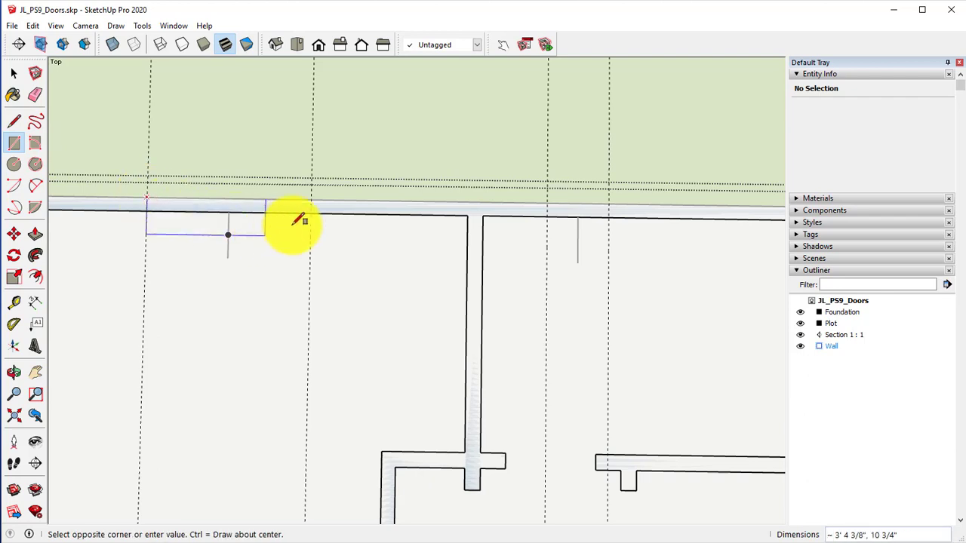
pyautogui.click(311, 214)
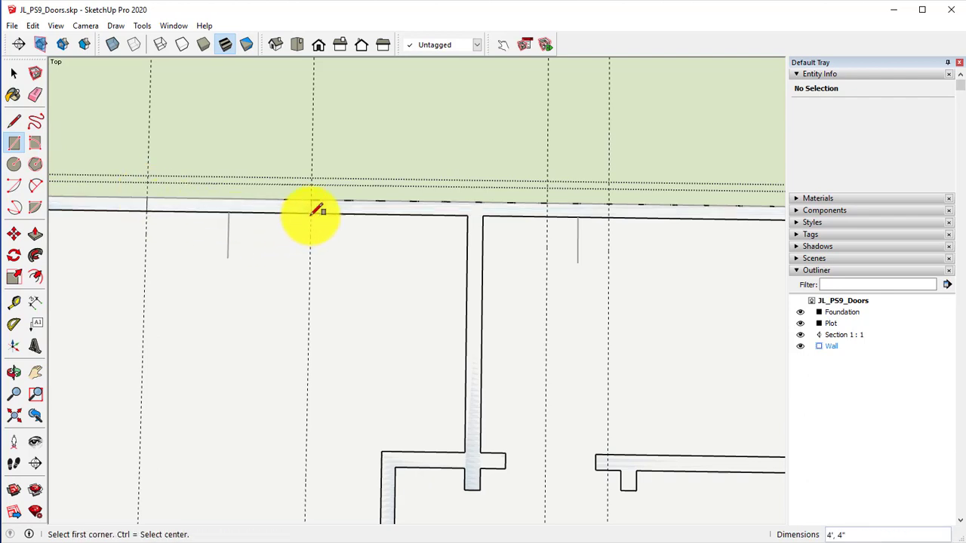
pyautogui.click(546, 204)
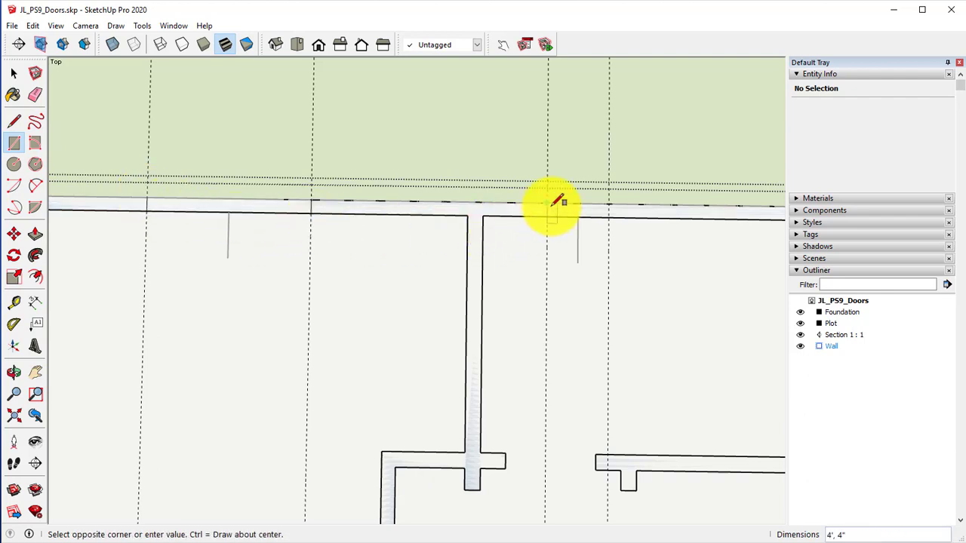
pyautogui.click(609, 217)
# Step: Erase the inner wall edges of both rectangles to open the corner room's and adjoining room's openings
pyautogui.press('e')
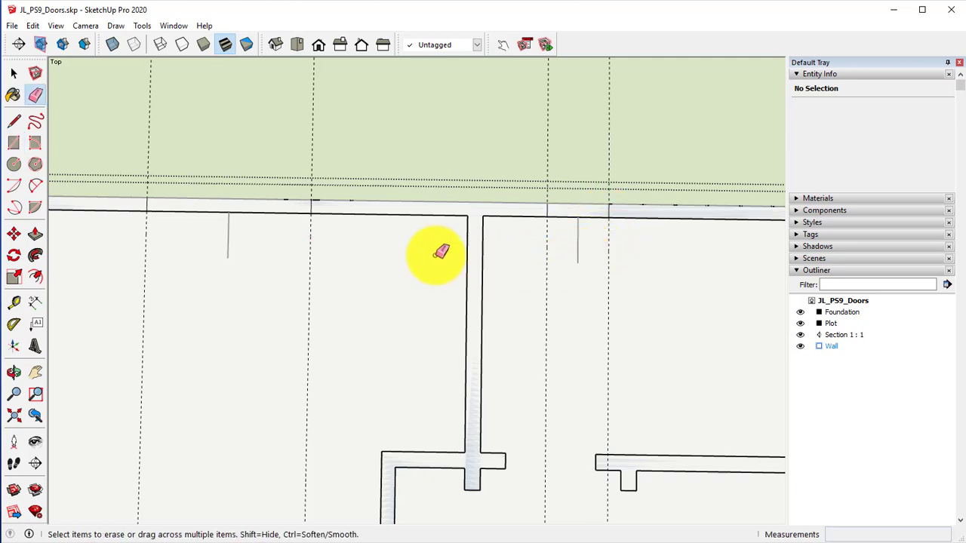
pyautogui.click(217, 209)
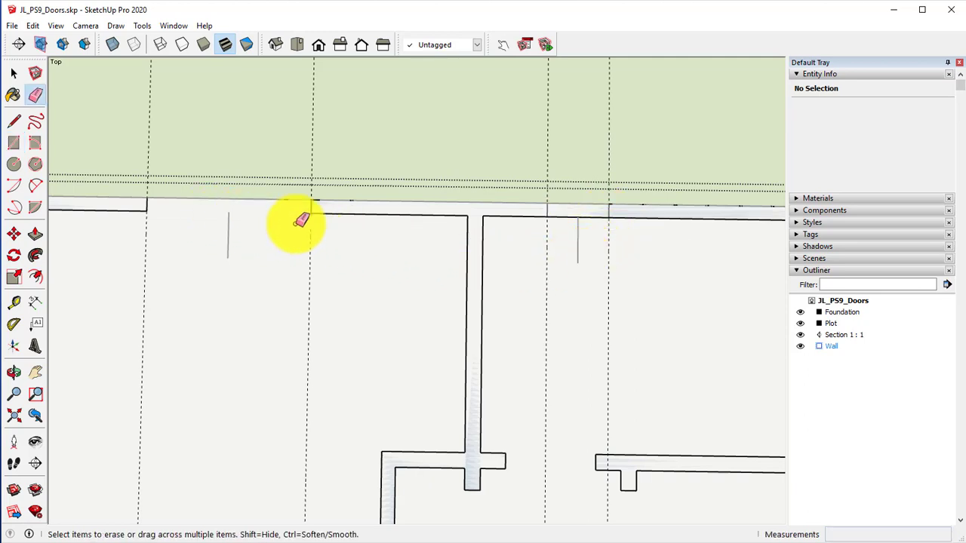
pyautogui.click(561, 216)
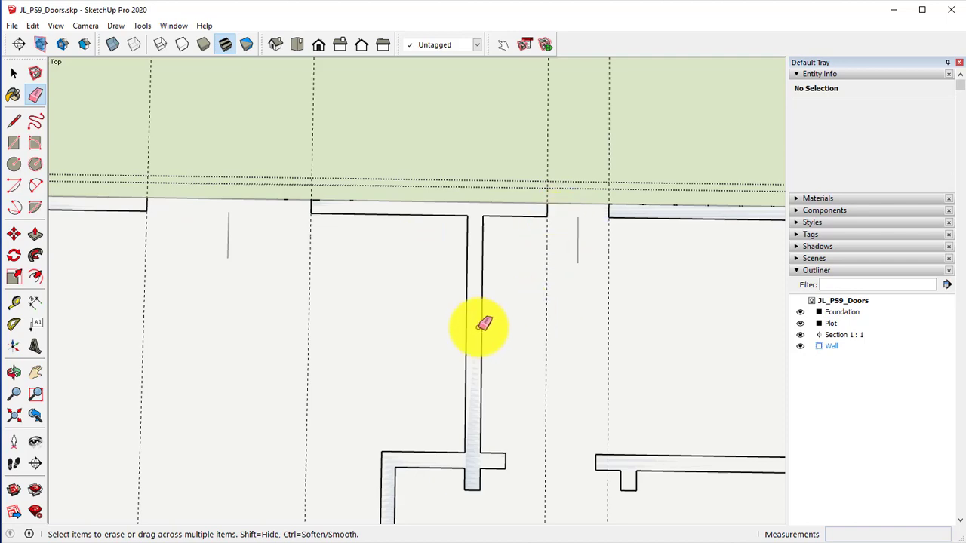
# Step: Offset a guide 6" from the marker line in the room at the wall's far end, toward the house's outer corner
pyautogui.moveTo(582, 312)
pyautogui.mouseDown(button='middle')
pyautogui.moveTo(513, 302)
pyautogui.moveTo(626, 304)
pyautogui.moveTo(301, 298)
pyautogui.mouseUp(button='middle')
pyautogui.moveTo(468, 317); pyautogui.dragTo(396, 318, button='middle')
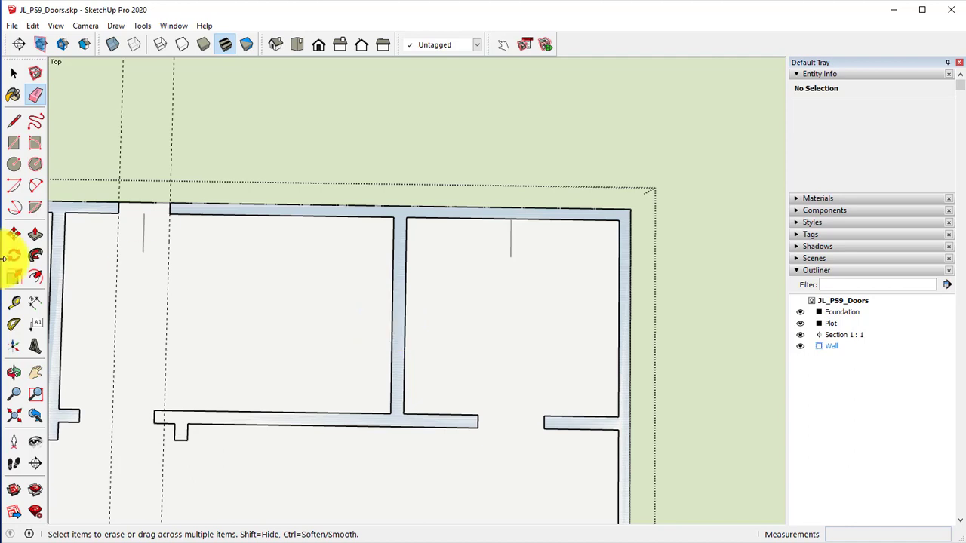
pyautogui.click(14, 305)
pyautogui.click(510, 238)
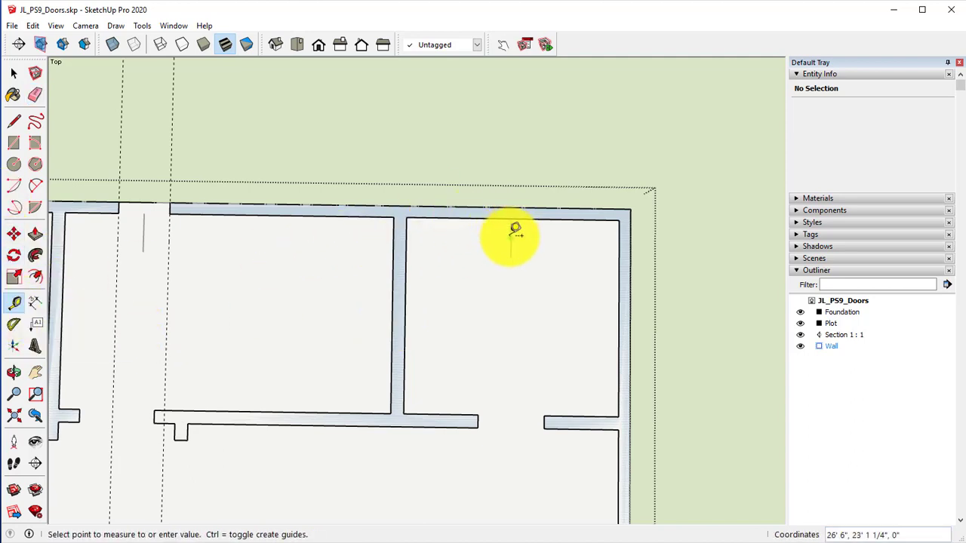
pyautogui.write('6')
pyautogui.press('Return')
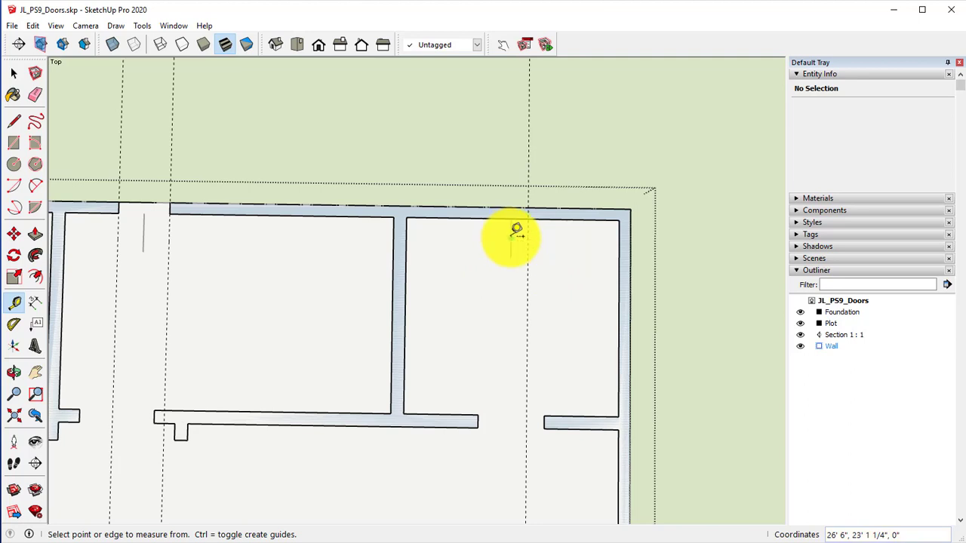
# Step: Offset a second guide 6" from the far end room's marker line, toward its partition
pyautogui.click(511, 235)
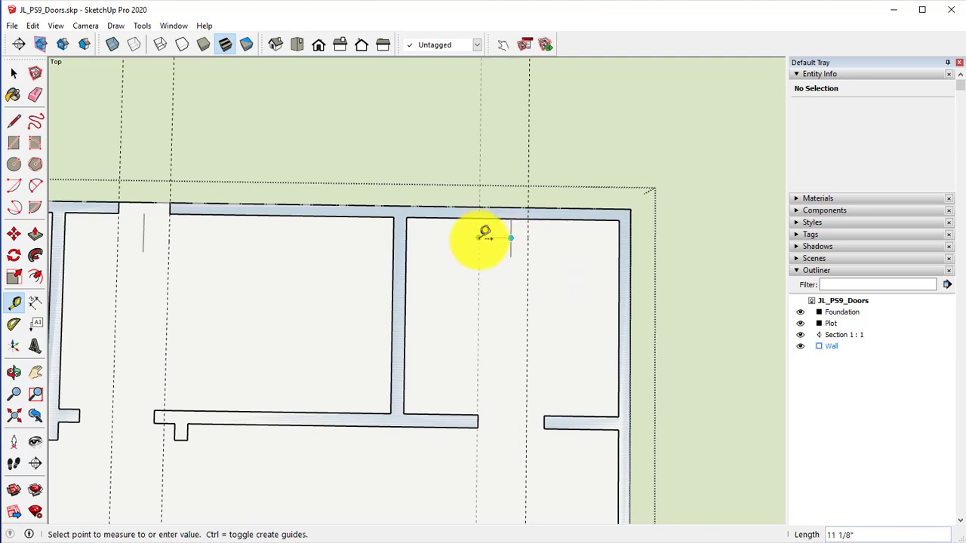
pyautogui.press('Escape')
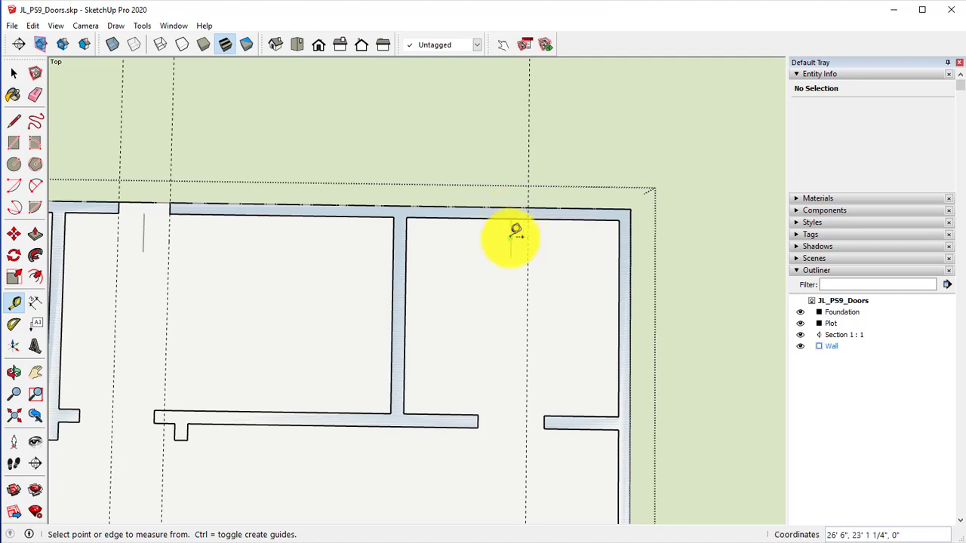
pyautogui.click(513, 230)
pyautogui.click(499, 234)
pyautogui.scroll(2, 499, 234)
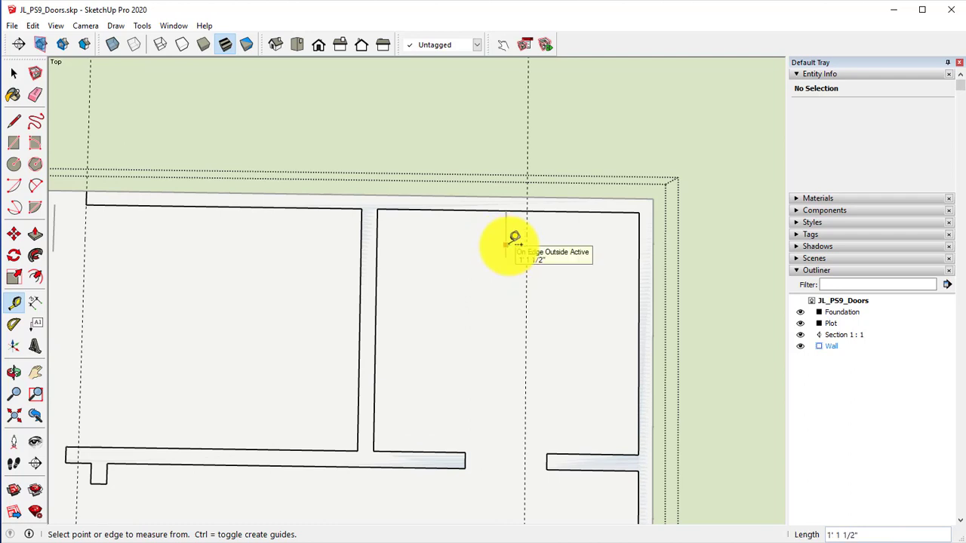
pyautogui.click(505, 242)
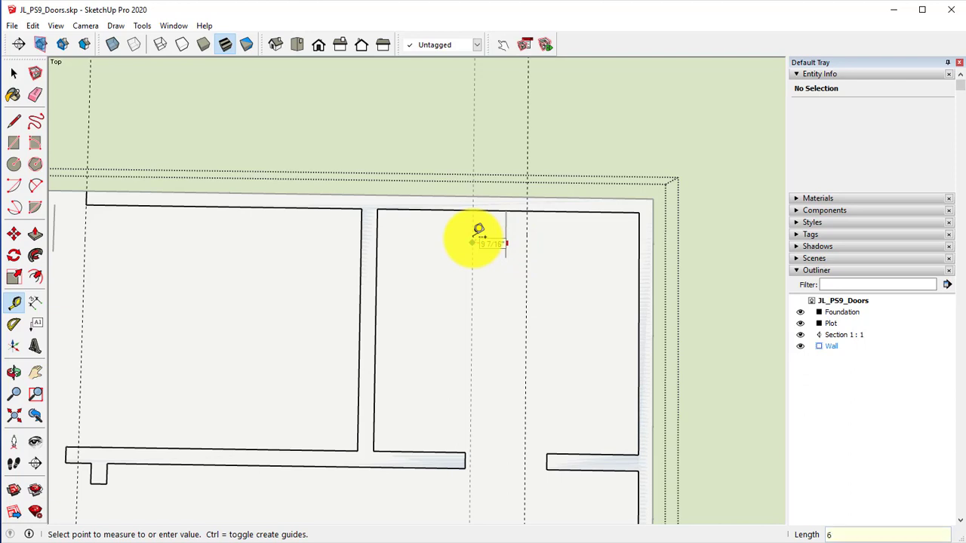
pyautogui.press('Return')
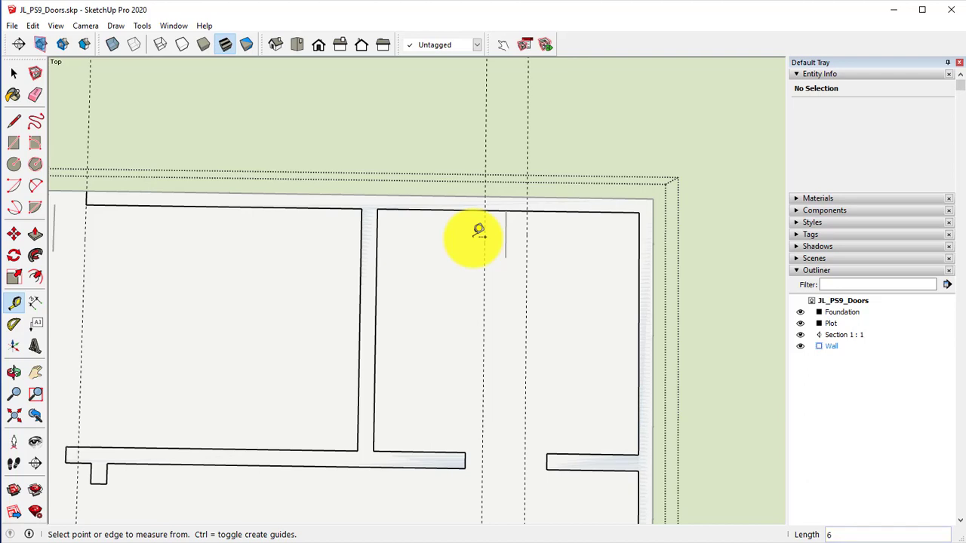
# Step: Draw a 1' by 4" rectangle across the far end room's exterior wall between the 6" guides and erase its inner wall edge
pyautogui.click(13, 144)
pyautogui.click(485, 198)
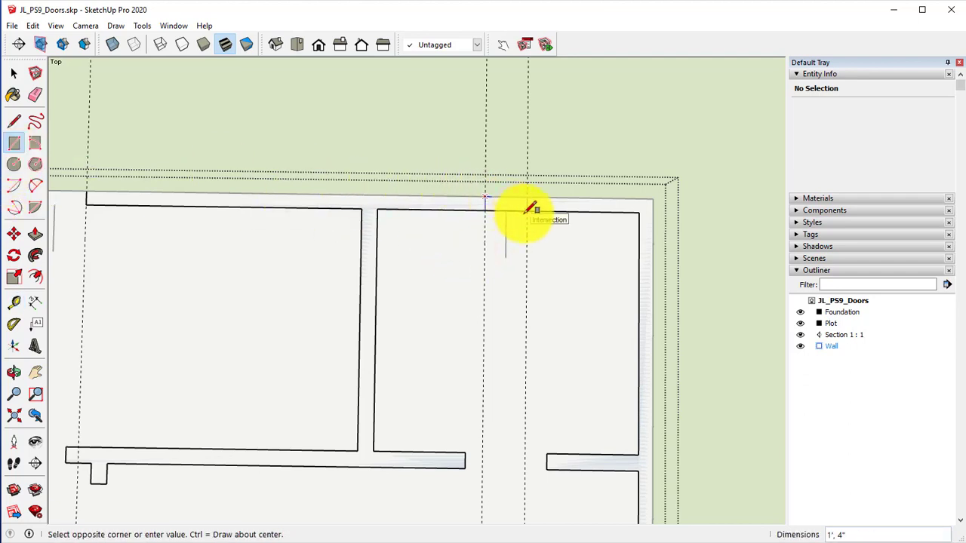
pyautogui.click(530, 209)
pyautogui.click(35, 95)
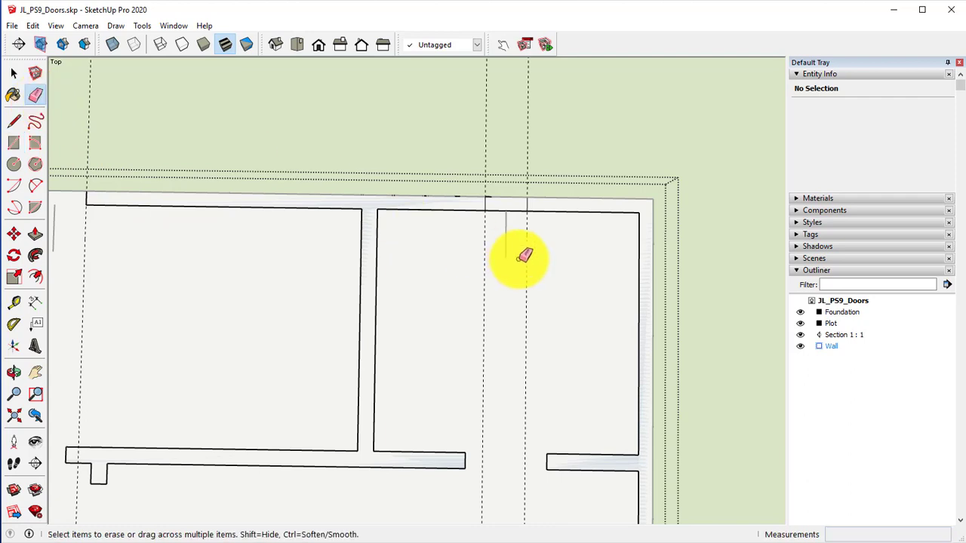
pyautogui.click(493, 211)
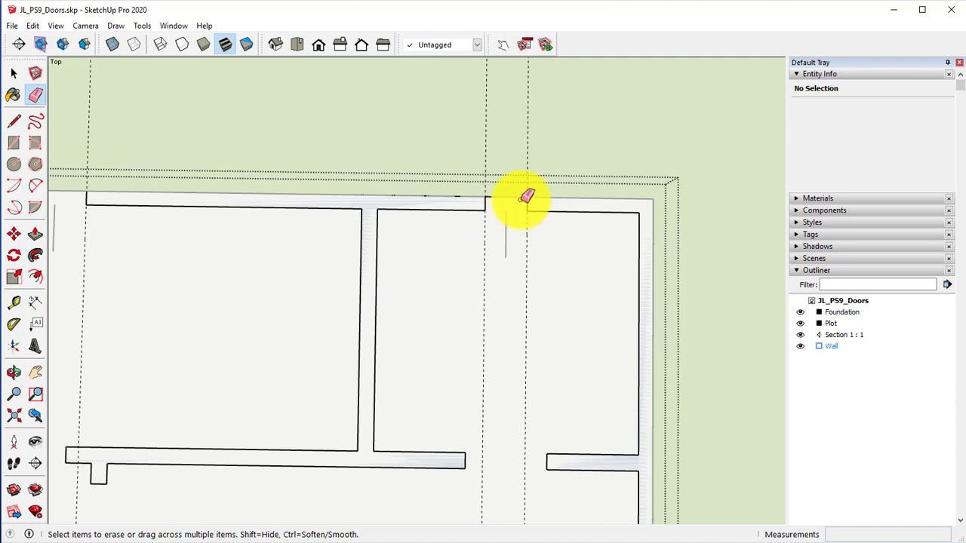
# Step: Offset a guide 18" from the large room's first marker line toward its second marker line
pyautogui.moveTo(478, 287); pyautogui.dragTo(528, 317, button='middle')
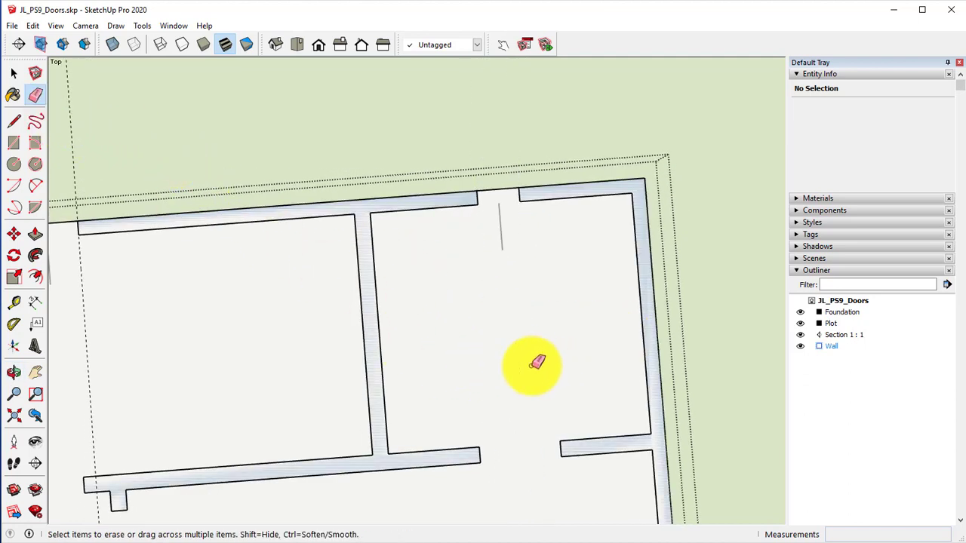
pyautogui.moveTo(535, 367)
pyautogui.mouseDown(button='middle')
pyautogui.moveTo(633, 370)
pyautogui.moveTo(485, 363)
pyautogui.moveTo(793, 345)
pyautogui.mouseUp(button='middle')
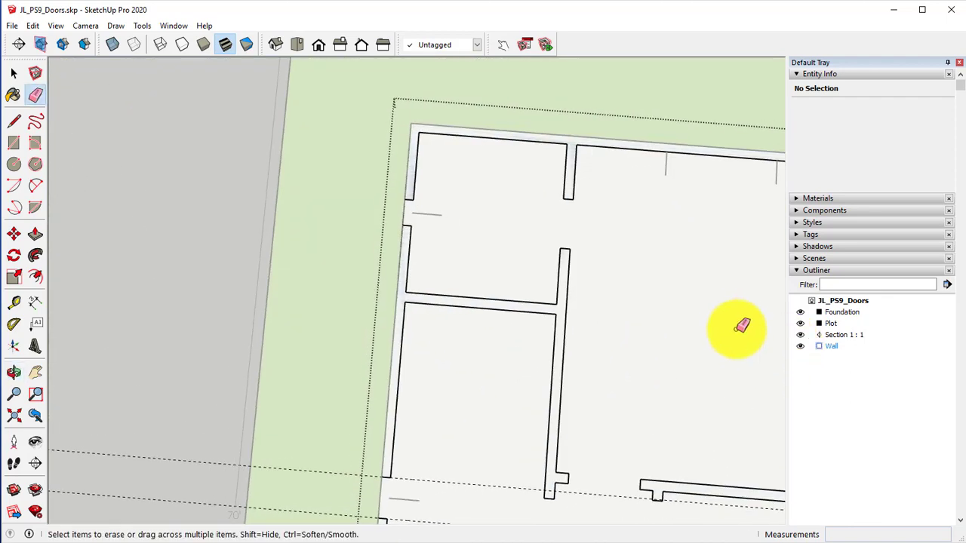
pyautogui.moveTo(733, 324)
pyautogui.keyDown('shift'); pyautogui.mouseDown(button='middle')
pyautogui.moveTo(494, 348)
pyautogui.moveTo(503, 355)
pyautogui.mouseUp(button='middle'); pyautogui.keyUp('shift')
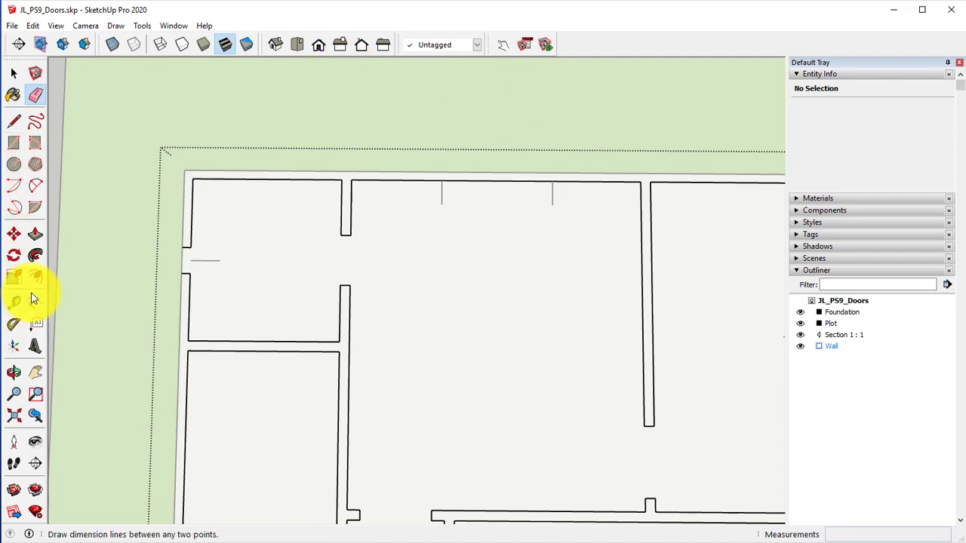
pyautogui.click(12, 309)
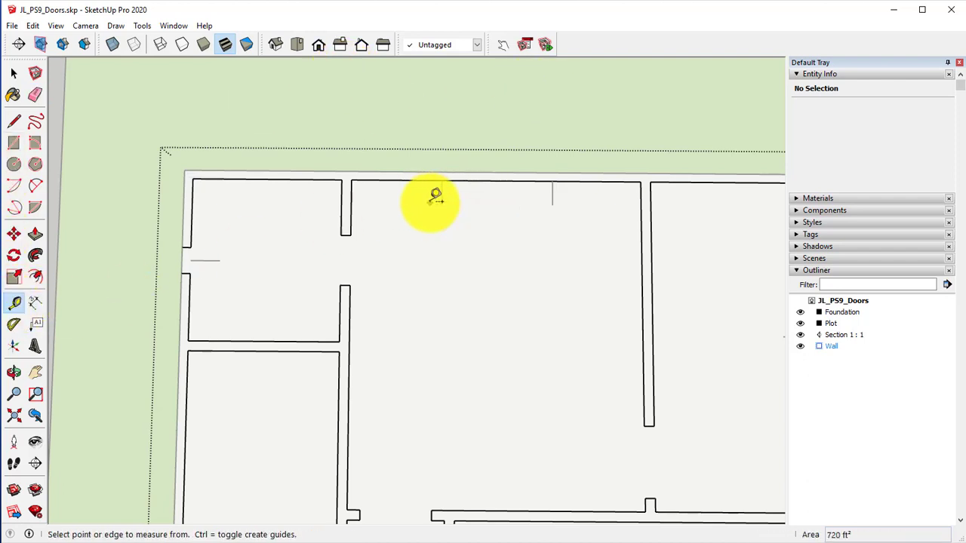
pyautogui.scroll(3, 433, 197)
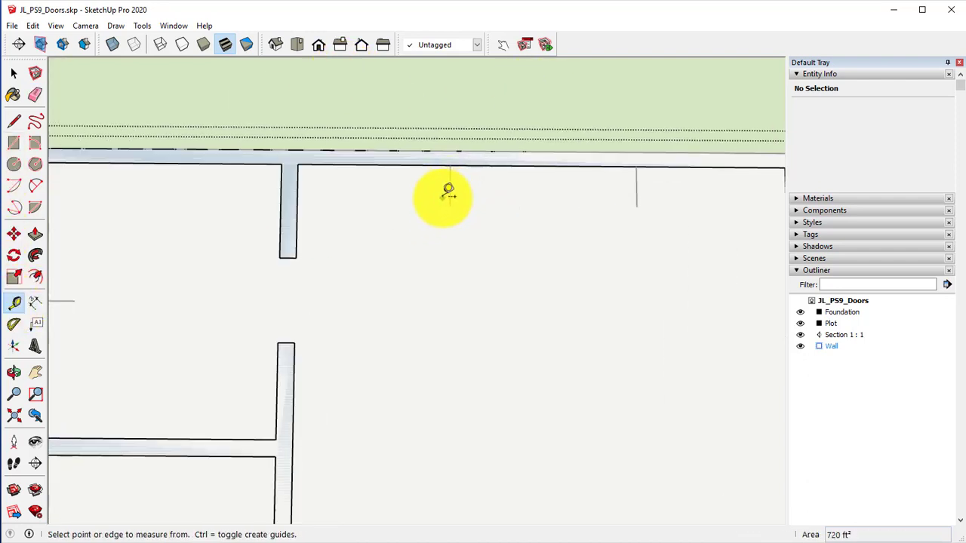
pyautogui.scroll(1, 451, 190)
pyautogui.click(455, 191)
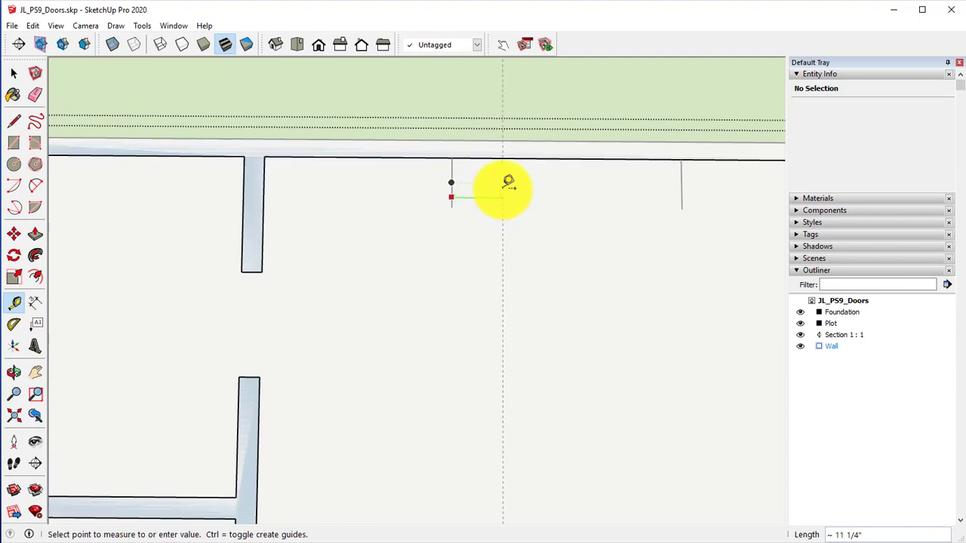
pyautogui.write('18')
pyautogui.press('Return')
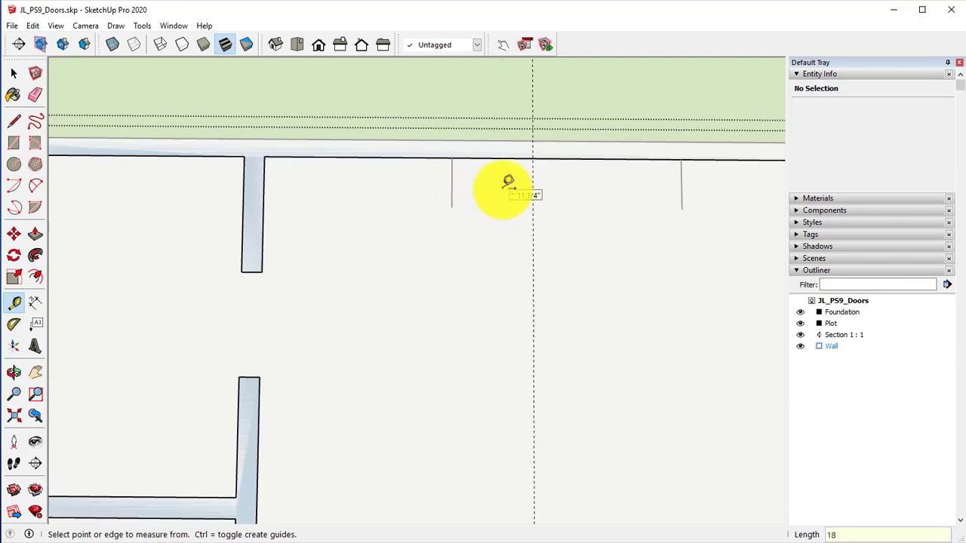
# Step: Offset a guide 18" from the large room's first marker line toward the nearby partition and check the spacing to its opposite guide
pyautogui.click(452, 199)
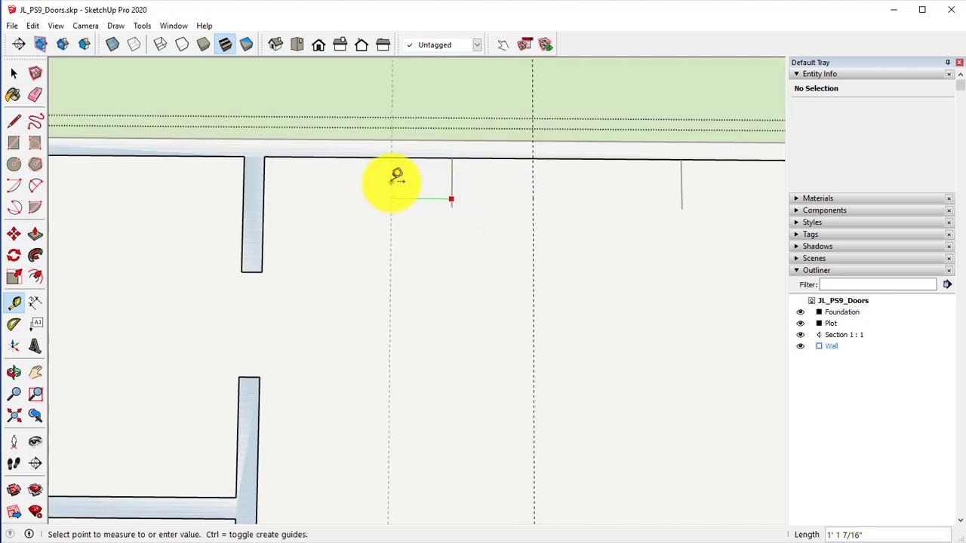
pyautogui.write('18')
pyautogui.press('Return')
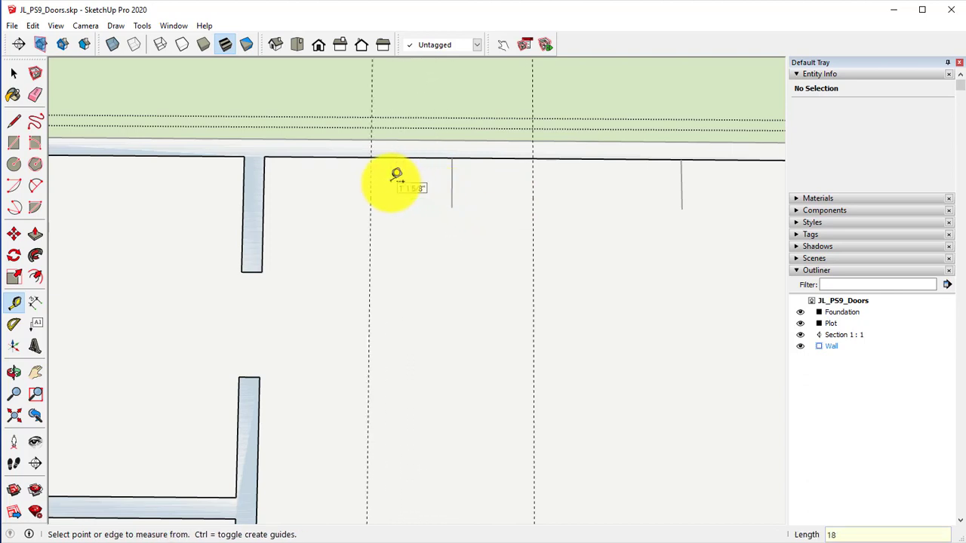
pyautogui.click(369, 316)
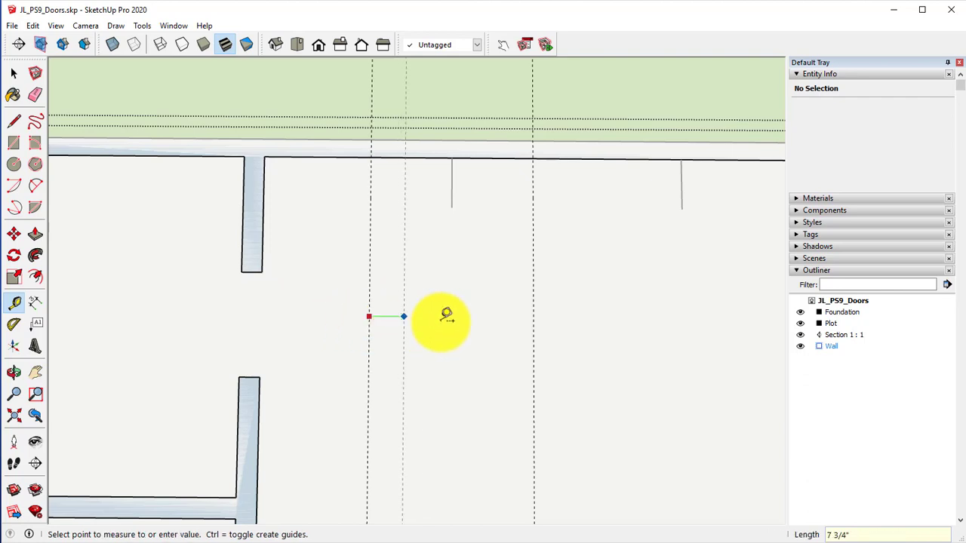
pyautogui.click(369, 316)
pyautogui.press('Return')
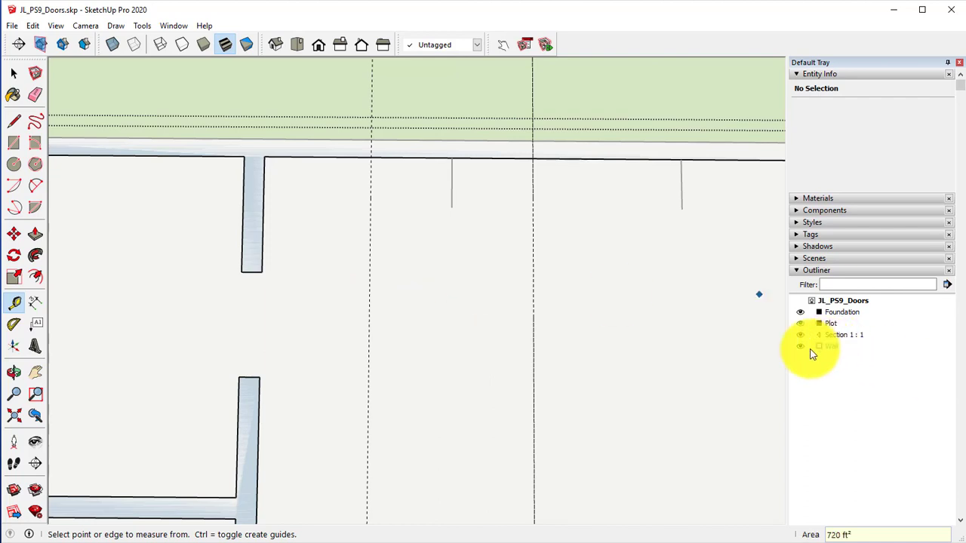
# Step: Offset a guide 18" from the large room's second marker line, away from the first marker line
pyautogui.keyDown('shift'); pyautogui.moveTo(605, 329); pyautogui.dragTo(437, 293, button='middle'); pyautogui.keyUp('shift')
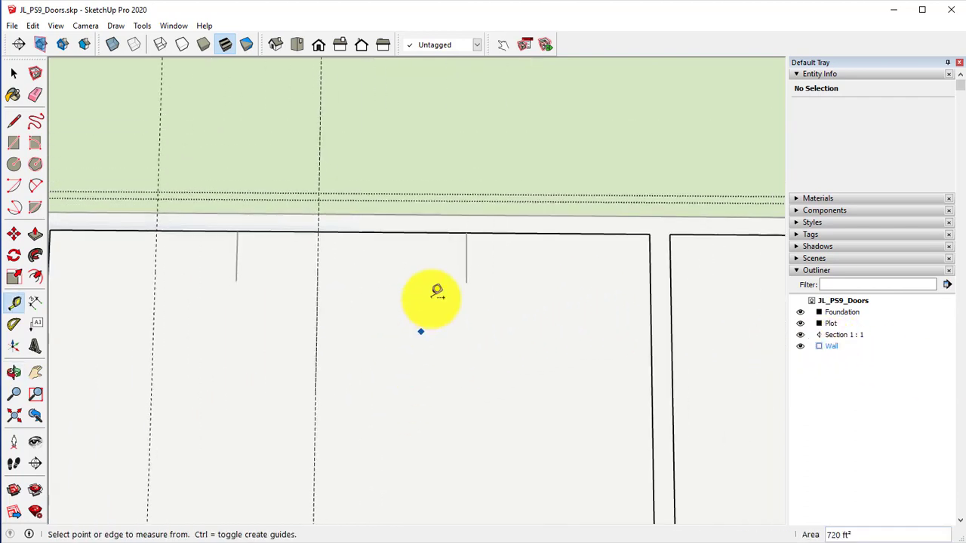
pyautogui.click(466, 272)
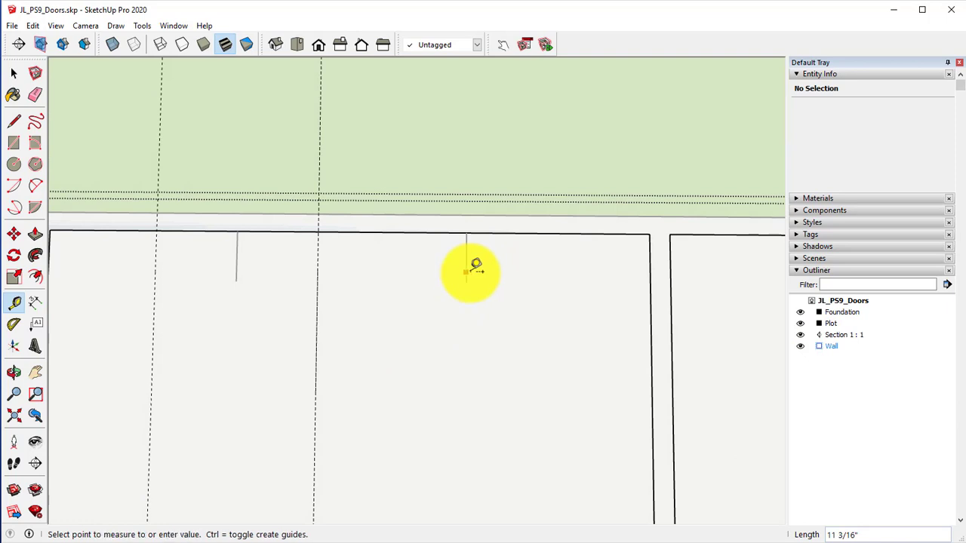
pyautogui.write('18')
pyautogui.press('Return')
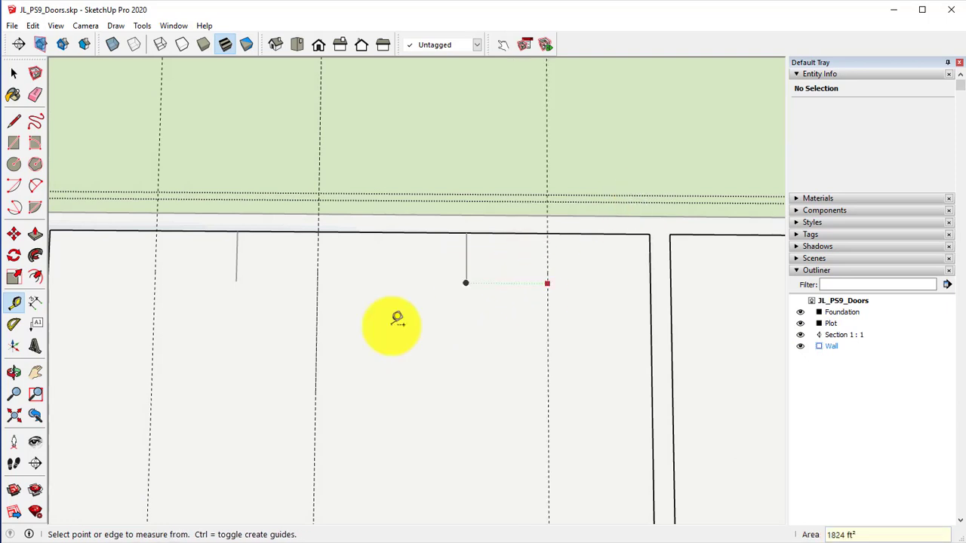
# Step: Offset another guide 18" from the second marker line, toward the first marker line
pyautogui.scroll(2, 476, 256)
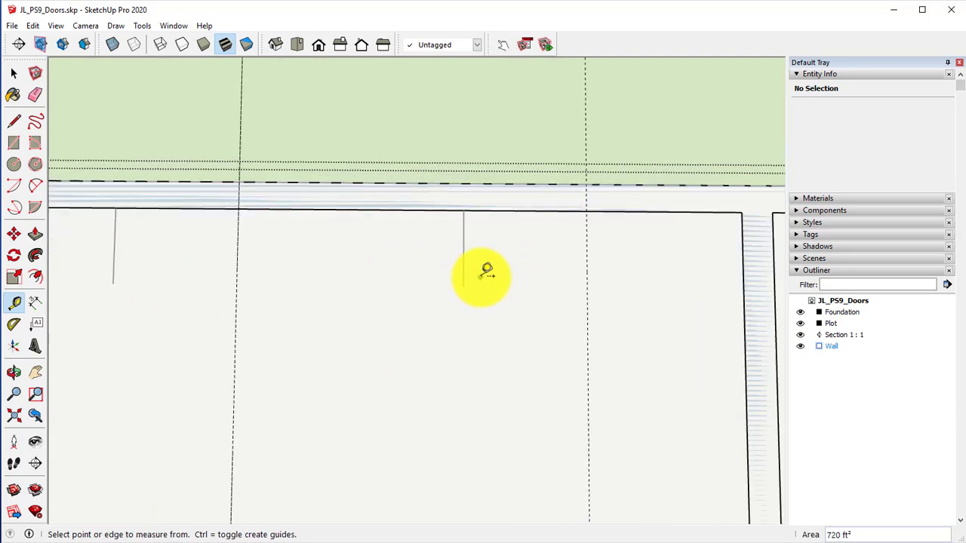
pyautogui.click(463, 274)
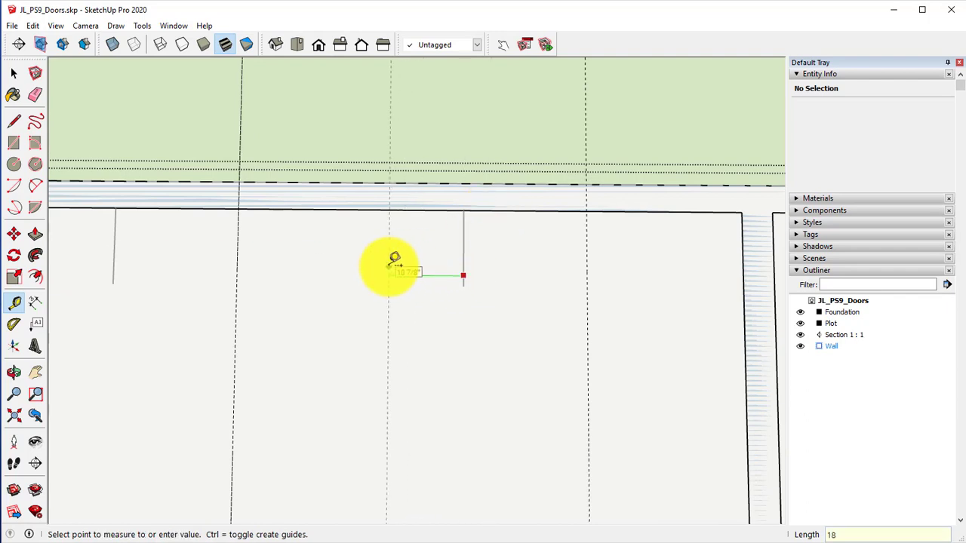
pyautogui.write('18')
pyautogui.press('Return')
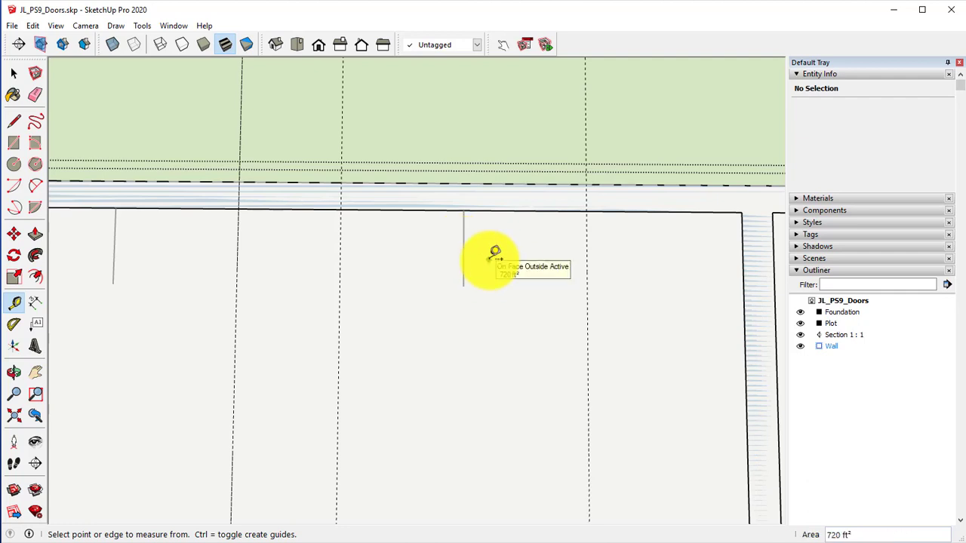
# Step: Measure from the second marker line's wall end toward the large room's corner
pyautogui.click(463, 211)
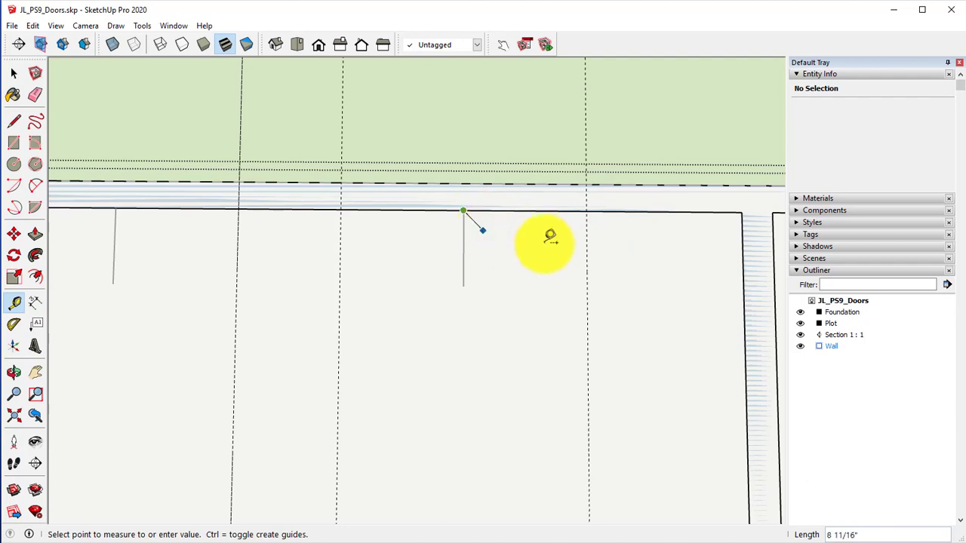
pyautogui.click(730, 210)
pyautogui.scroll(-3, 423, 302)
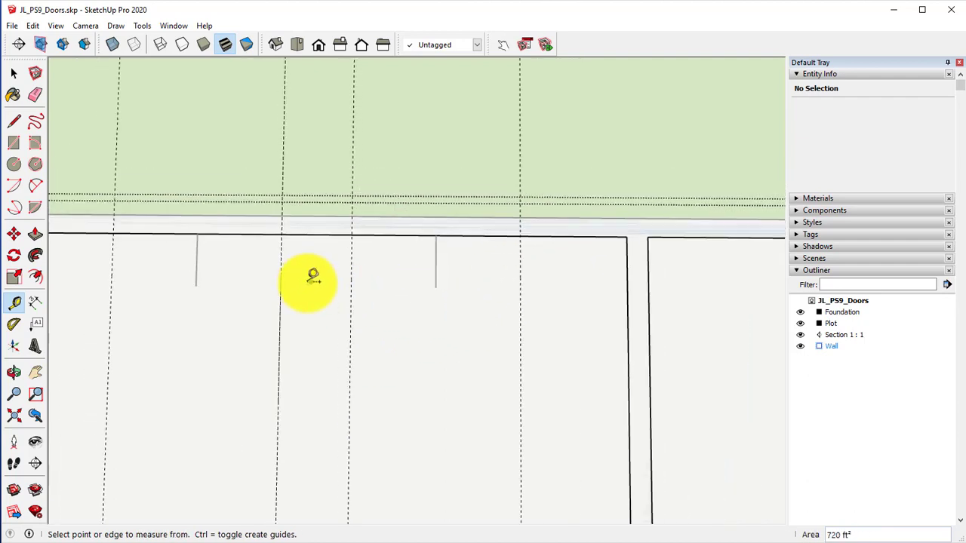
# Step: Draw two 3' by 4" rectangles across the large room's exterior wall, one between each marker's pair of guides
pyautogui.click(15, 145)
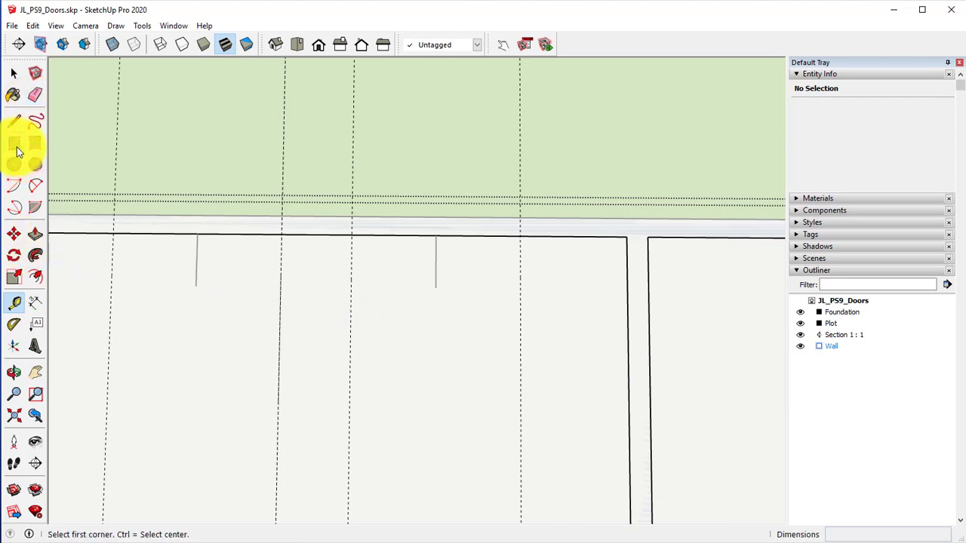
pyautogui.click(115, 217)
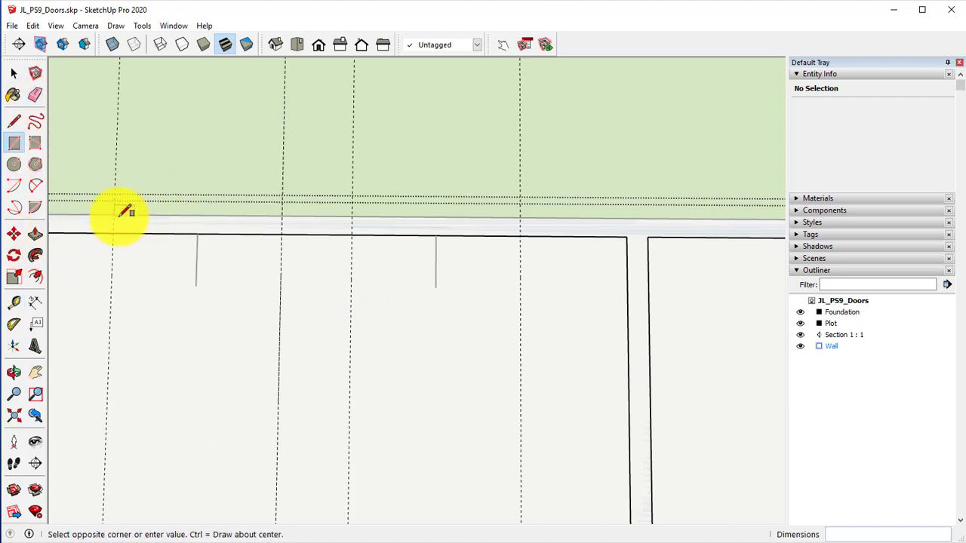
pyautogui.click(281, 235)
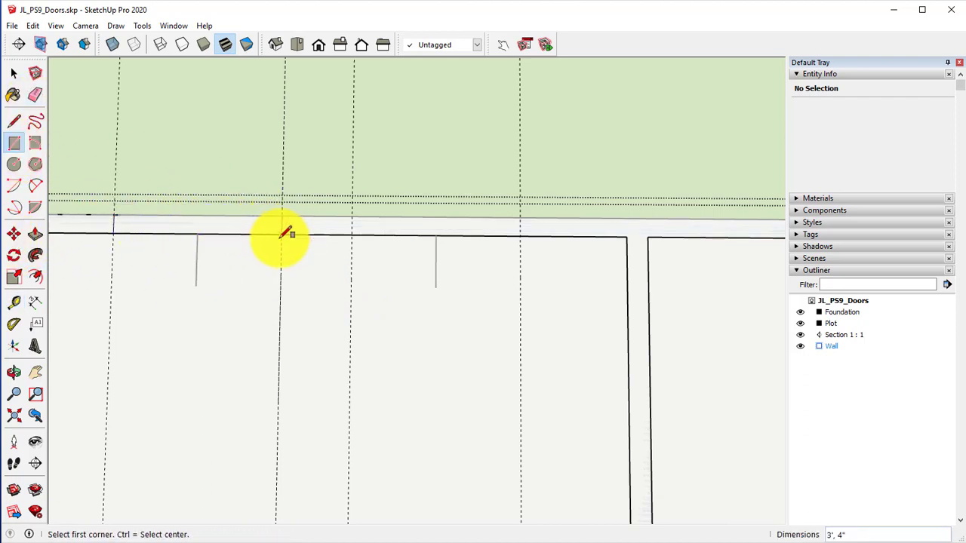
pyautogui.click(352, 217)
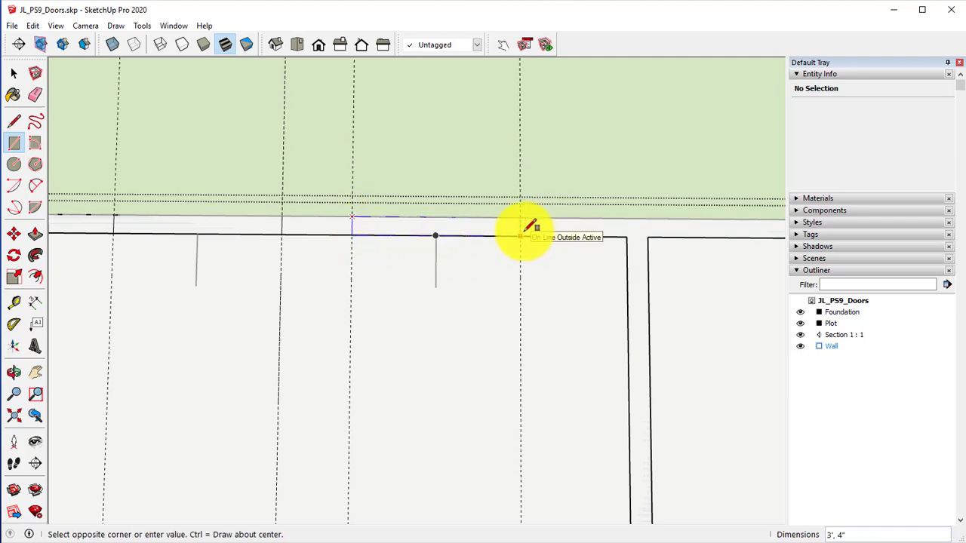
pyautogui.click(520, 235)
# Step: Erase the inner wall edge of both 3' rectangles to form the openings, and erase the guides crossing them
pyautogui.click(35, 94)
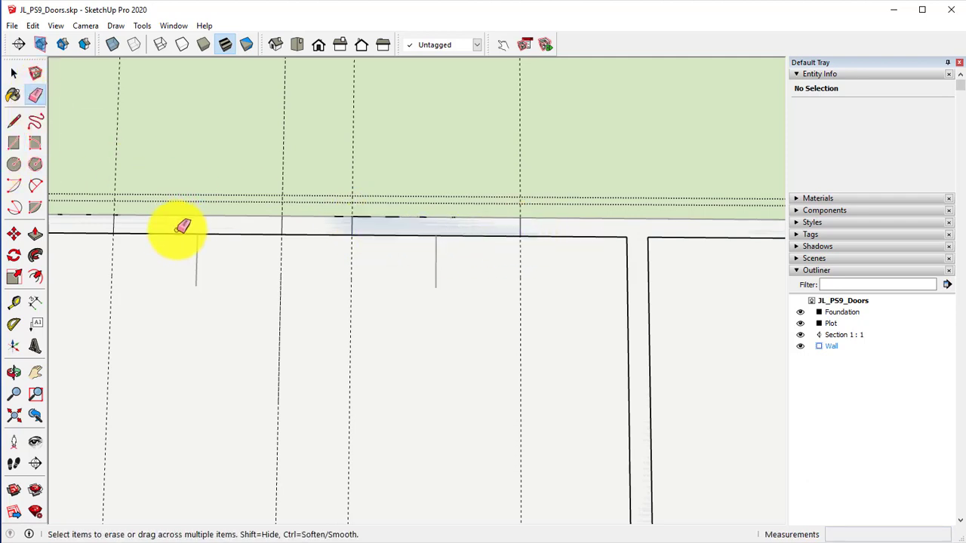
pyautogui.moveTo(185, 228); pyautogui.dragTo(197, 232)
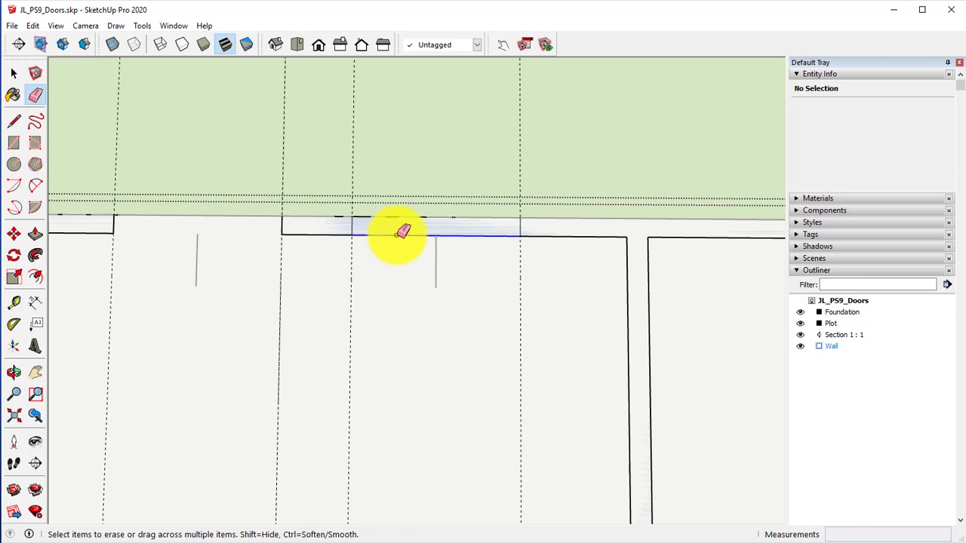
pyautogui.moveTo(398, 233); pyautogui.dragTo(407, 237)
pyautogui.scroll(-3, 425, 293)
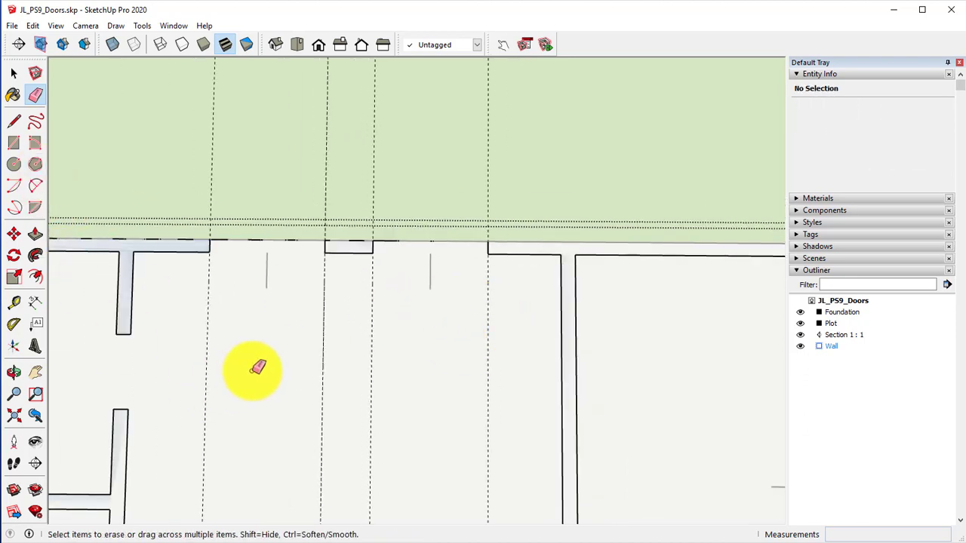
pyautogui.moveTo(212, 360)
pyautogui.mouseDown()
pyautogui.moveTo(320, 355)
pyautogui.moveTo(445, 374)
pyautogui.moveTo(492, 392)
pyautogui.moveTo(392, 405)
pyautogui.mouseUp()
# Step: Offset guides 24" to each side of the marker line in the corner room on the red-axis wall
pyautogui.moveTo(393, 406)
pyautogui.mouseDown(button='middle')
pyautogui.moveTo(458, 360)
pyautogui.moveTo(189, 400)
pyautogui.moveTo(453, 418)
pyautogui.moveTo(349, 463)
pyautogui.moveTo(491, 287)
pyautogui.moveTo(310, 368)
pyautogui.moveTo(377, 339)
pyautogui.moveTo(367, 336)
pyautogui.mouseUp(button='middle')
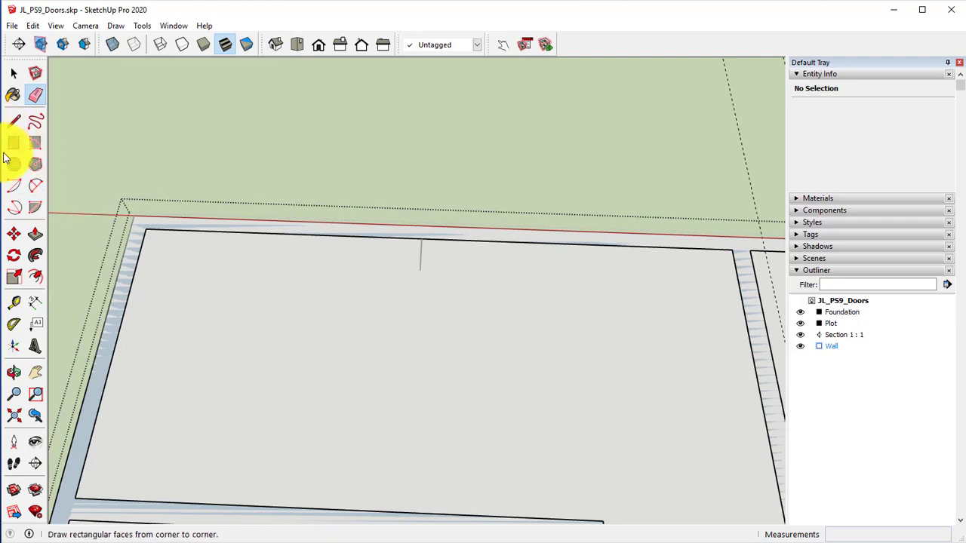
pyautogui.click(13, 303)
pyautogui.scroll(3, 453, 257)
pyautogui.moveTo(412, 266); pyautogui.dragTo(410, 309, button='middle')
pyautogui.click(408, 299)
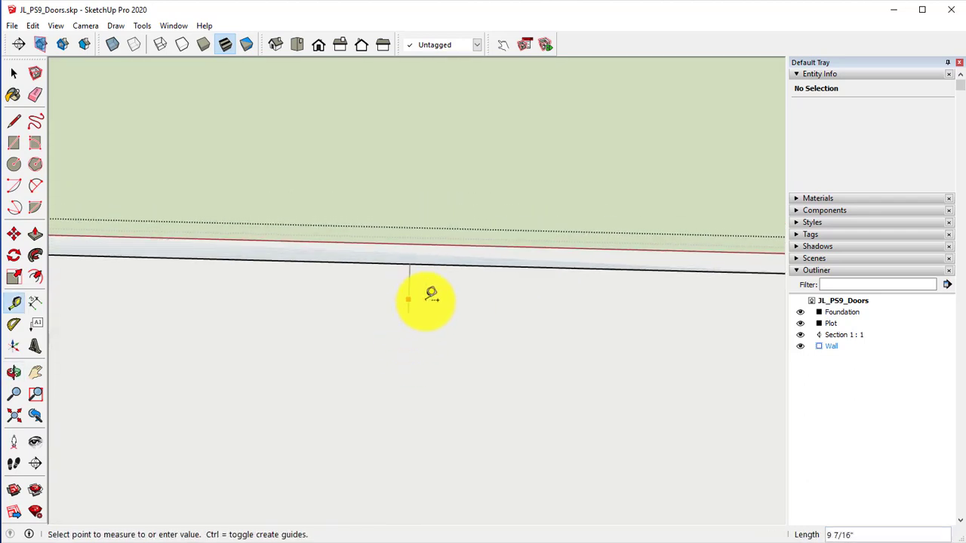
pyautogui.click(523, 310)
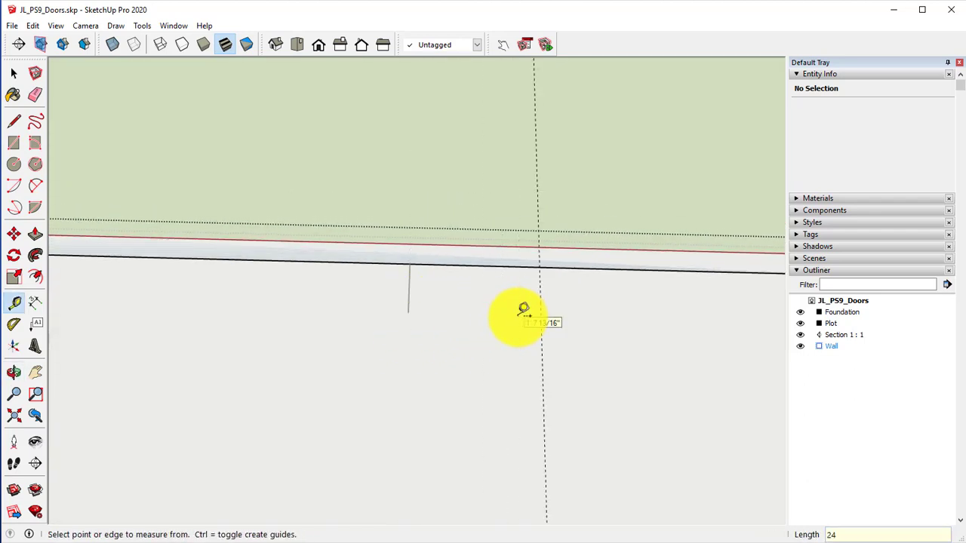
pyautogui.click(408, 303)
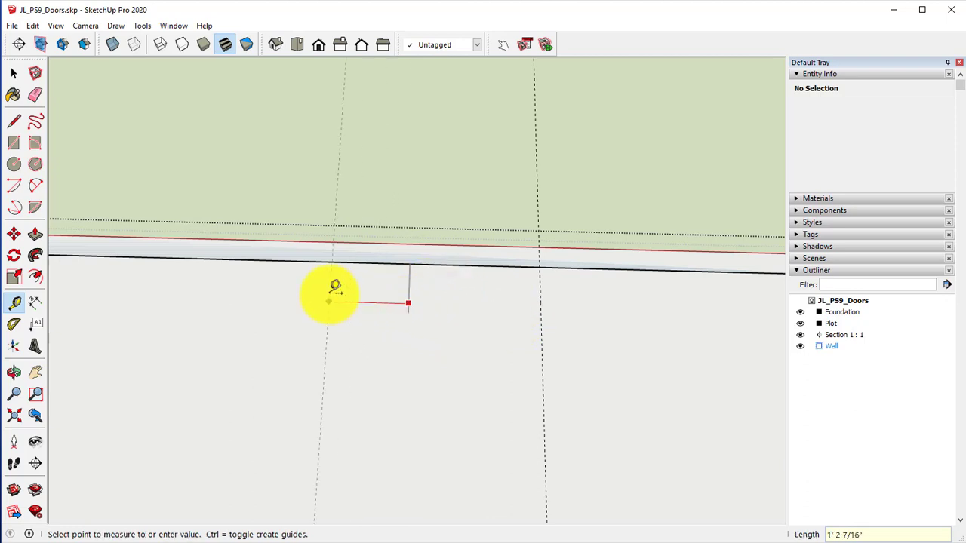
pyautogui.press('Return')
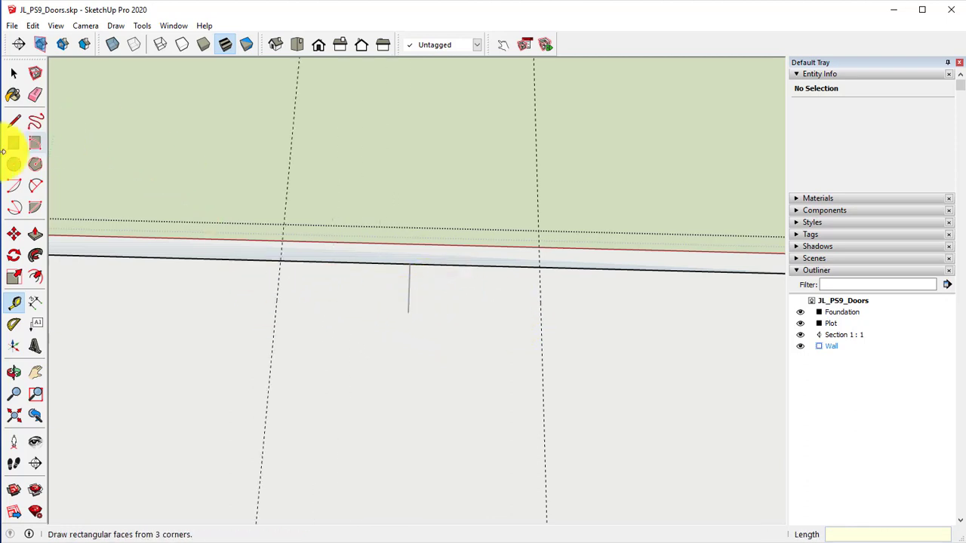
# Step: Draw a 4' by 4" rectangle across the corner room's exterior wall between the 24" guides and erase its inner wall edge
pyautogui.click(14, 150)
pyautogui.click(281, 241)
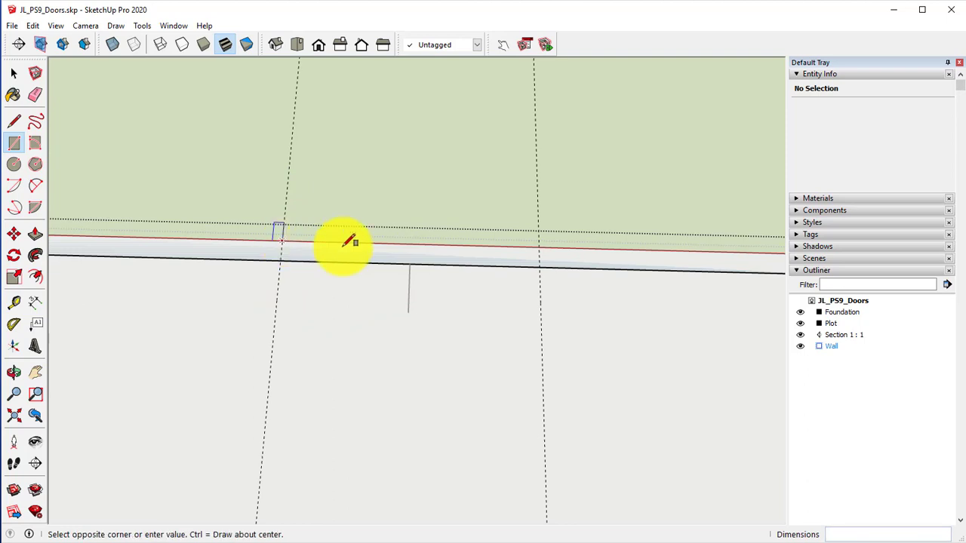
pyautogui.click(538, 264)
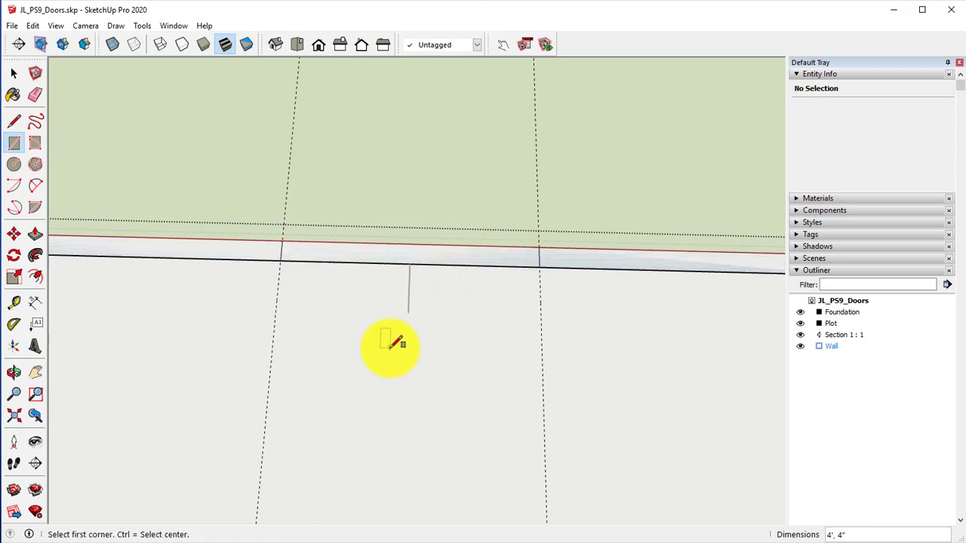
pyautogui.press('e')
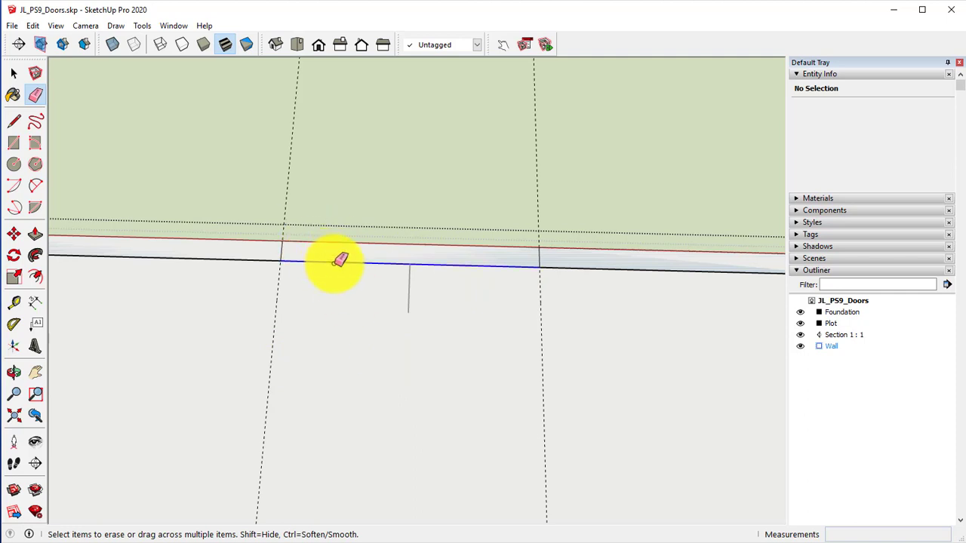
pyautogui.click(340, 261)
# Step: Erase the construction guides left around the corner room's new opening and beside the next room's partition
pyautogui.press('r')
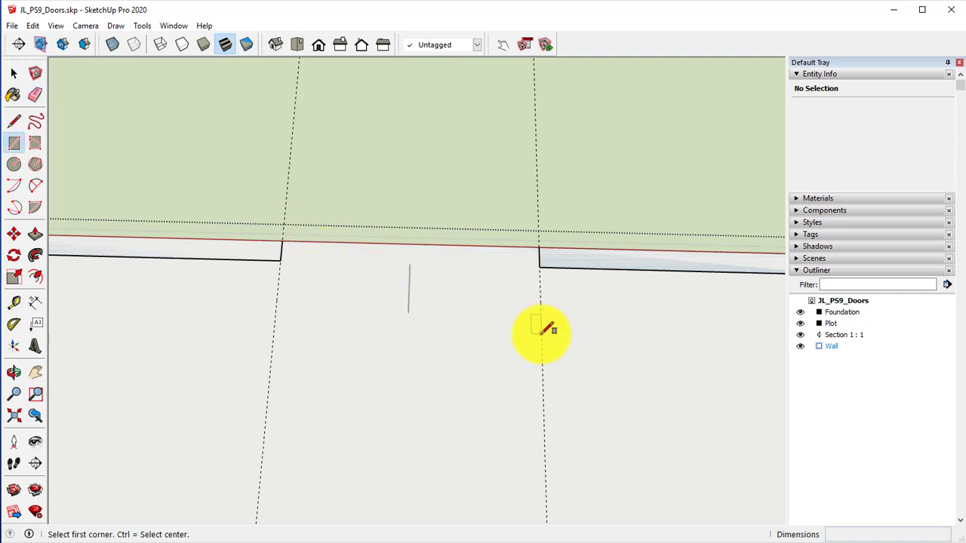
pyautogui.press('e')
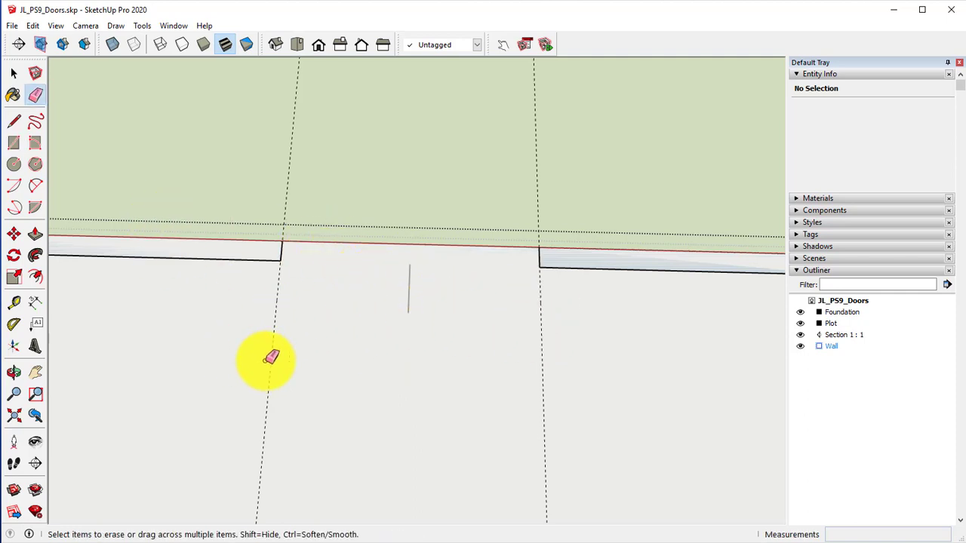
pyautogui.moveTo(593, 363)
pyautogui.mouseDown(button='middle')
pyautogui.moveTo(543, 381)
pyautogui.moveTo(571, 399)
pyautogui.moveTo(394, 330)
pyautogui.moveTo(406, 335)
pyautogui.mouseUp(button='middle')
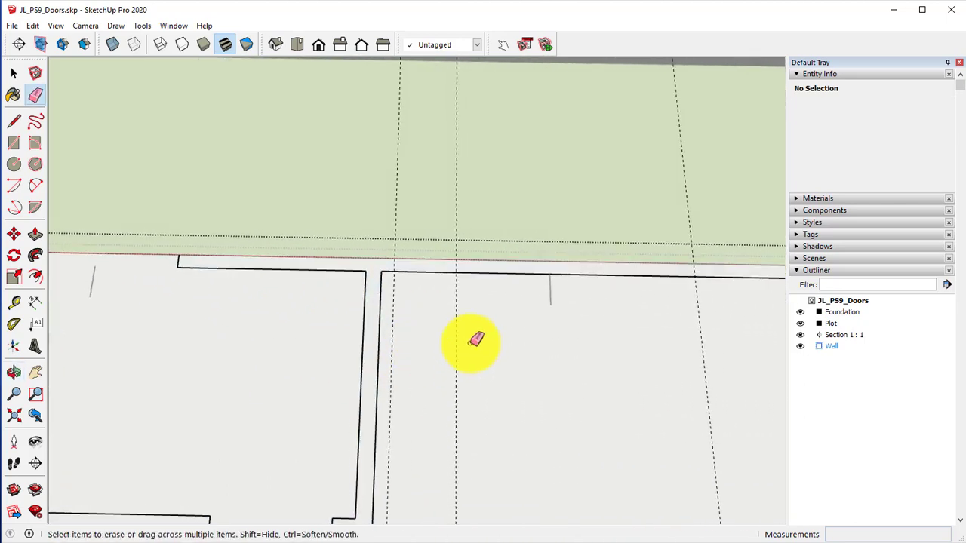
pyautogui.click(396, 334)
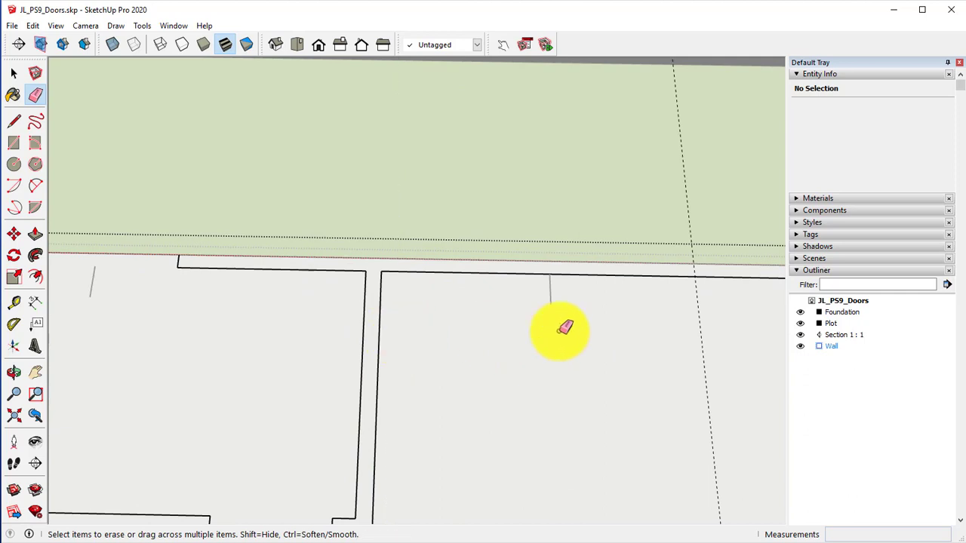
# Step: Offset guides 30" to each side of the large room's marker line nearest the partition on the red-axis wall
pyautogui.moveTo(687, 339); pyautogui.dragTo(500, 351, button='middle')
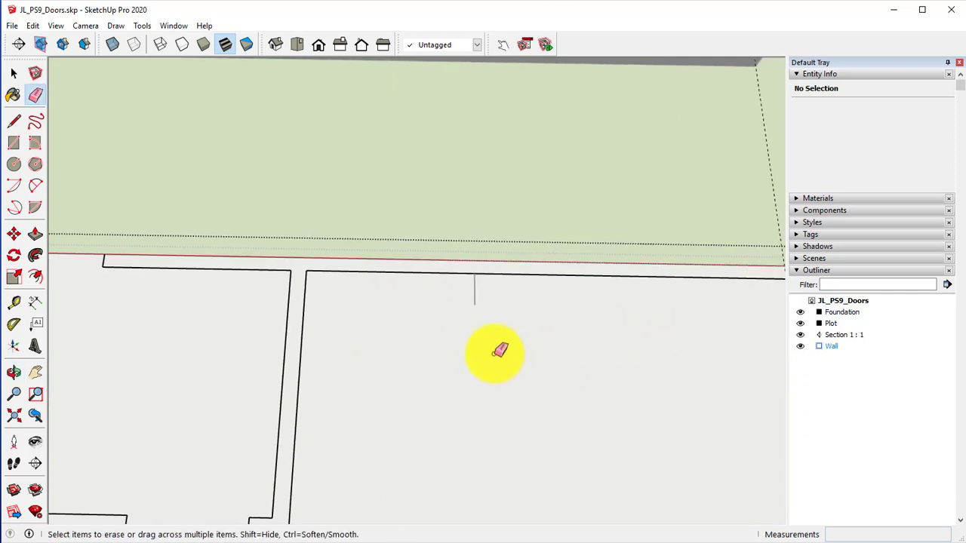
pyautogui.press('t')
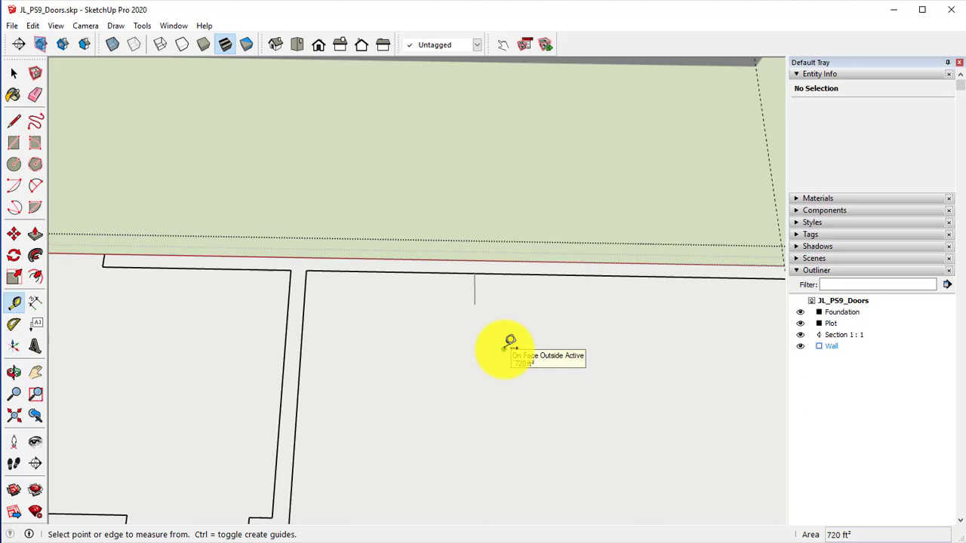
pyautogui.scroll(-1, 546, 356)
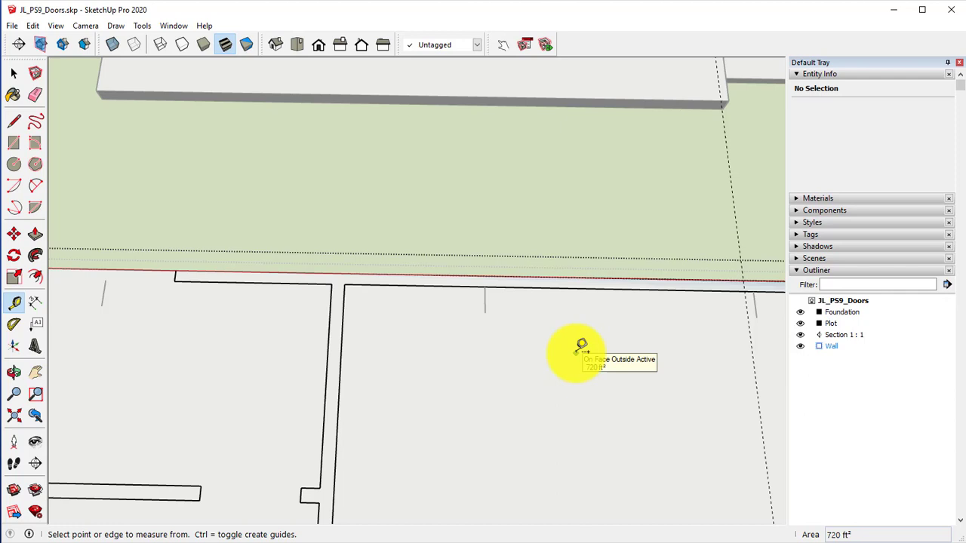
pyautogui.scroll(1, 482, 309)
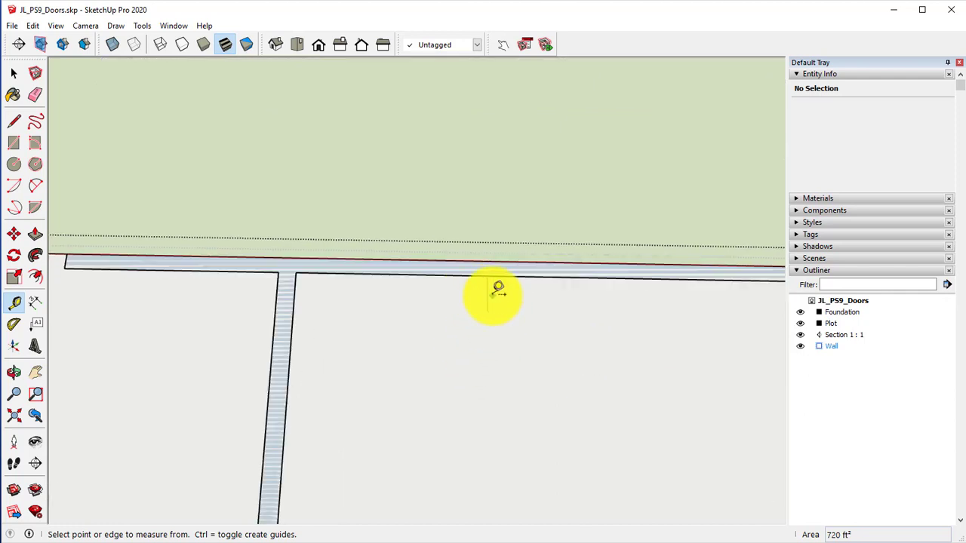
pyautogui.click(487, 303)
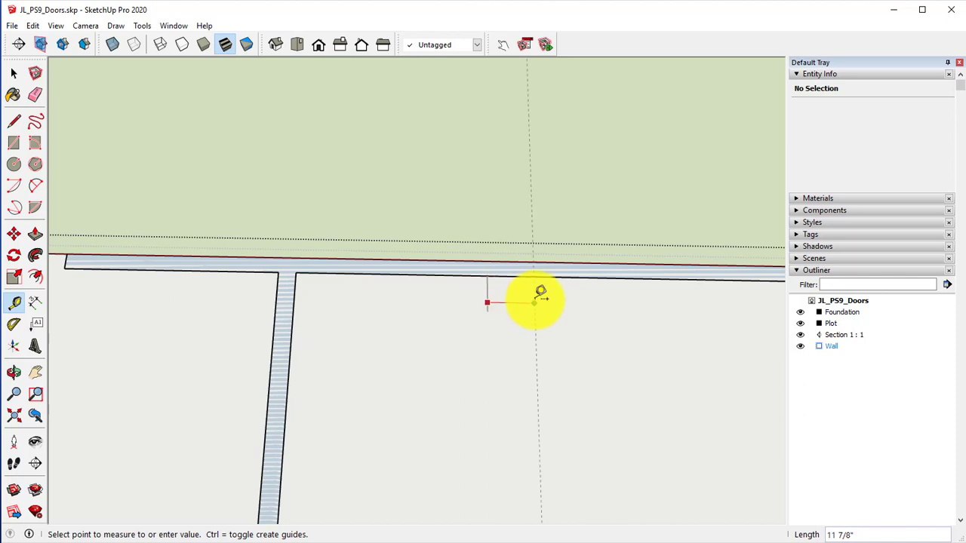
pyautogui.write('30')
pyautogui.press('Return')
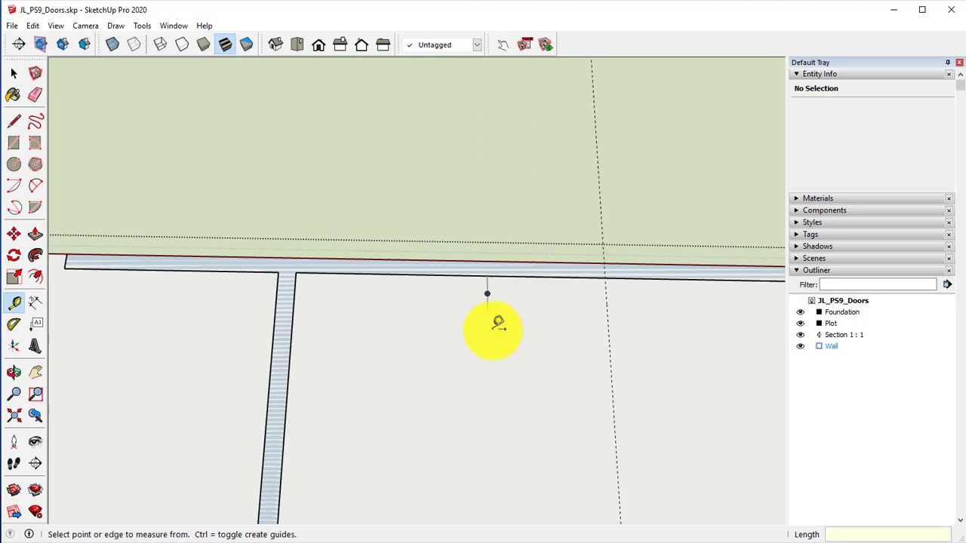
pyautogui.click(493, 297)
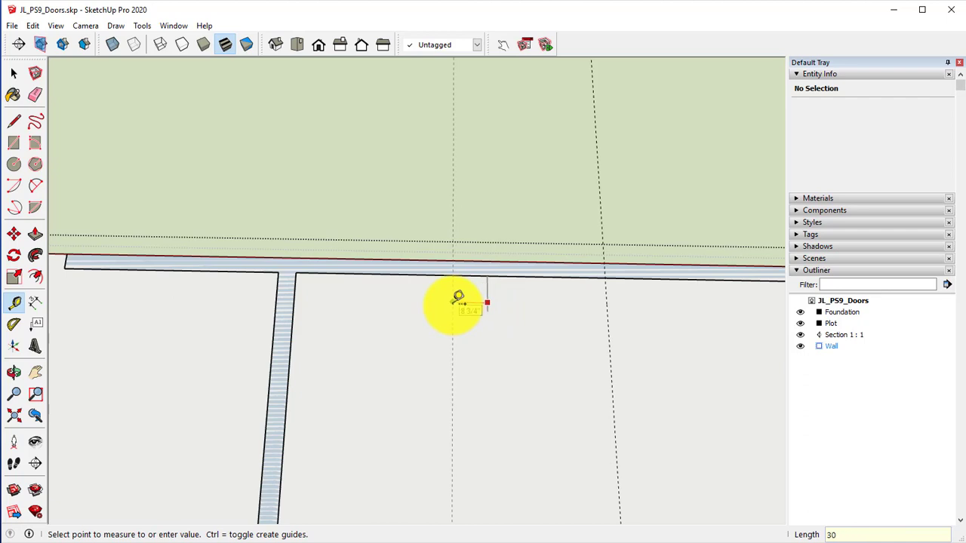
pyautogui.click(458, 298)
# Step: Erase the stray guide beside the large room's second marker line on the red-axis wall
pyautogui.moveTo(588, 241); pyautogui.dragTo(355, 230, button='middle')
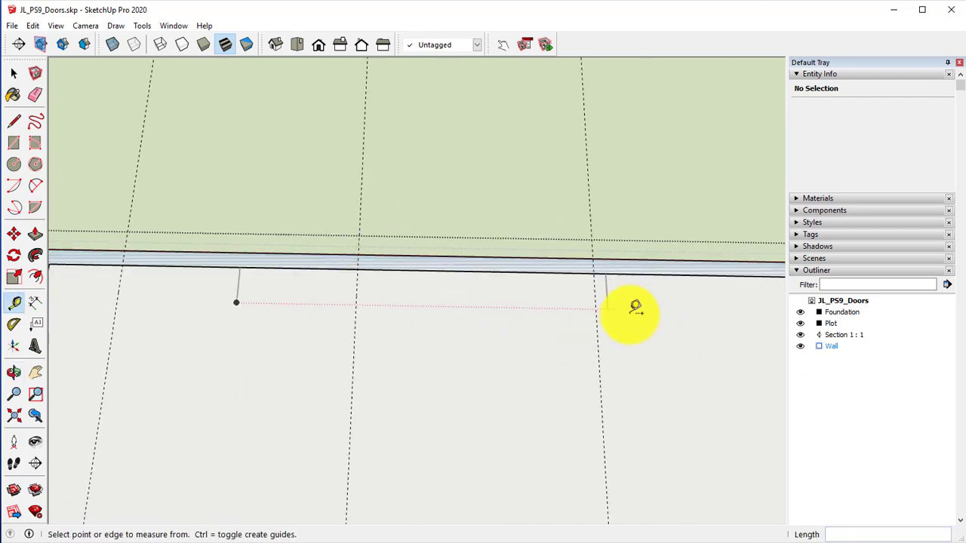
pyautogui.click(608, 310)
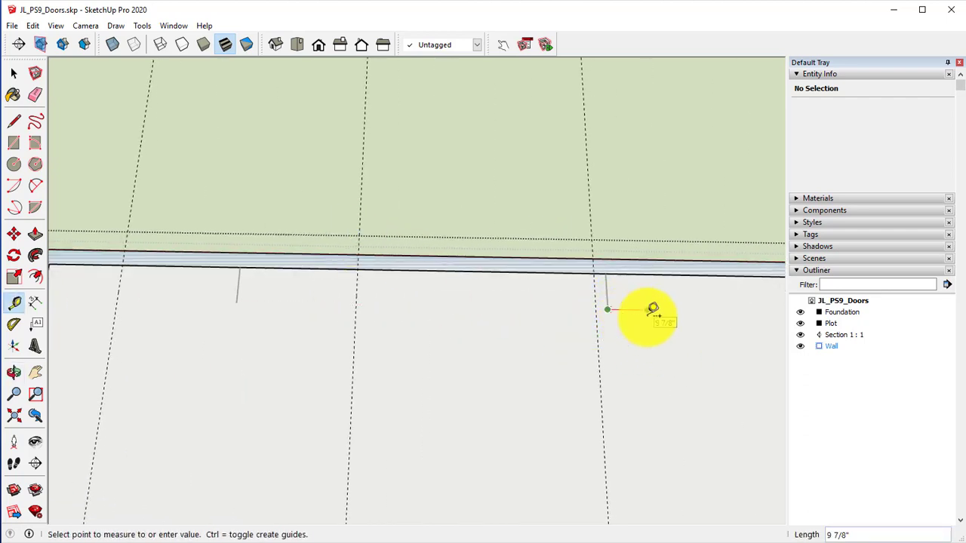
pyautogui.click(647, 310)
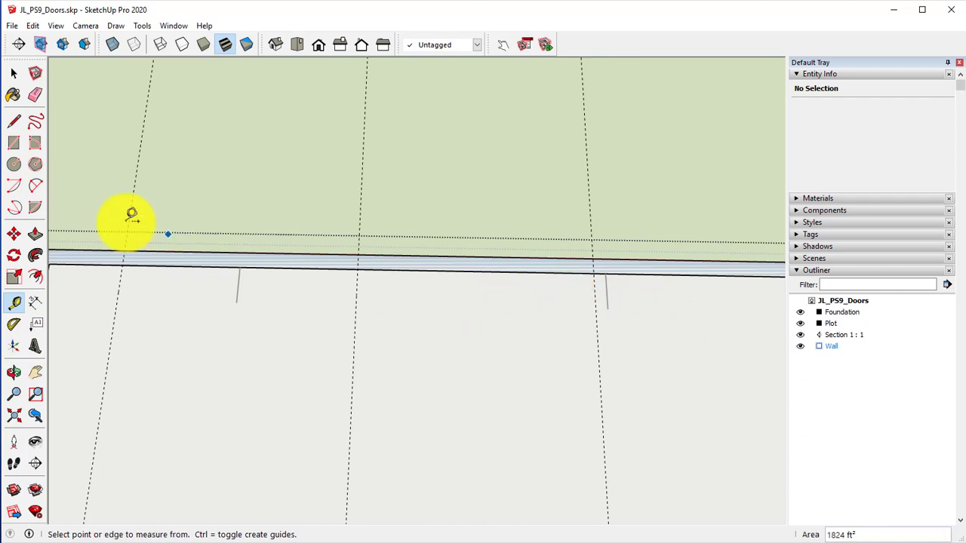
pyautogui.click(35, 95)
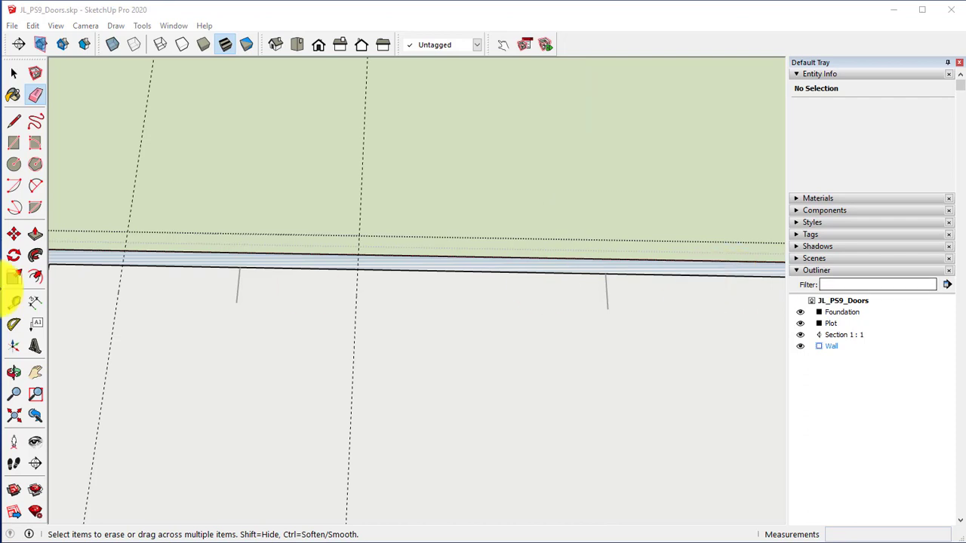
# Step: Offset guides 30" to each side of the large room's second marker line on the red-axis wall
pyautogui.click(14, 301)
pyautogui.keyDown('shift'); pyautogui.moveTo(419, 288); pyautogui.dragTo(351, 283, button='middle'); pyautogui.keyUp('shift')
pyautogui.scroll(1, 476, 264)
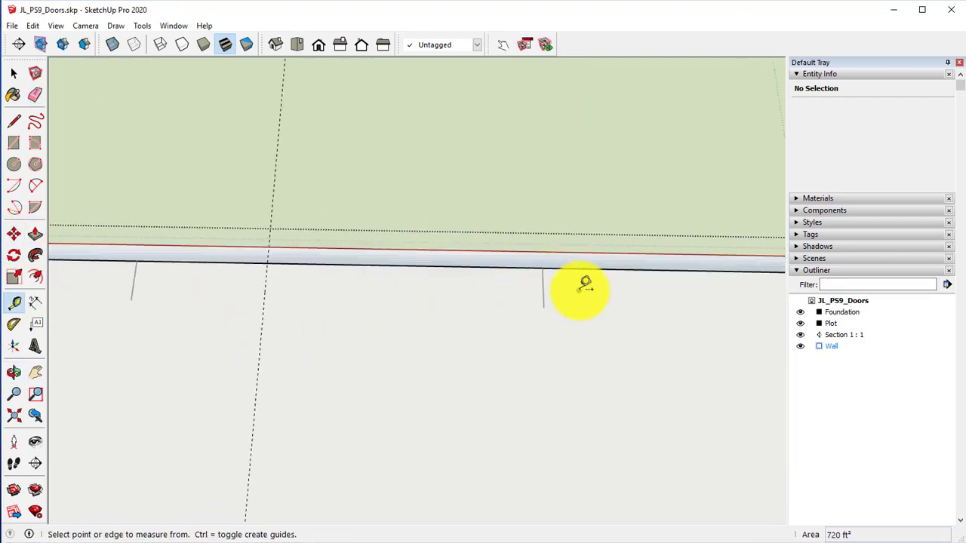
pyautogui.click(544, 288)
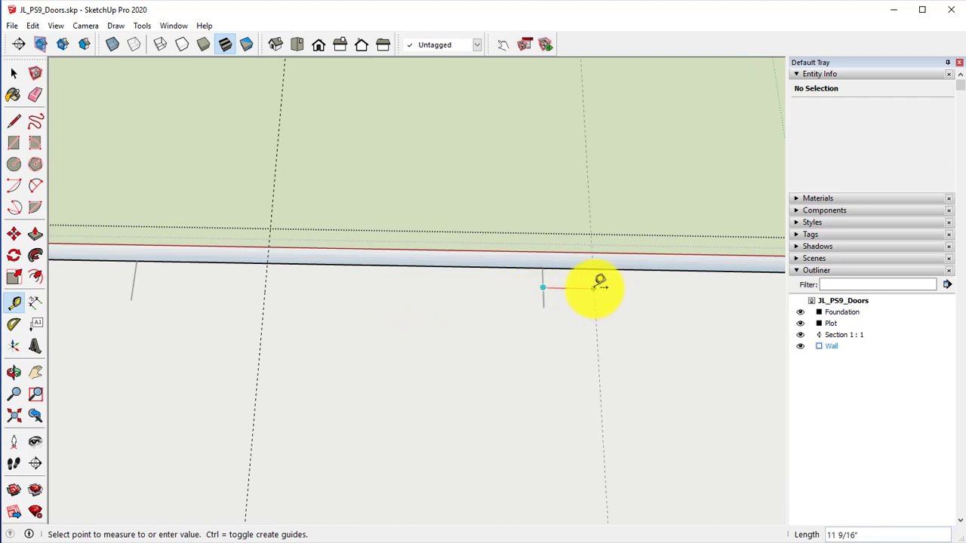
pyautogui.press('Return')
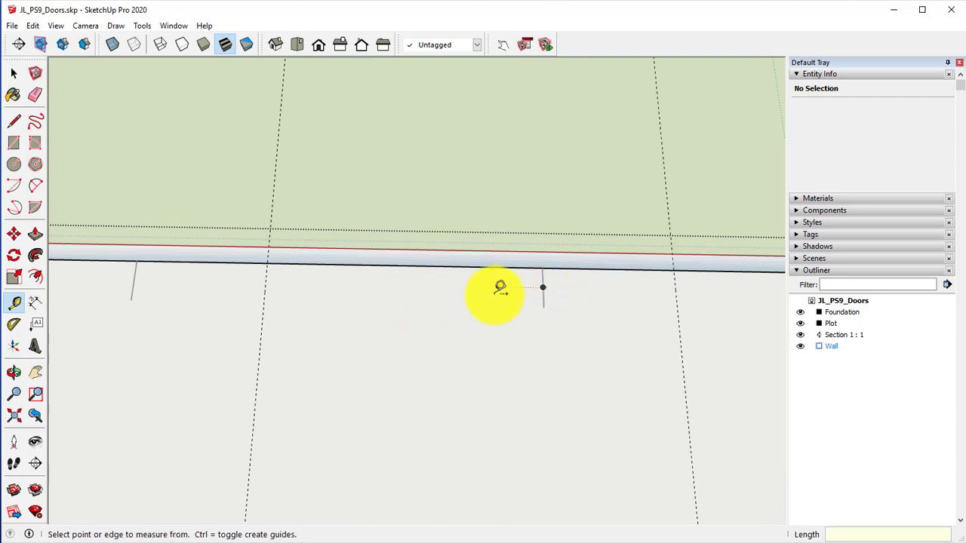
pyautogui.click(545, 288)
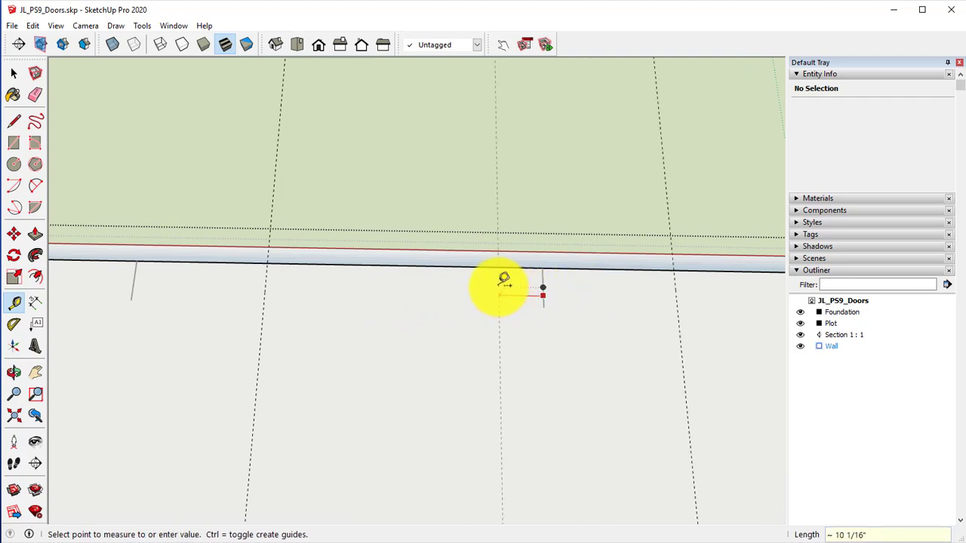
pyautogui.write('30')
pyautogui.press('Return')
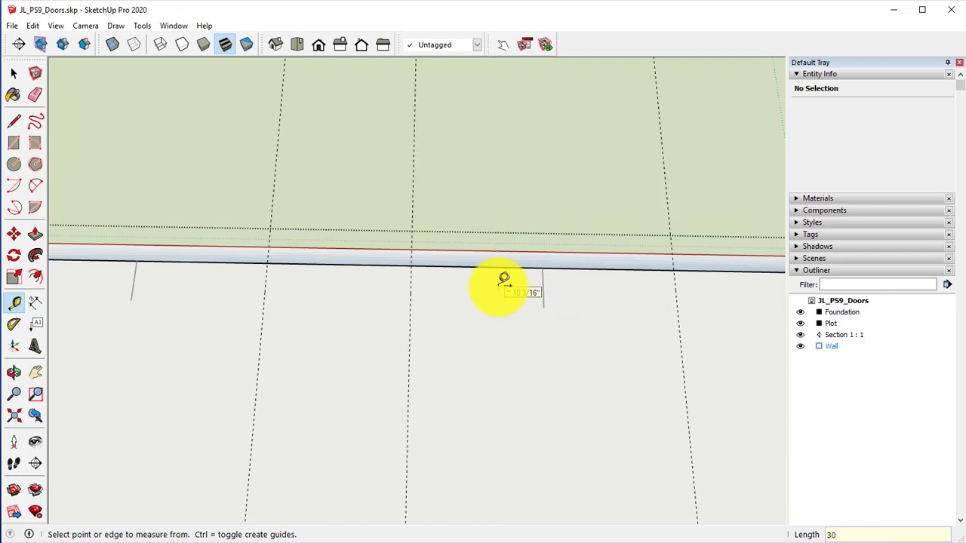
# Step: Draw a 5' by 4" rectangle across the exterior wall between the second marker line's guides
pyautogui.click(14, 142)
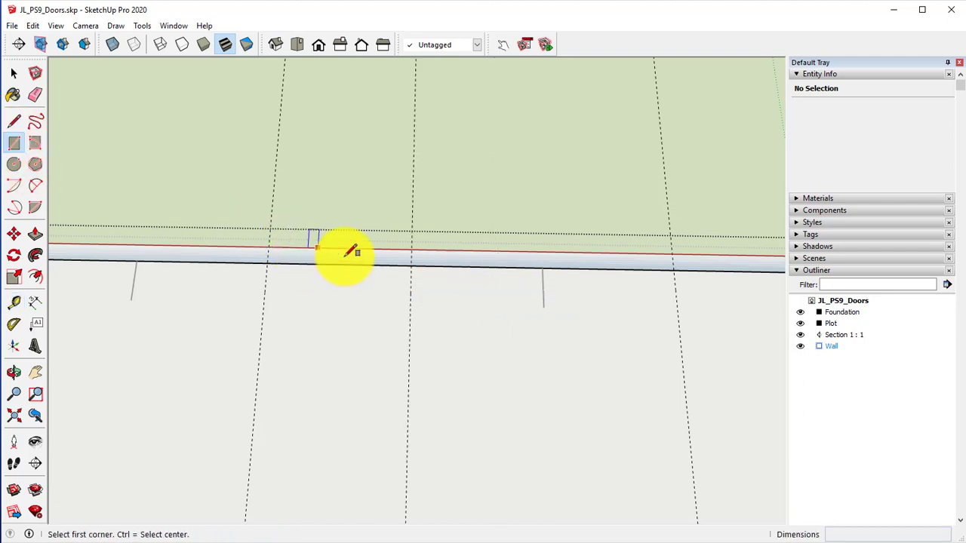
pyautogui.click(413, 256)
pyautogui.click(673, 264)
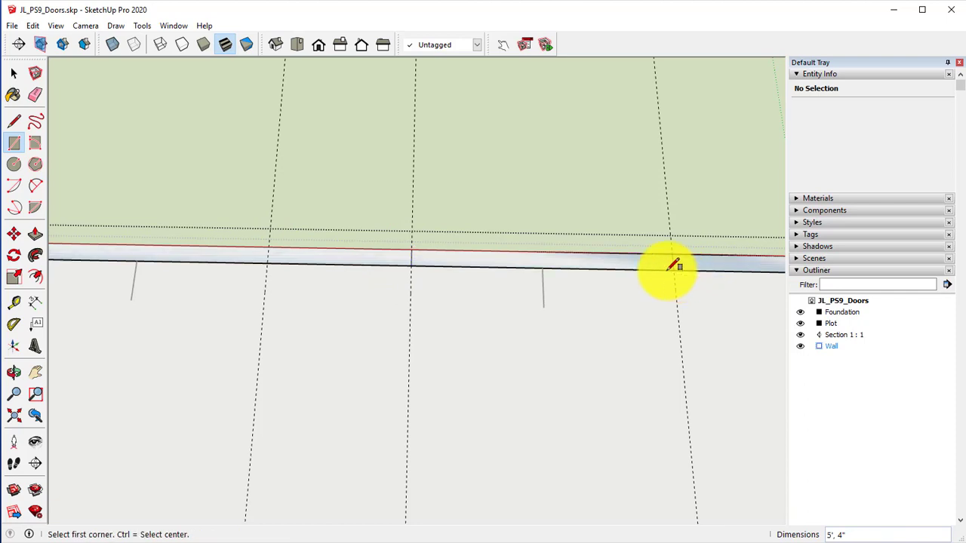
pyautogui.keyDown('shift'); pyautogui.moveTo(412, 313); pyautogui.dragTo(571, 295, button='middle'); pyautogui.keyUp('shift')
pyautogui.click(225, 255)
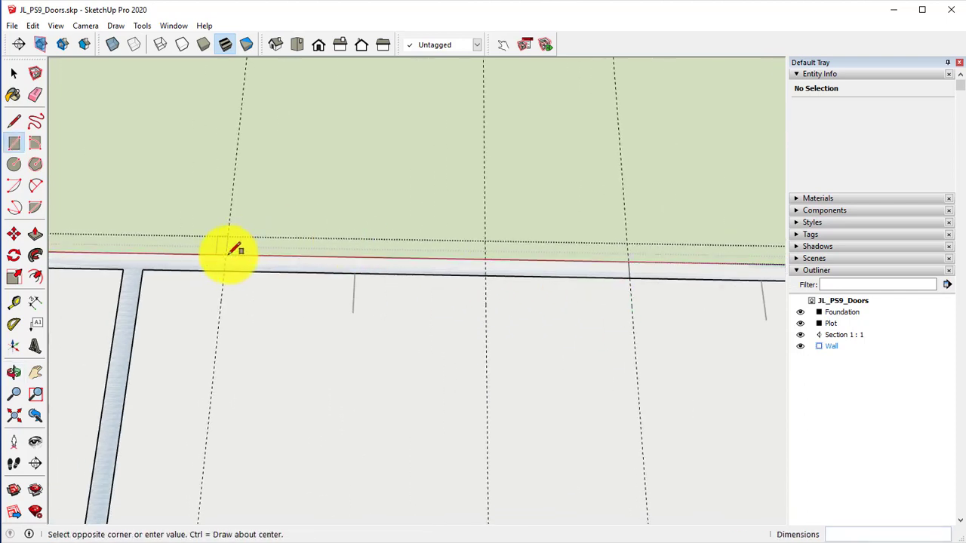
pyautogui.click(485, 294)
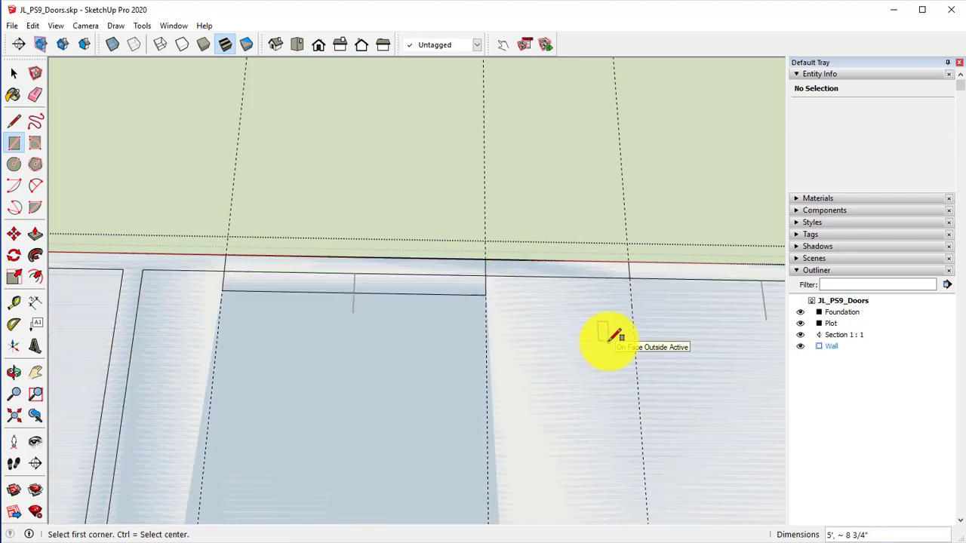
pyautogui.hotkey('ctrl', 'z')
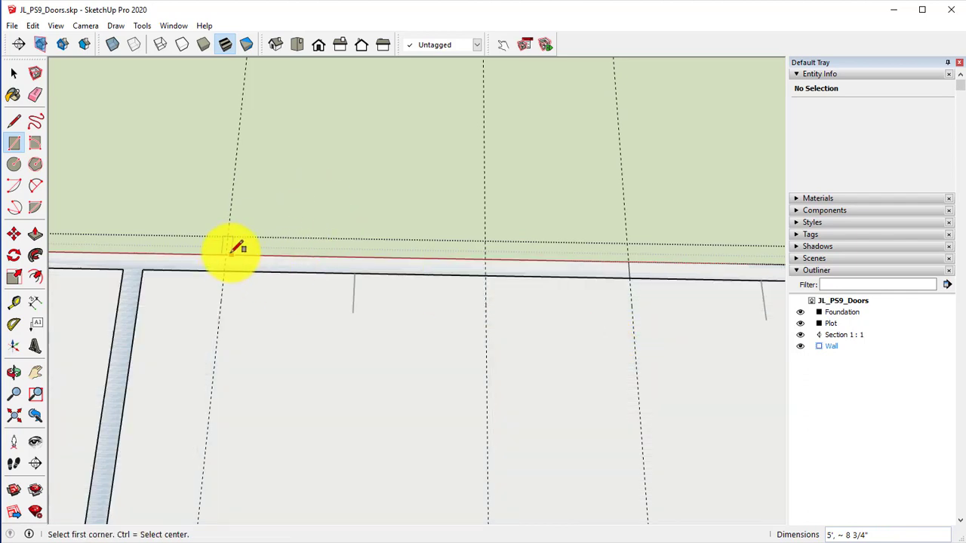
pyautogui.click(33, 27)
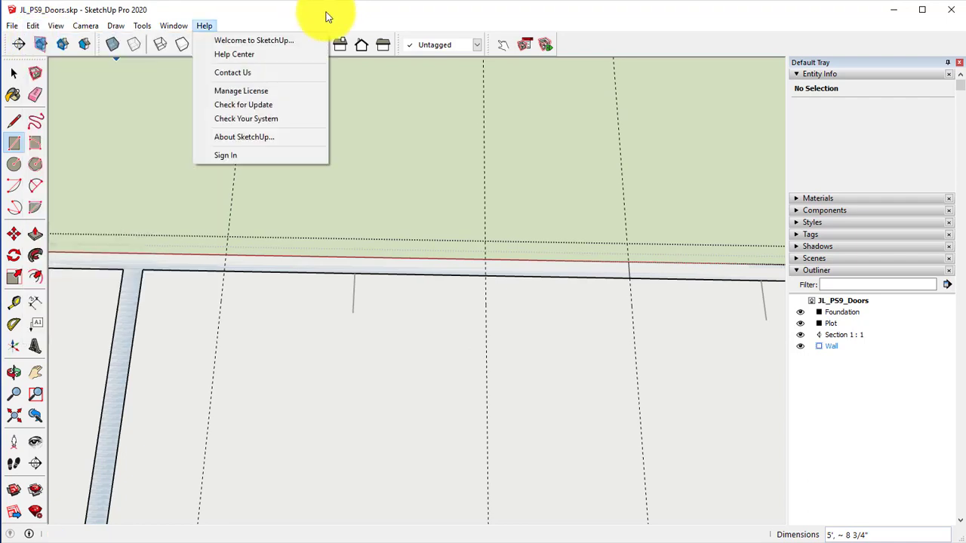
pyautogui.click(326, 13)
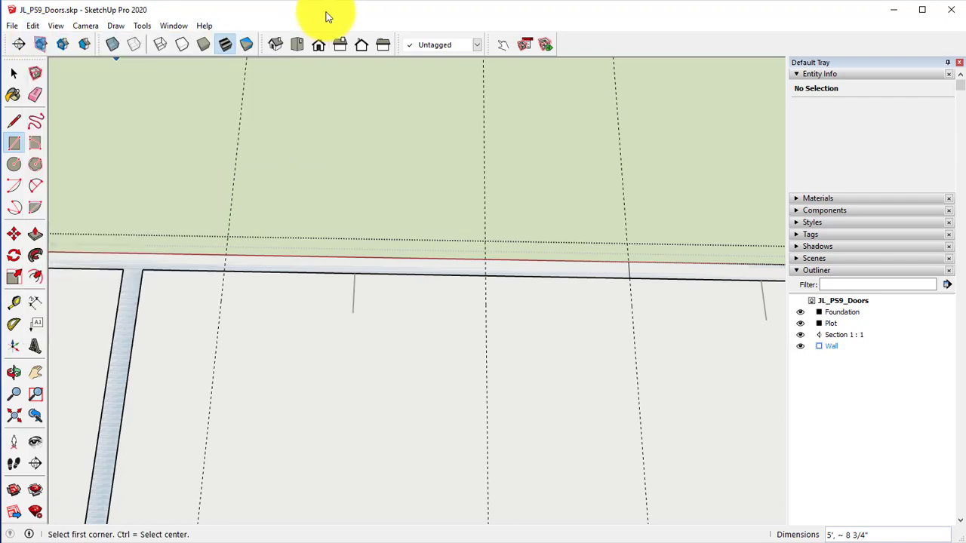
# Step: Draw a 5' by 4" rectangle between the first marker line's guides, then erase both openings' inner wall edges and the guides crossing them
pyautogui.click(227, 255)
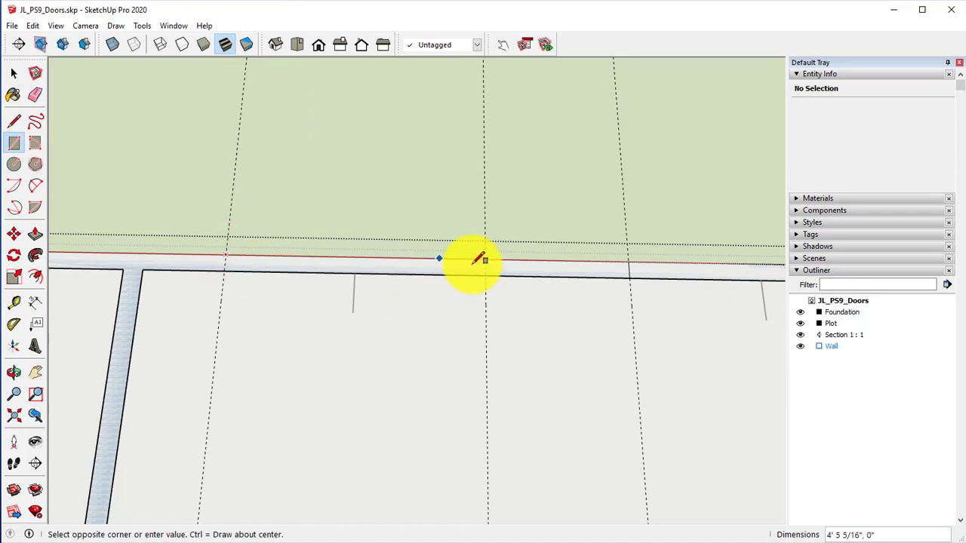
pyautogui.click(485, 278)
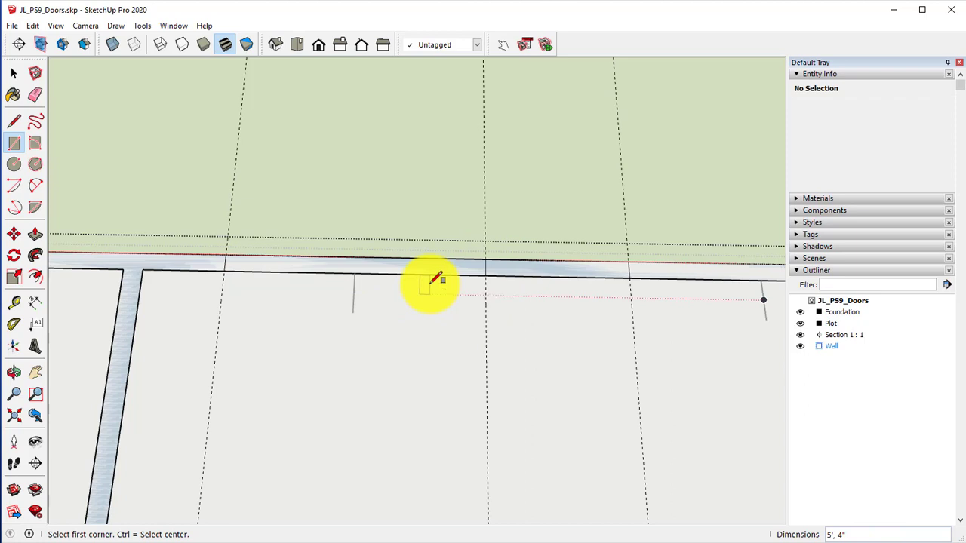
pyautogui.click(35, 94)
pyautogui.moveTo(219, 317)
pyautogui.mouseDown()
pyautogui.moveTo(324, 269)
pyautogui.moveTo(524, 274)
pyautogui.mouseUp()
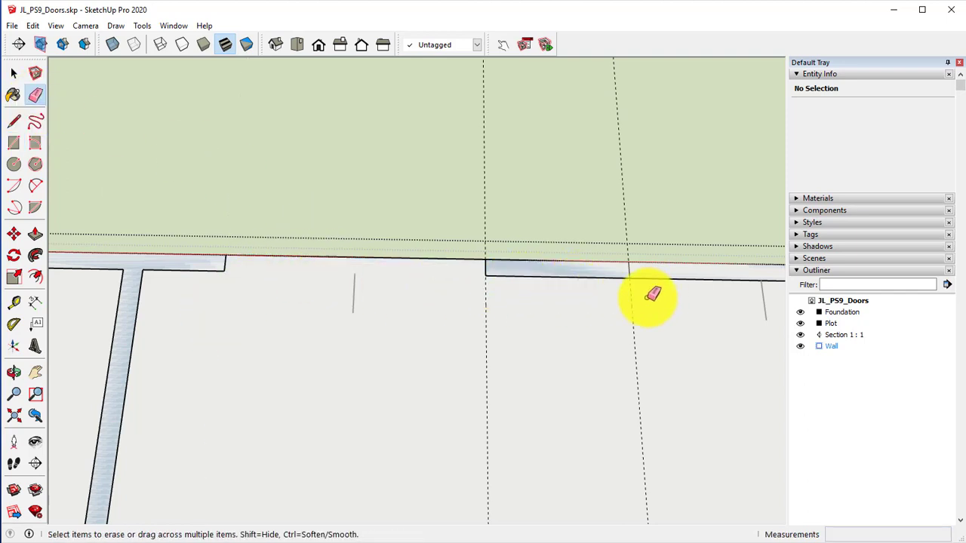
pyautogui.moveTo(647, 291)
pyautogui.mouseDown()
pyautogui.moveTo(672, 268)
pyautogui.moveTo(631, 307)
pyautogui.mouseUp()
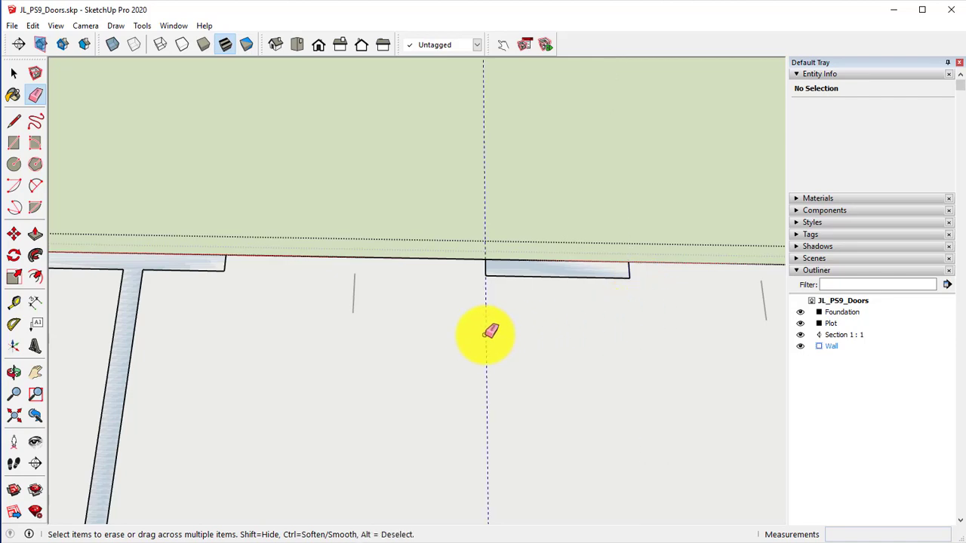
# Step: Close the Wall group to return to editing the whole model
pyautogui.scroll(-4, 470, 339)
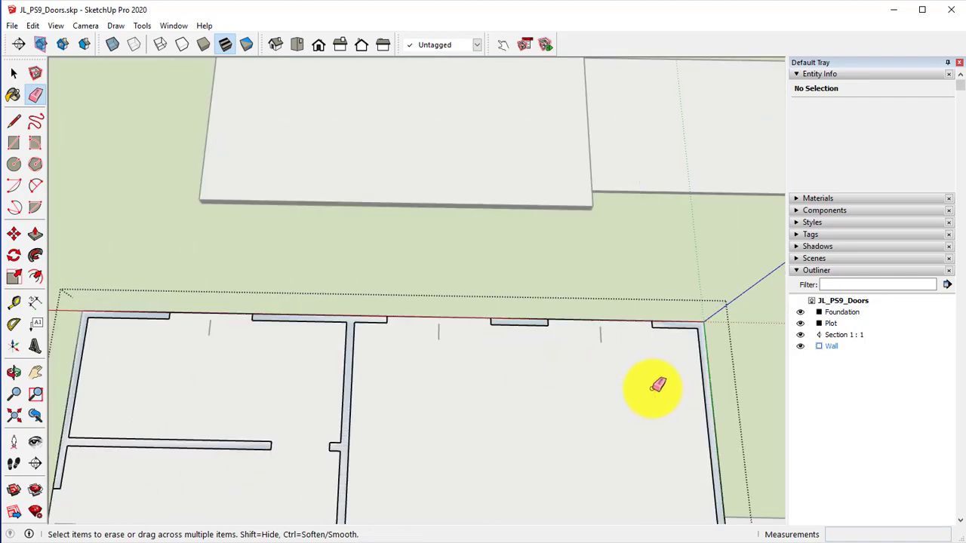
pyautogui.scroll(-2, 502, 382)
pyautogui.moveTo(503, 382)
pyautogui.mouseDown(button='middle')
pyautogui.moveTo(503, 401)
pyautogui.moveTo(513, 274)
pyautogui.moveTo(319, 174)
pyautogui.moveTo(539, 344)
pyautogui.moveTo(401, 362)
pyautogui.moveTo(243, 264)
pyautogui.mouseUp(button='middle')
pyautogui.rightClick(128, 220)
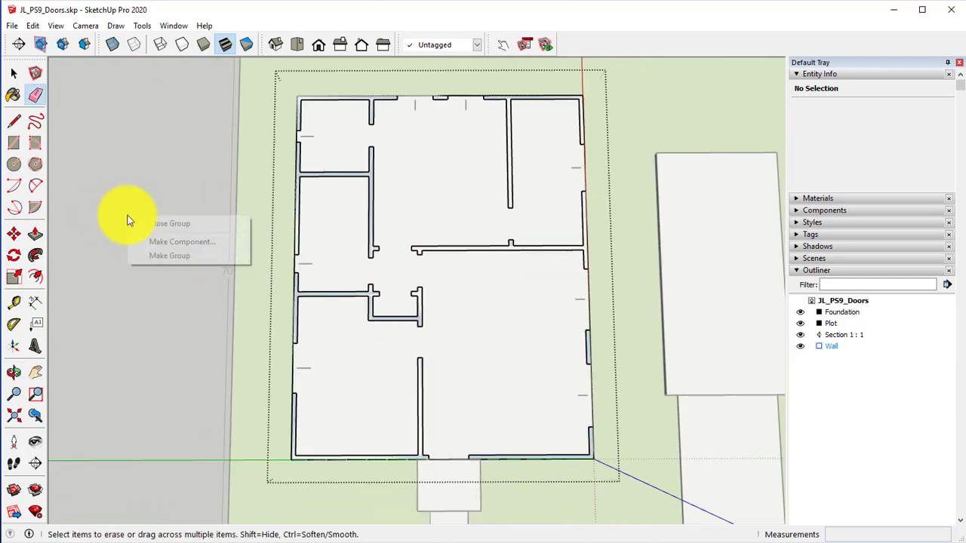
pyautogui.click(162, 225)
# Step: Erase the short marker lines beside the window and door openings in the exterior walls around the house
pyautogui.scroll(3, 276, 255)
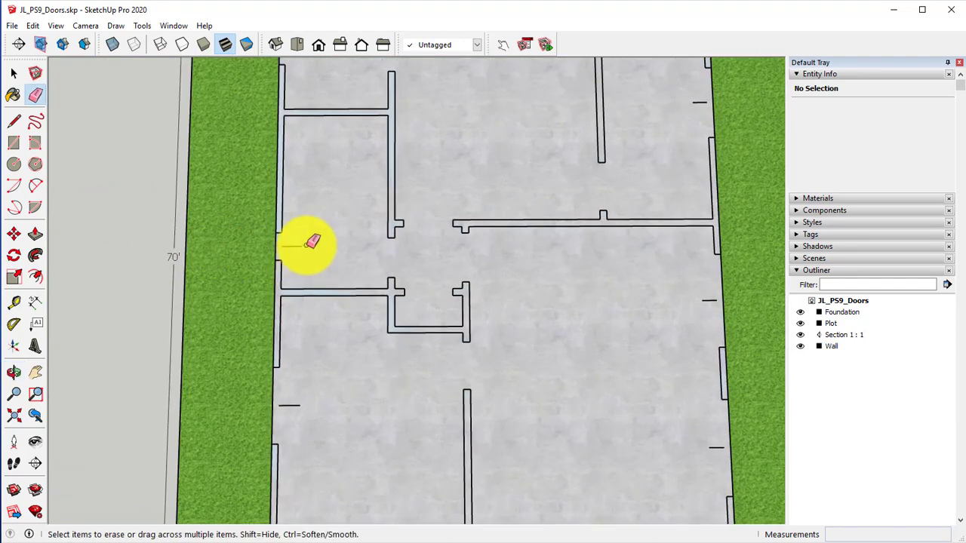
pyautogui.click(306, 245)
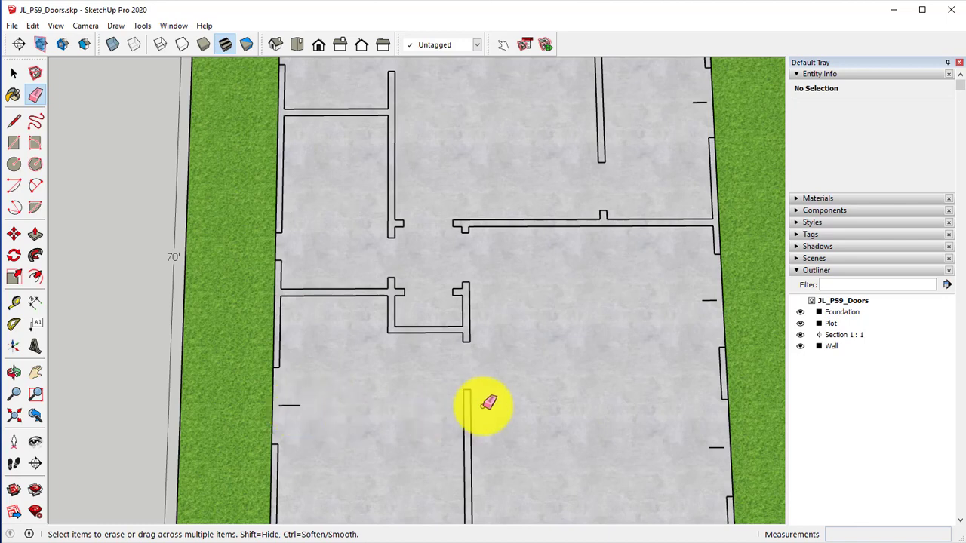
pyautogui.click(295, 405)
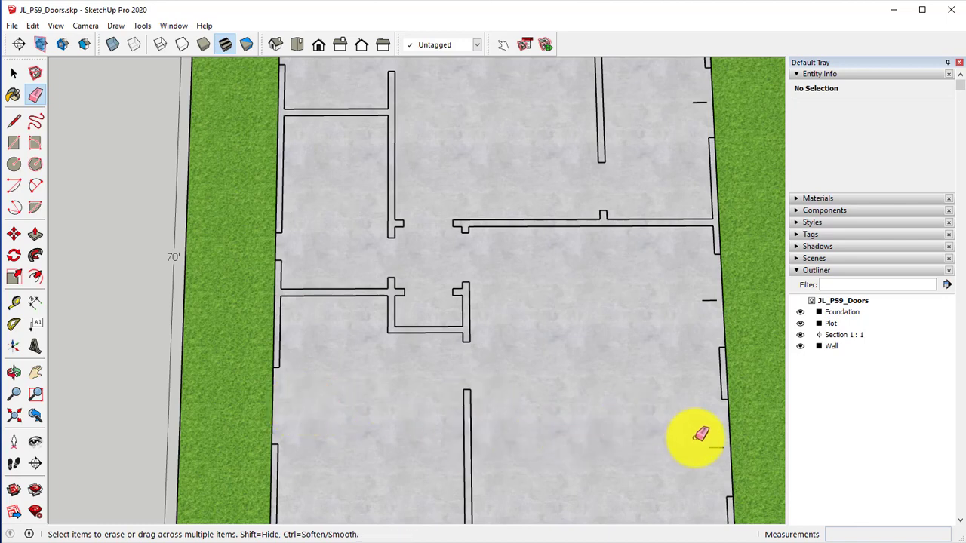
pyautogui.click(714, 447)
pyautogui.click(702, 303)
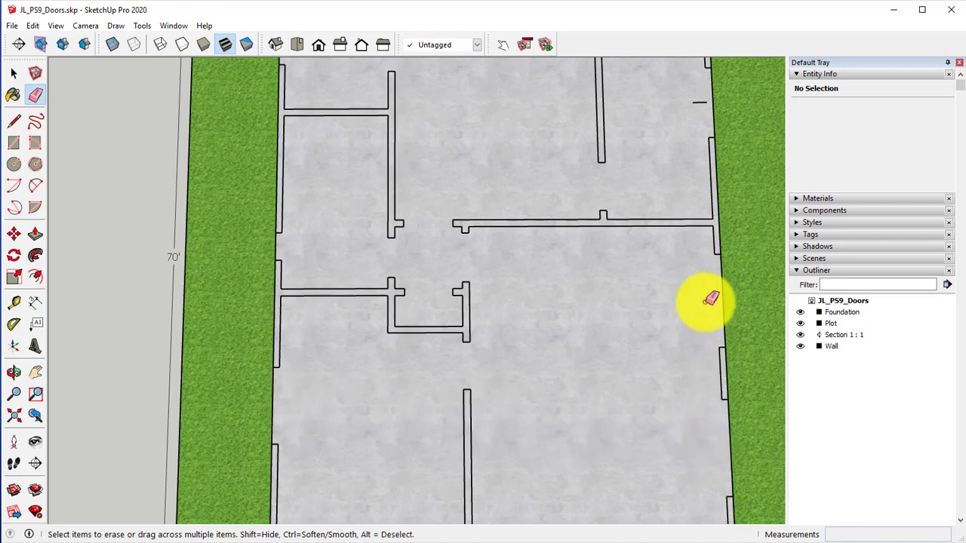
pyautogui.keyDown('shift'); pyautogui.moveTo(602, 341); pyautogui.dragTo(556, 467, button='middle'); pyautogui.keyUp('shift')
pyautogui.click(648, 223)
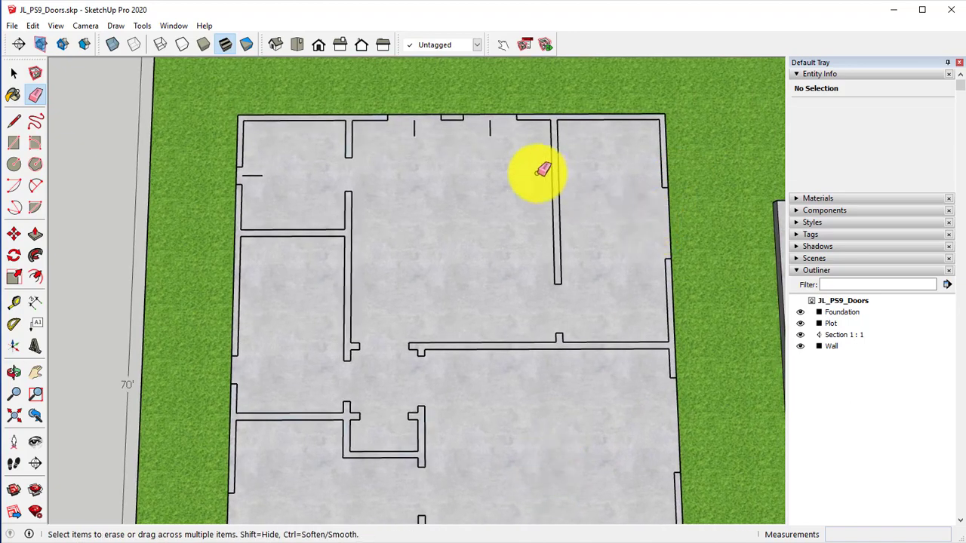
pyautogui.click(490, 129)
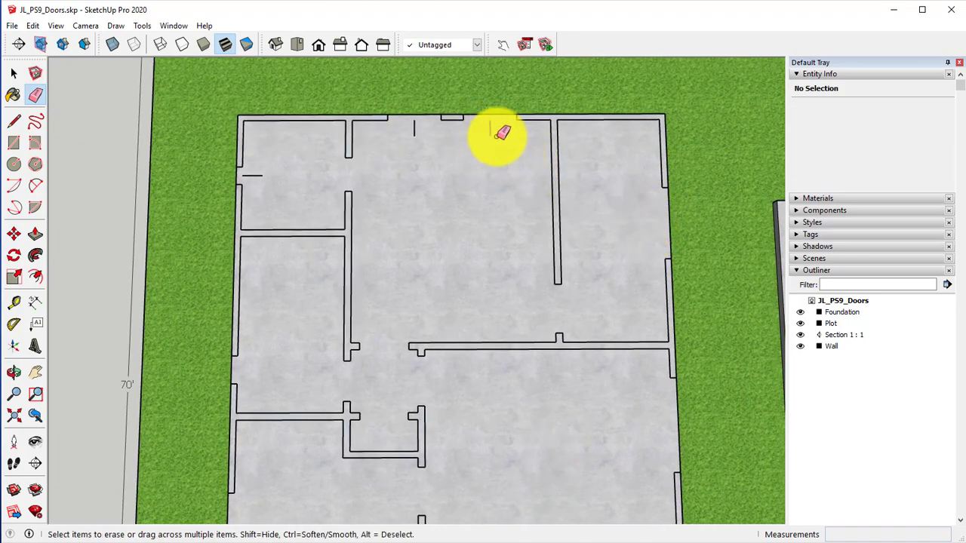
pyautogui.click(412, 129)
pyautogui.click(257, 174)
pyautogui.scroll(-1, 490, 308)
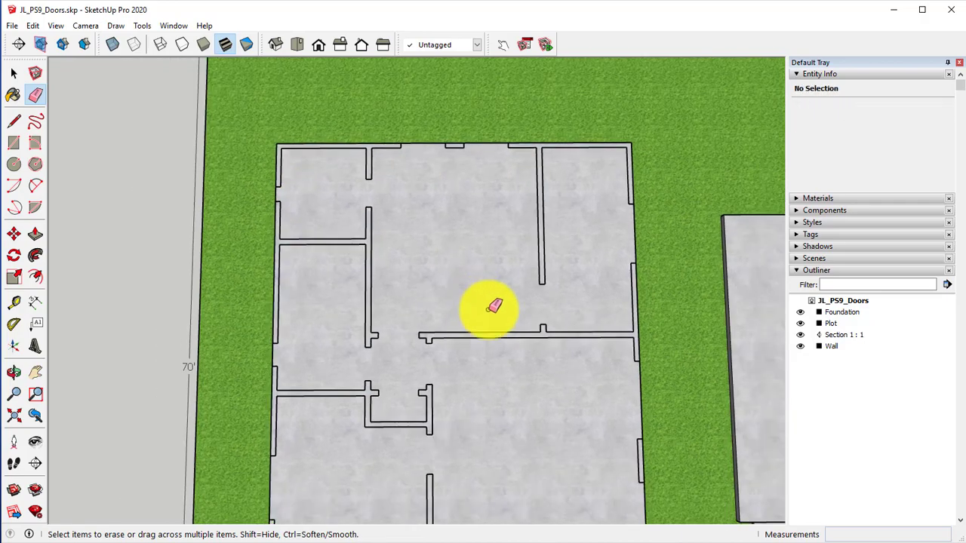
pyautogui.keyDown('shift'); pyautogui.moveTo(490, 310); pyautogui.dragTo(302, 234, button='middle'); pyautogui.keyUp('shift')
pyautogui.moveTo(576, 283)
pyautogui.mouseDown(button='middle')
pyautogui.moveTo(353, 257)
pyautogui.moveTo(377, 231)
pyautogui.moveTo(363, 209)
pyautogui.mouseUp(button='middle')
pyautogui.moveTo(335, 241)
pyautogui.mouseDown(button='middle')
pyautogui.moveTo(310, 216)
pyautogui.moveTo(286, 219)
pyautogui.mouseUp(button='middle')
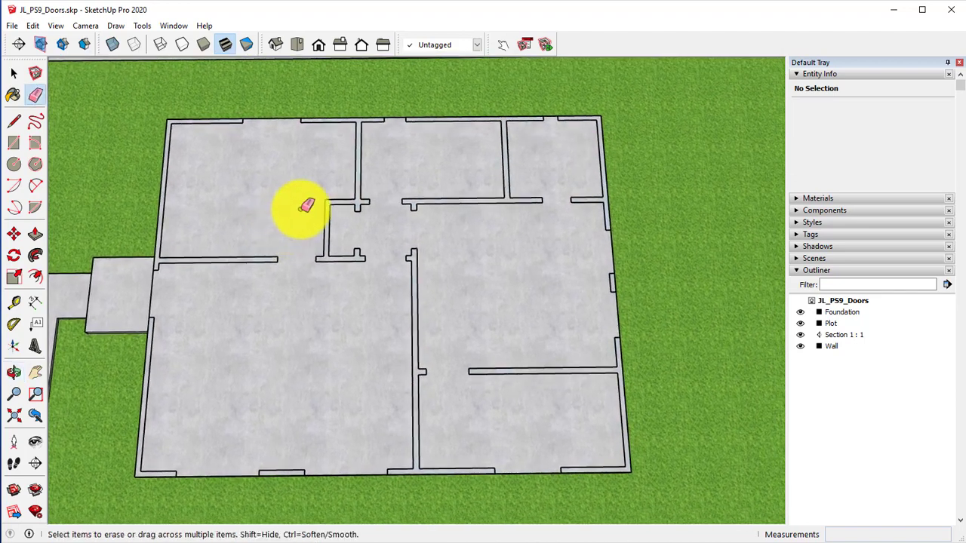